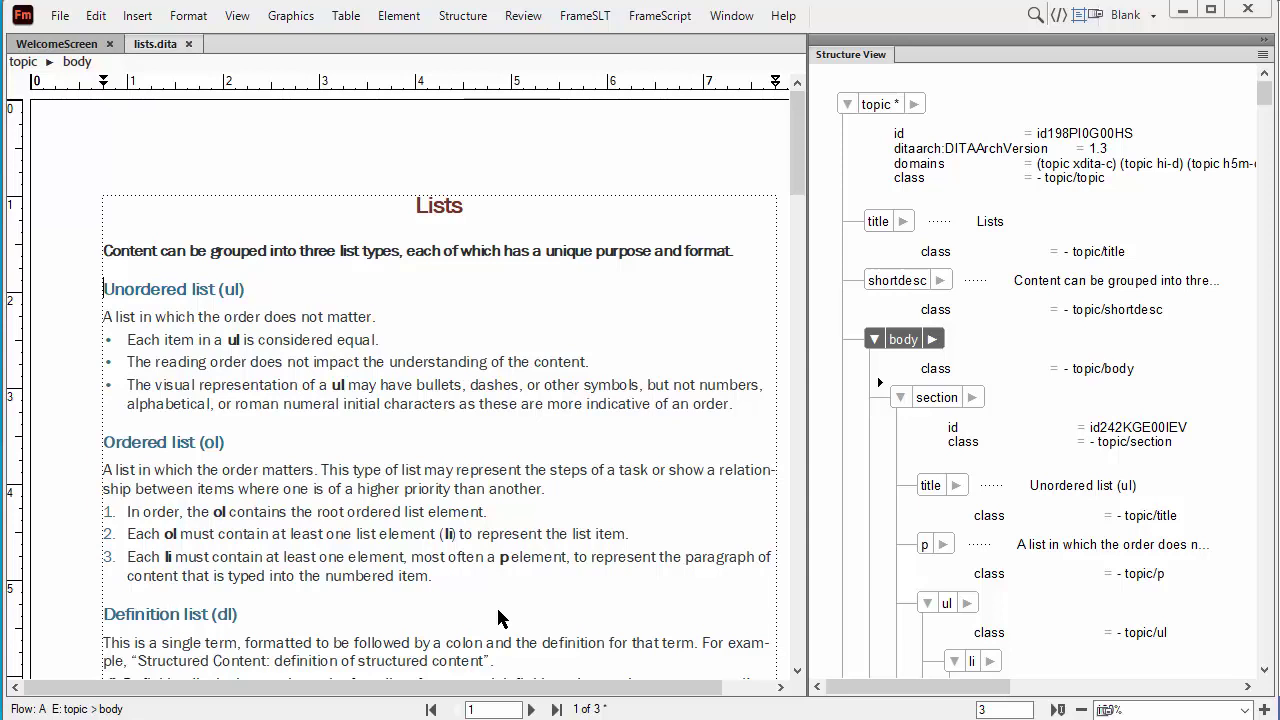
- Insert a mini table of contents at the start of the body, before the Unordered list section, and expand its structure
scroll(876, 368, "down", 1)
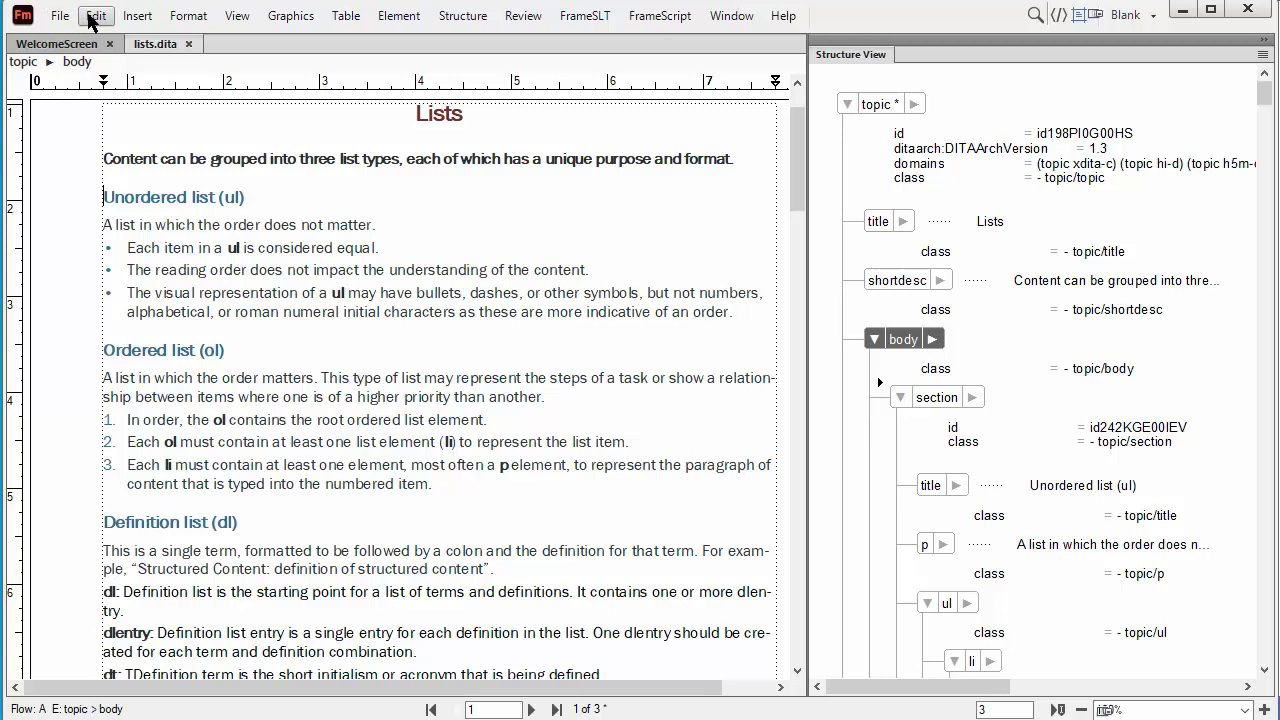
left_click(130, 17)
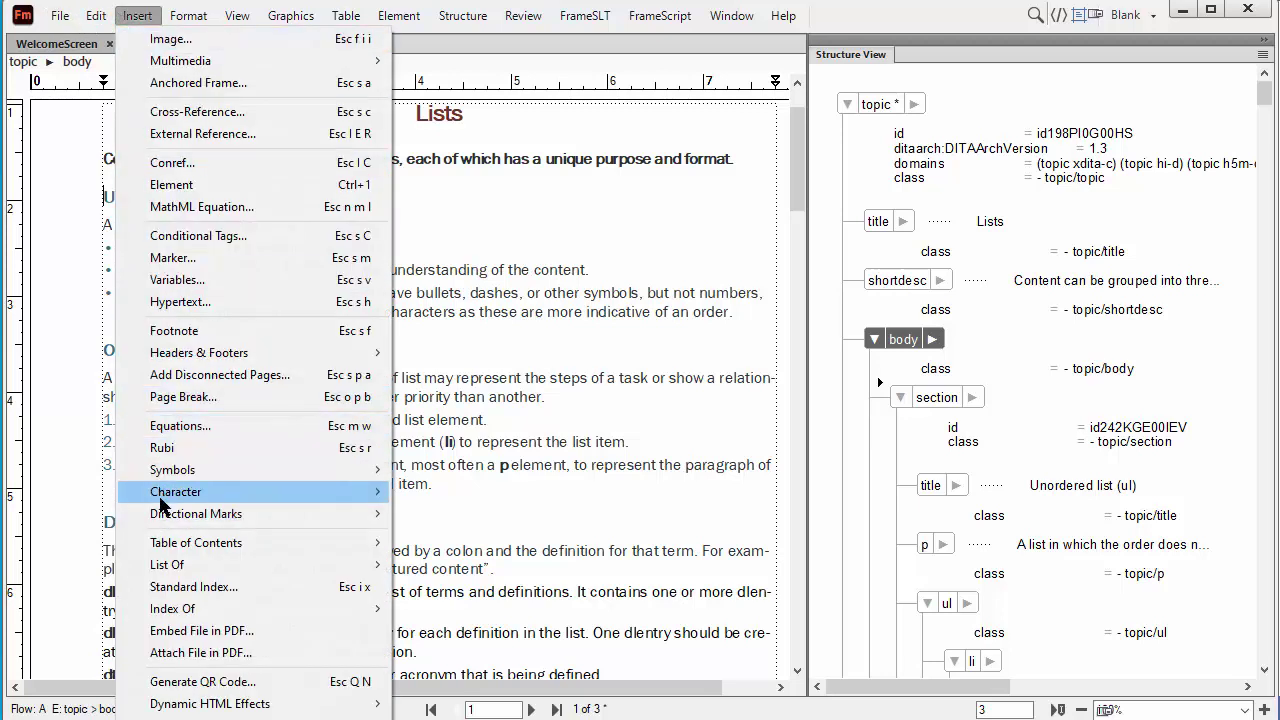
mouse_move(163, 545)
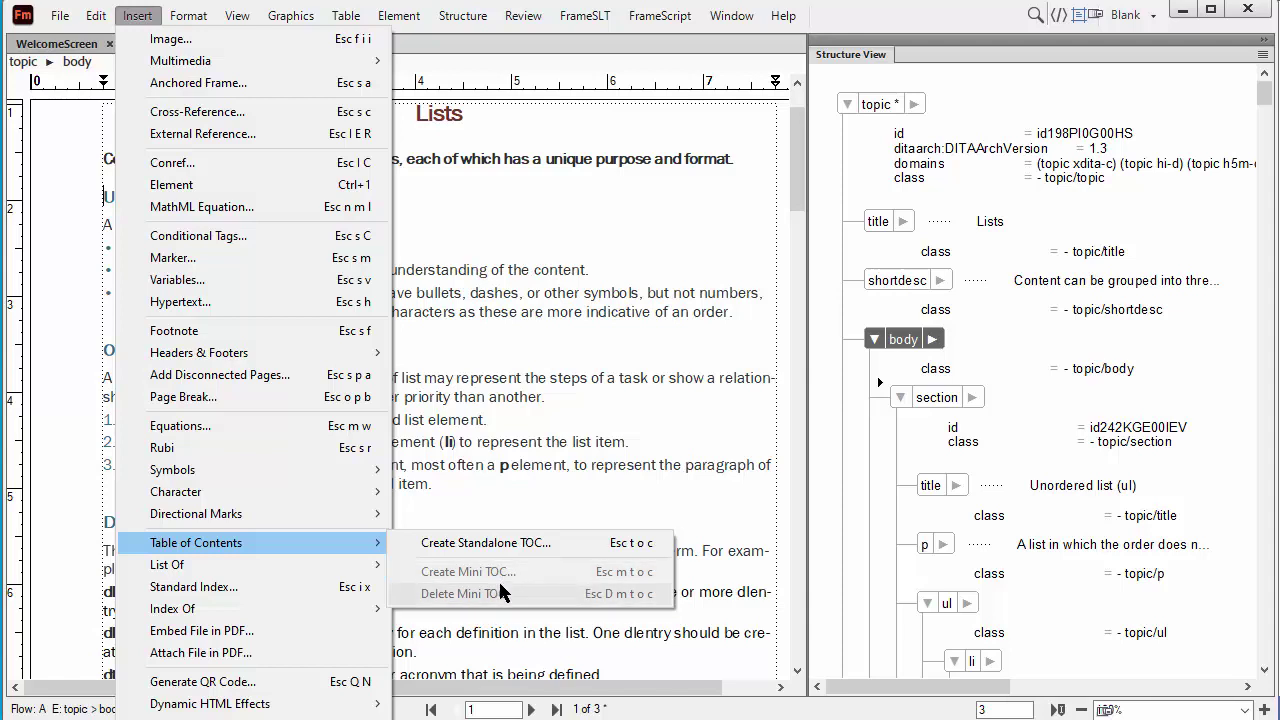
left_click(880, 383)
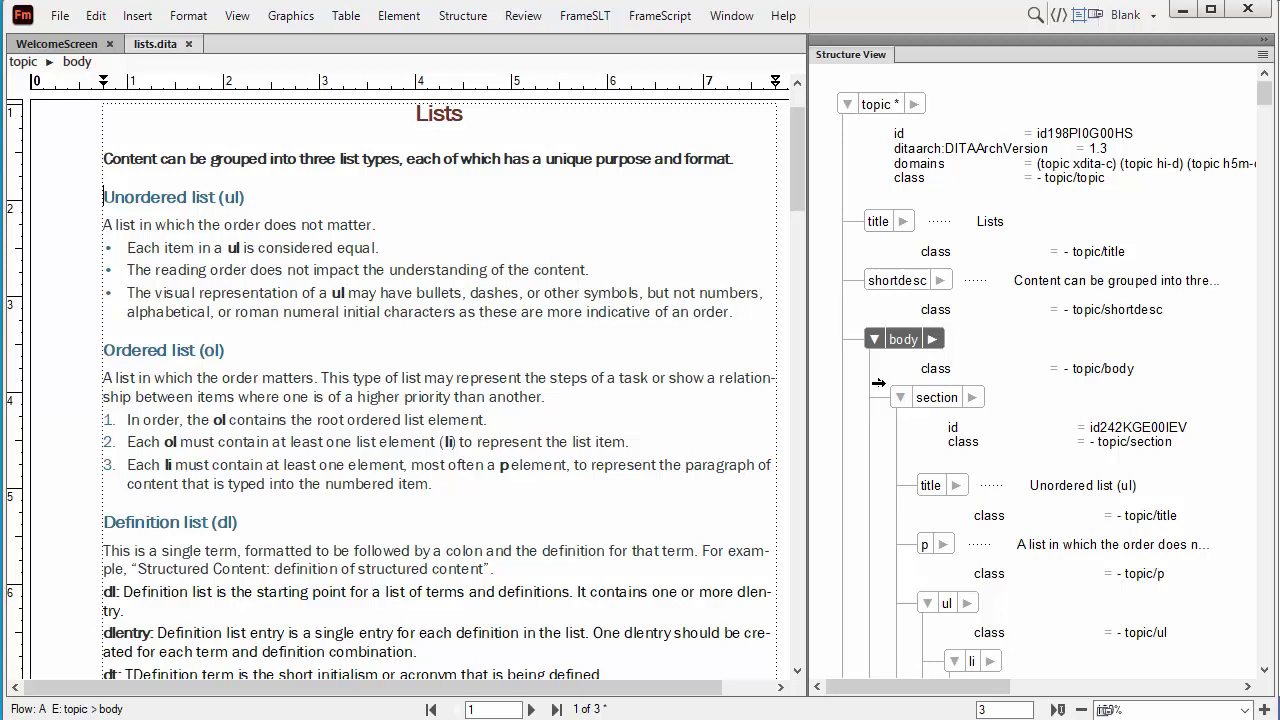
left_click(878, 383)
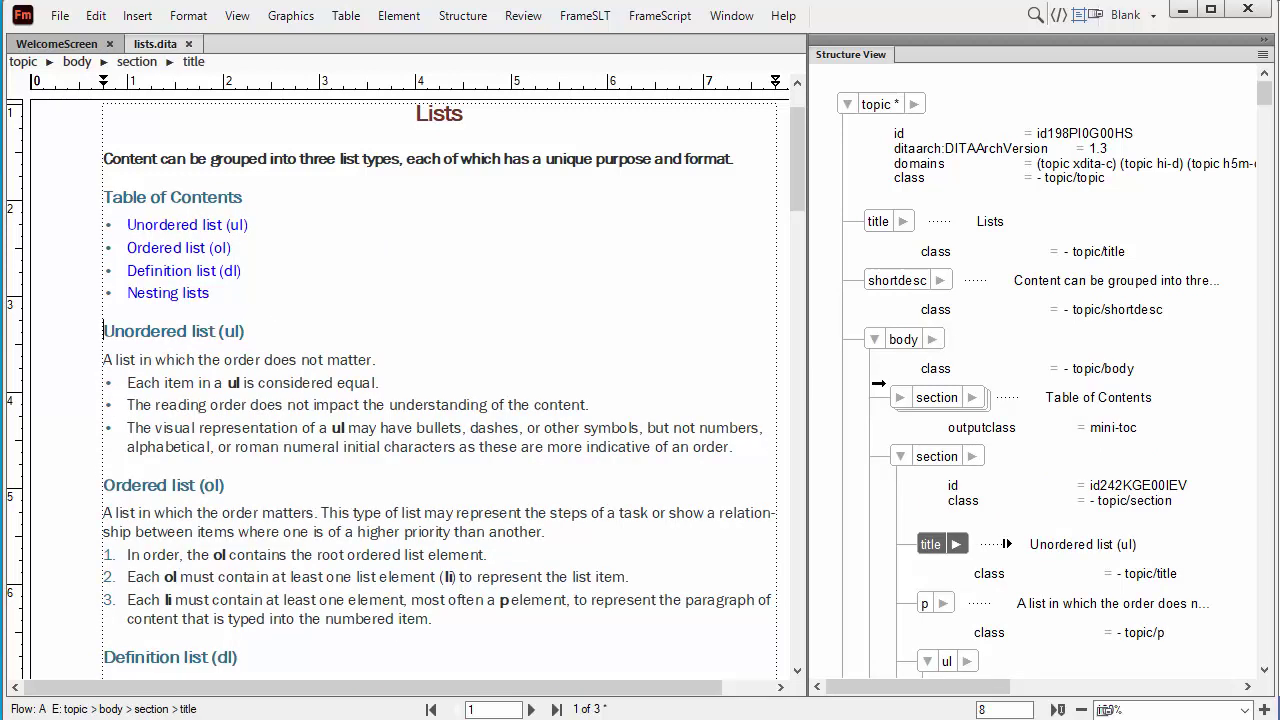
left_click(900, 397)
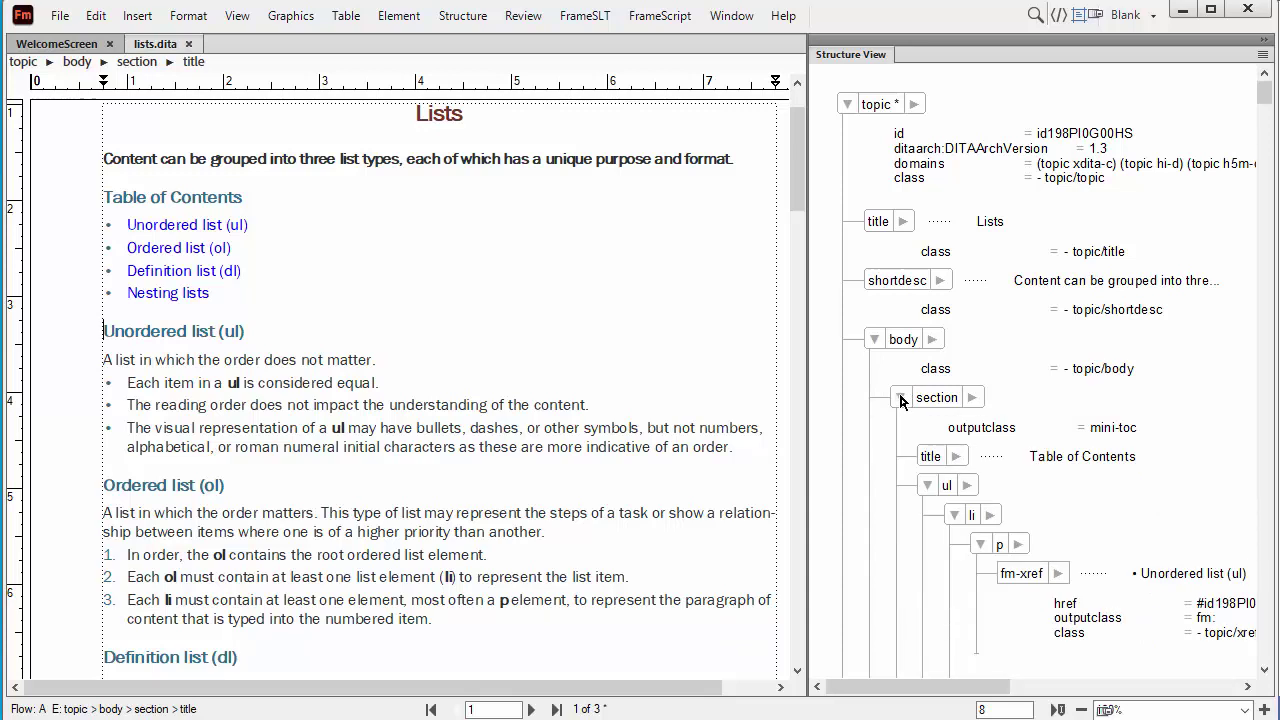
- Validate the elements of the entire document, then close the validation dialog
left_click(462, 15)
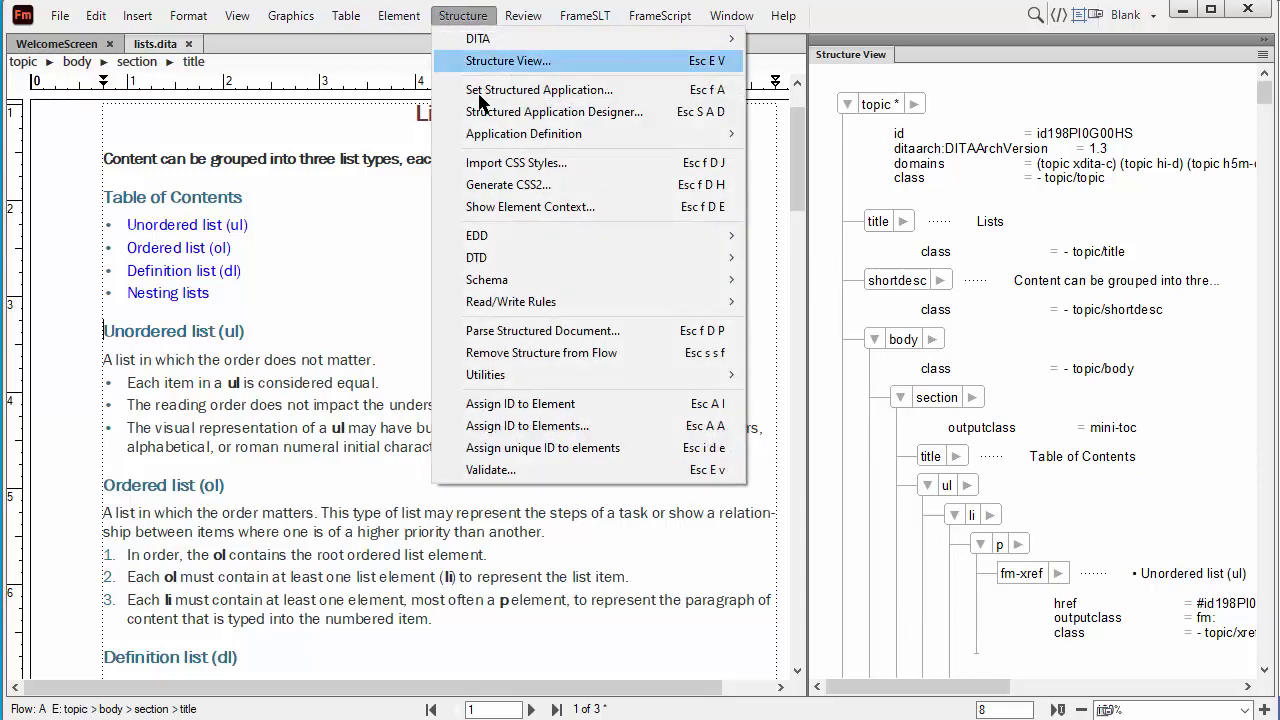
left_click(517, 470)
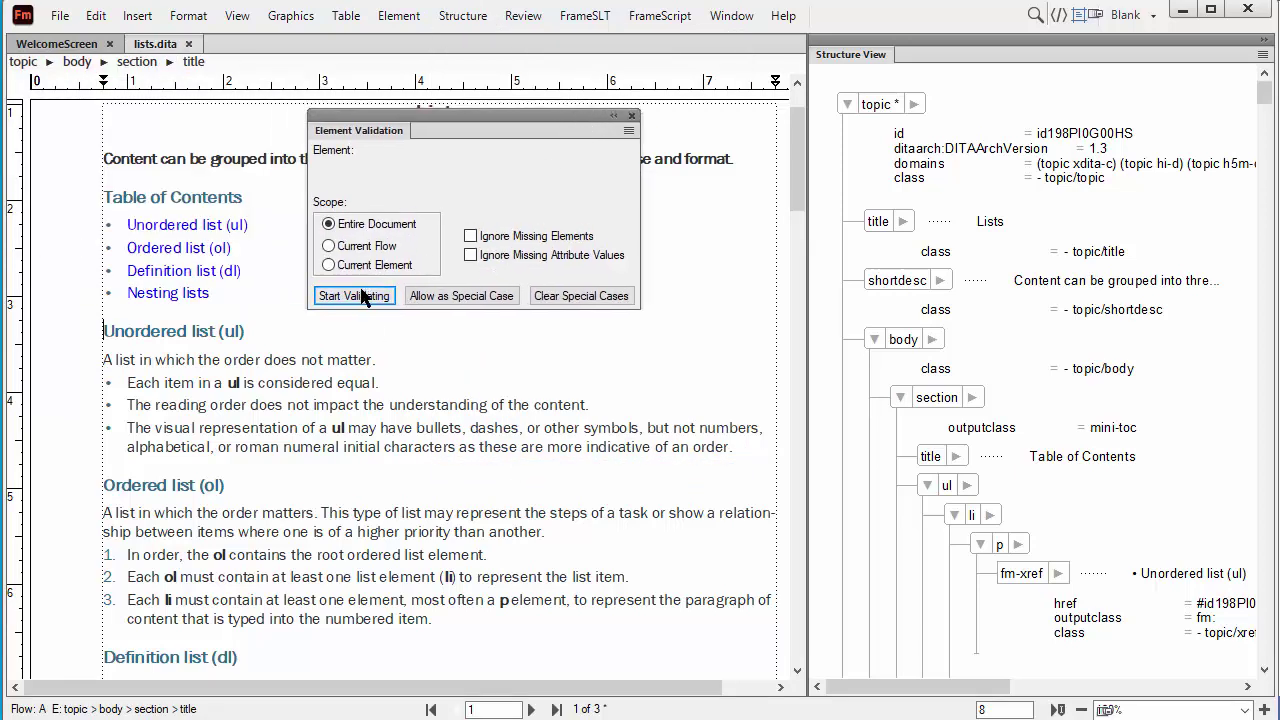
left_click(365, 296)
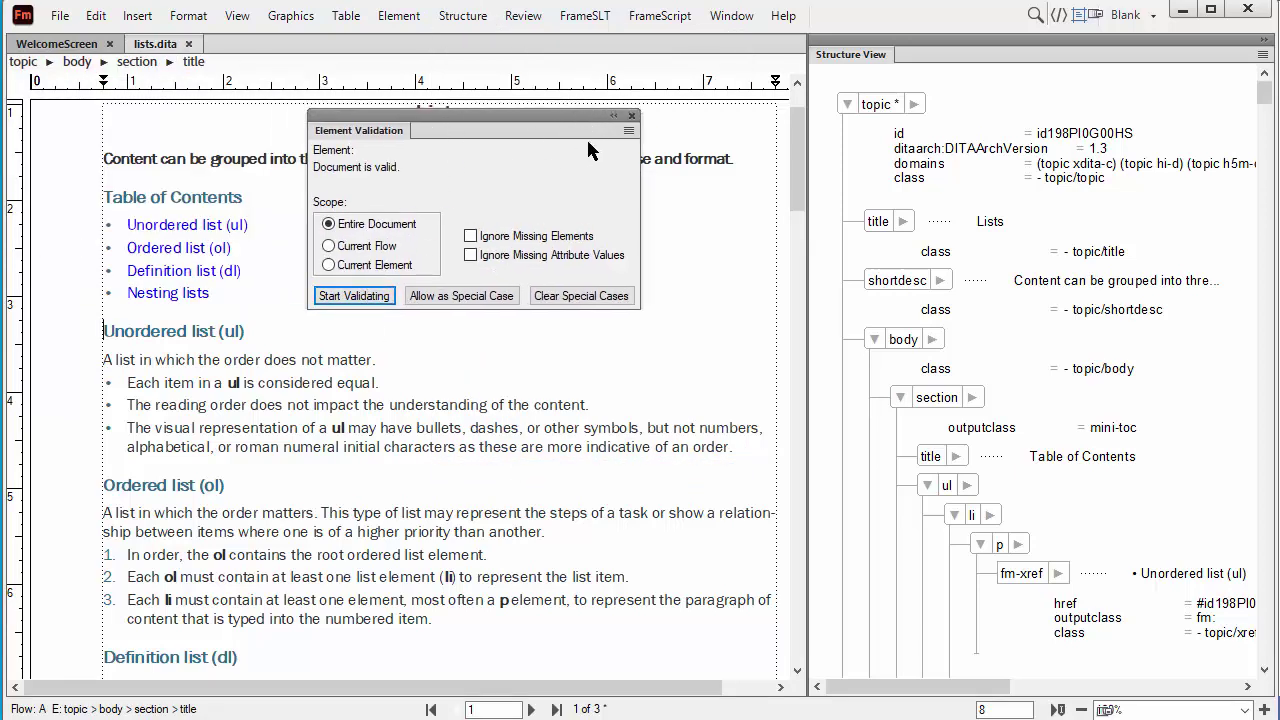
left_click(631, 115)
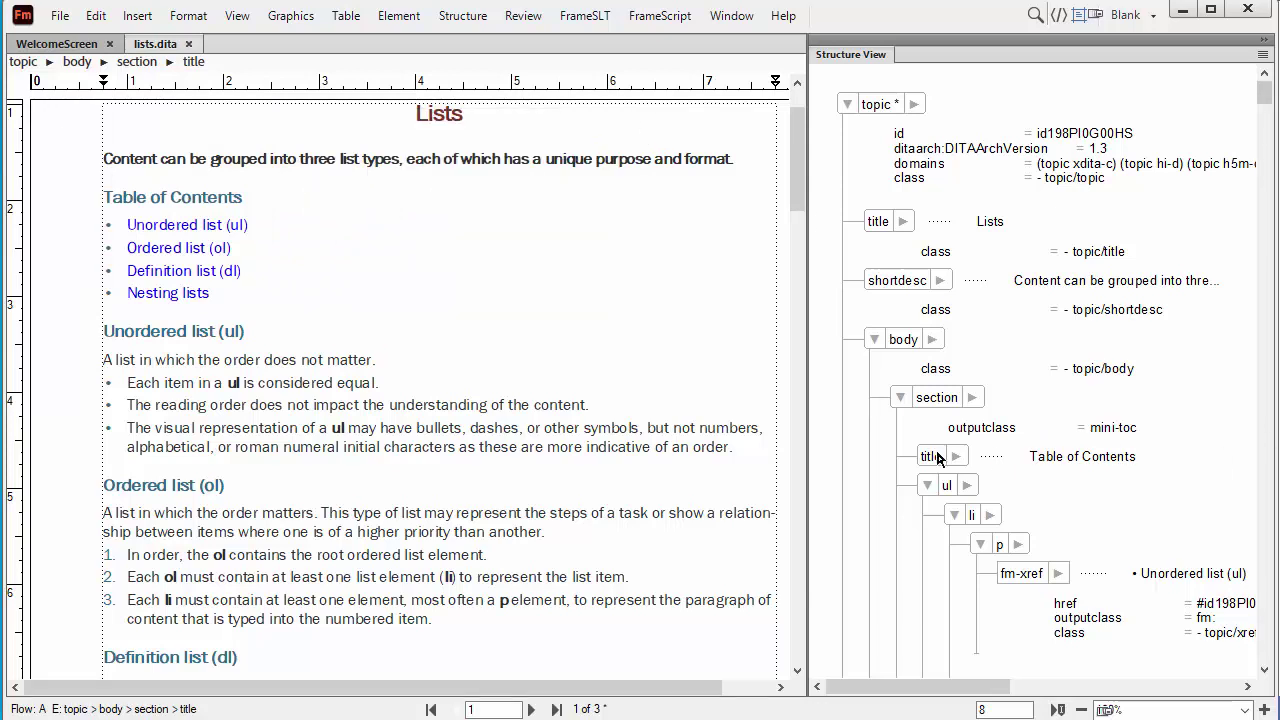
- Examine the mini-toc section's structure by selecting its section, title, first list item and fm-xref elements
left_click(939, 402)
scroll(944, 420, "down", 1)
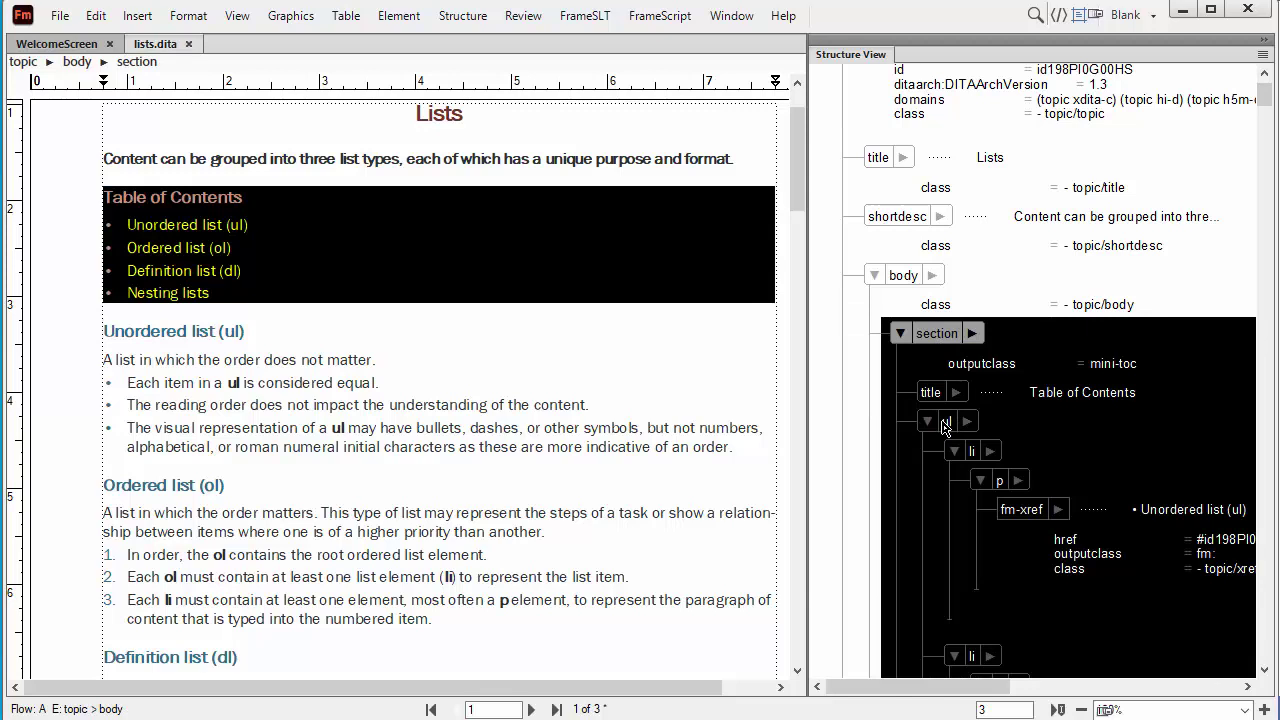
left_click(934, 408)
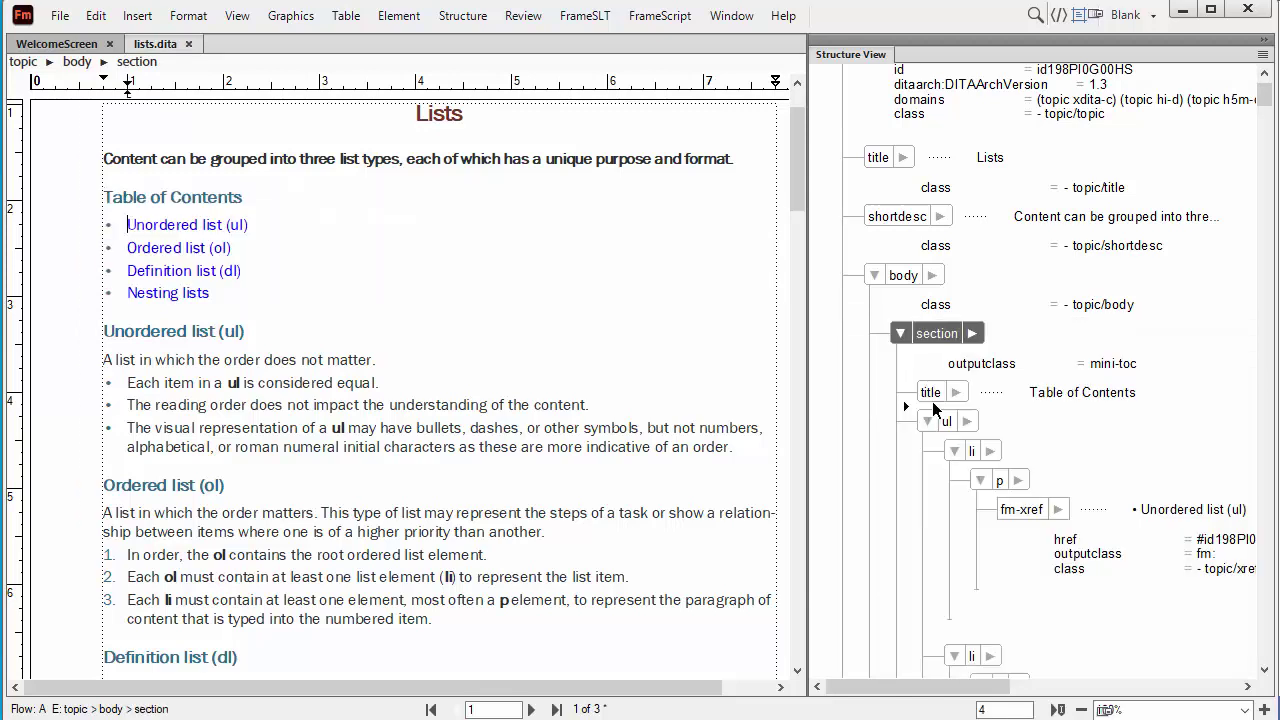
left_click(931, 392)
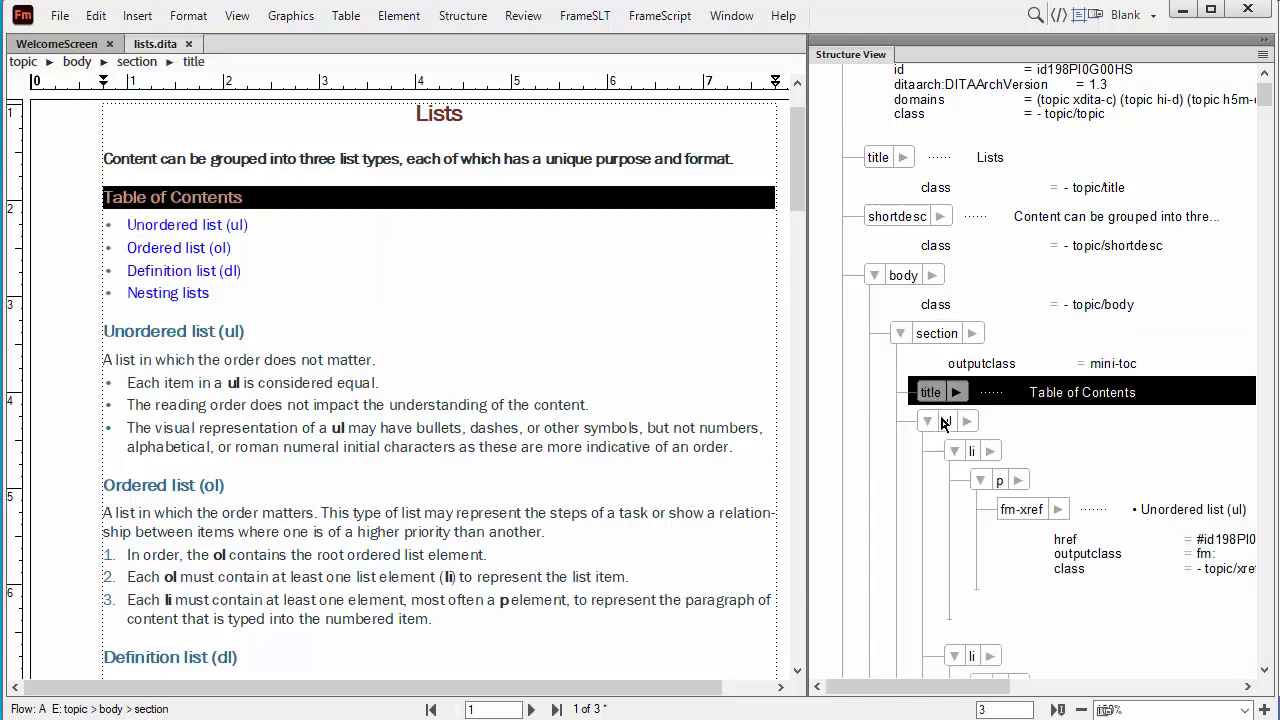
left_click(944, 422)
left_click(972, 455)
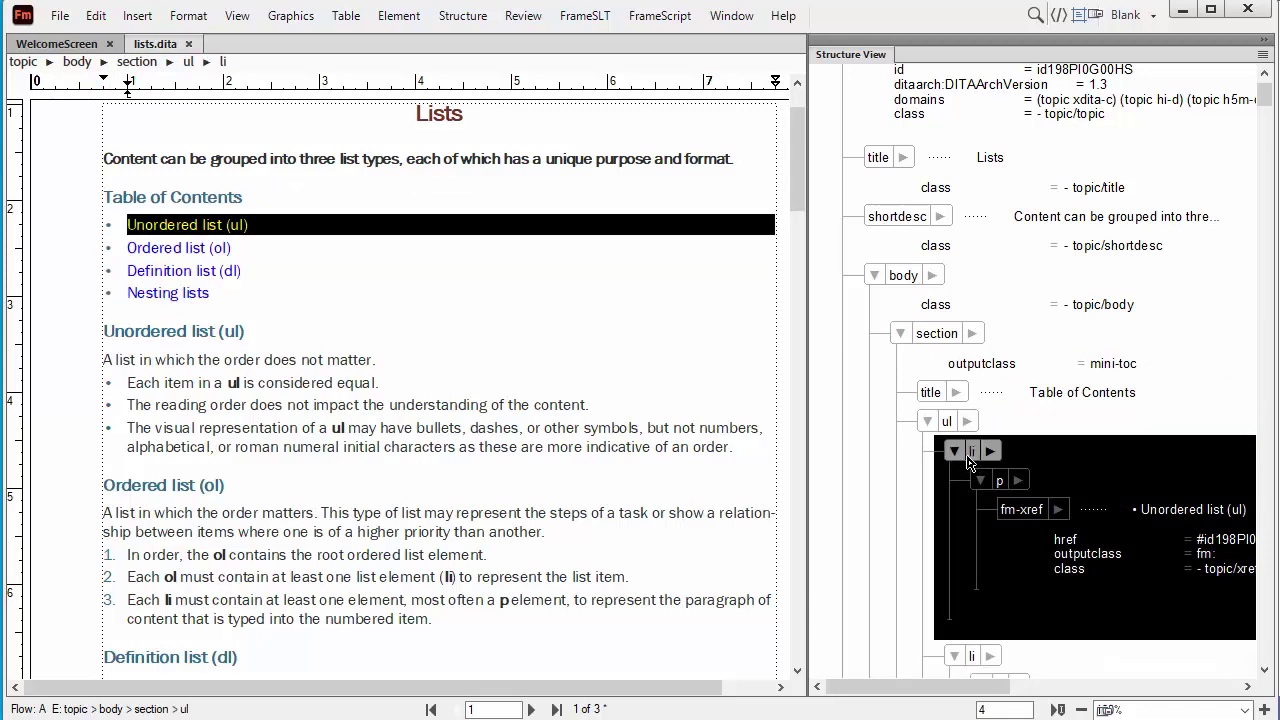
scroll(968, 461, "down", 2)
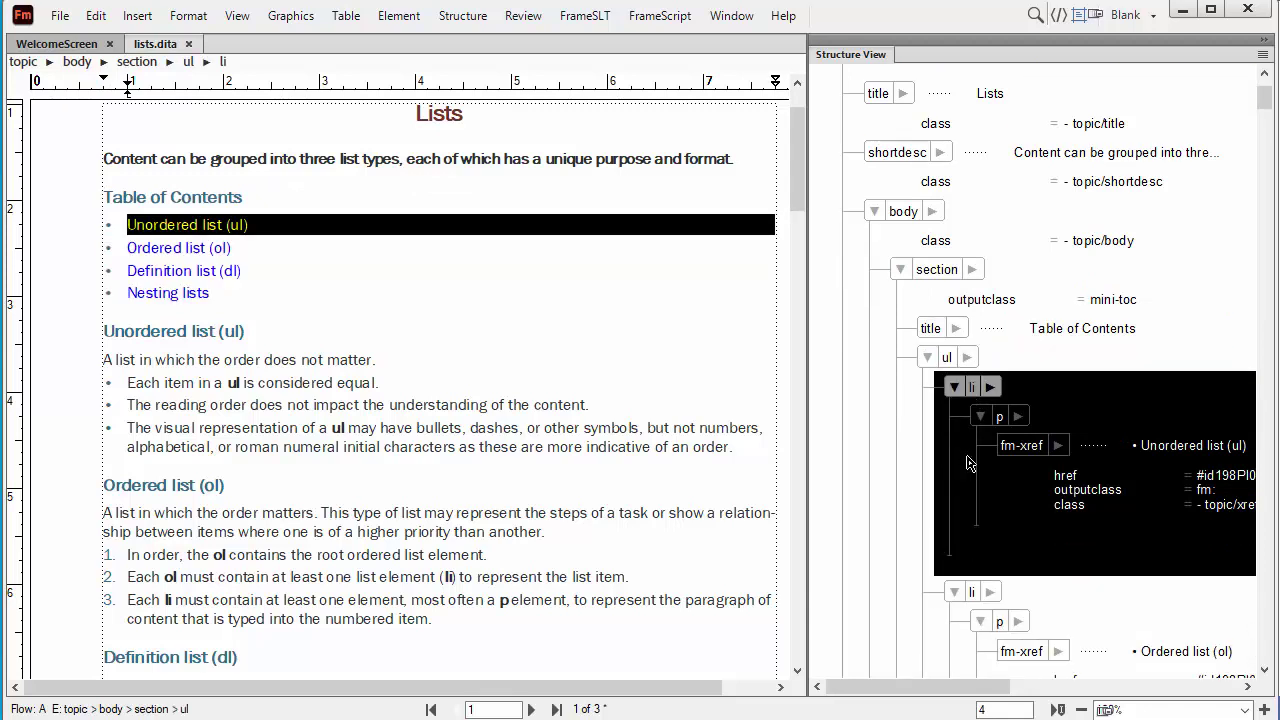
left_click(1022, 446)
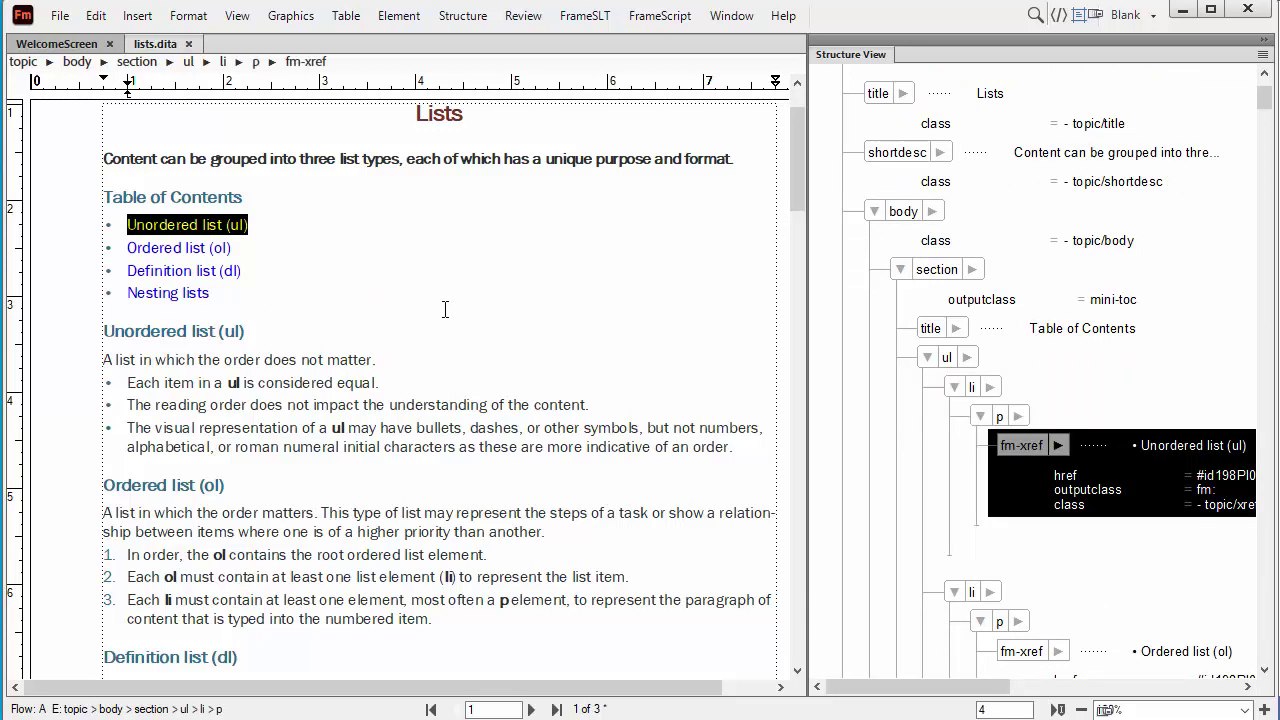
- Follow the Unordered list (ul) and Nesting lists links in the mini table of contents, then return to the first page
left_click(185, 228, "ctrl+alt")
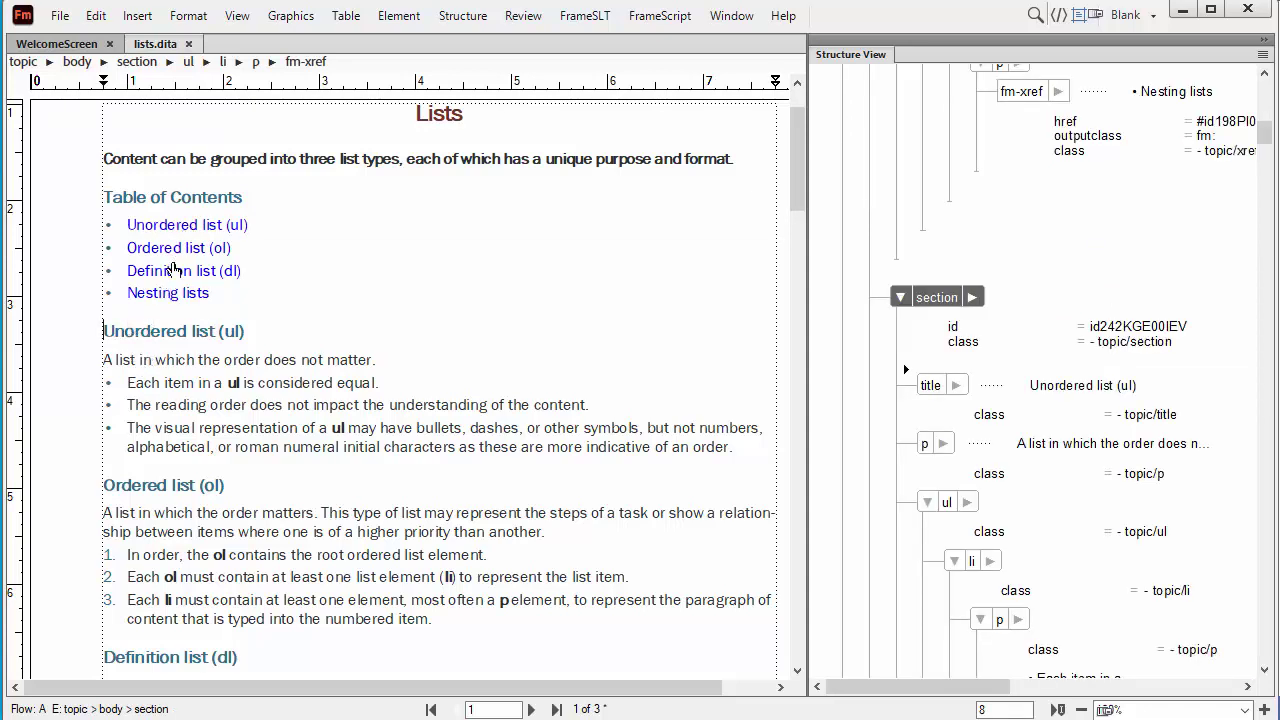
left_click(166, 298, "ctrl+alt")
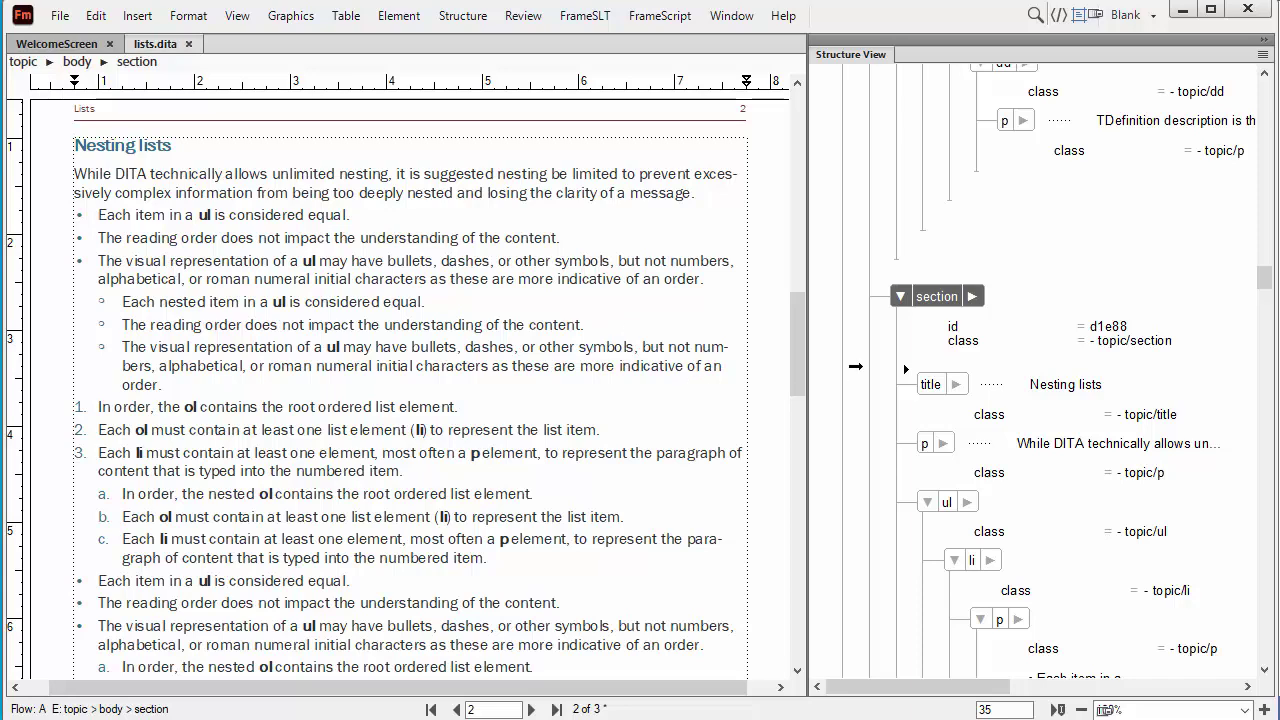
left_click_drag(794, 303, 778, 160)
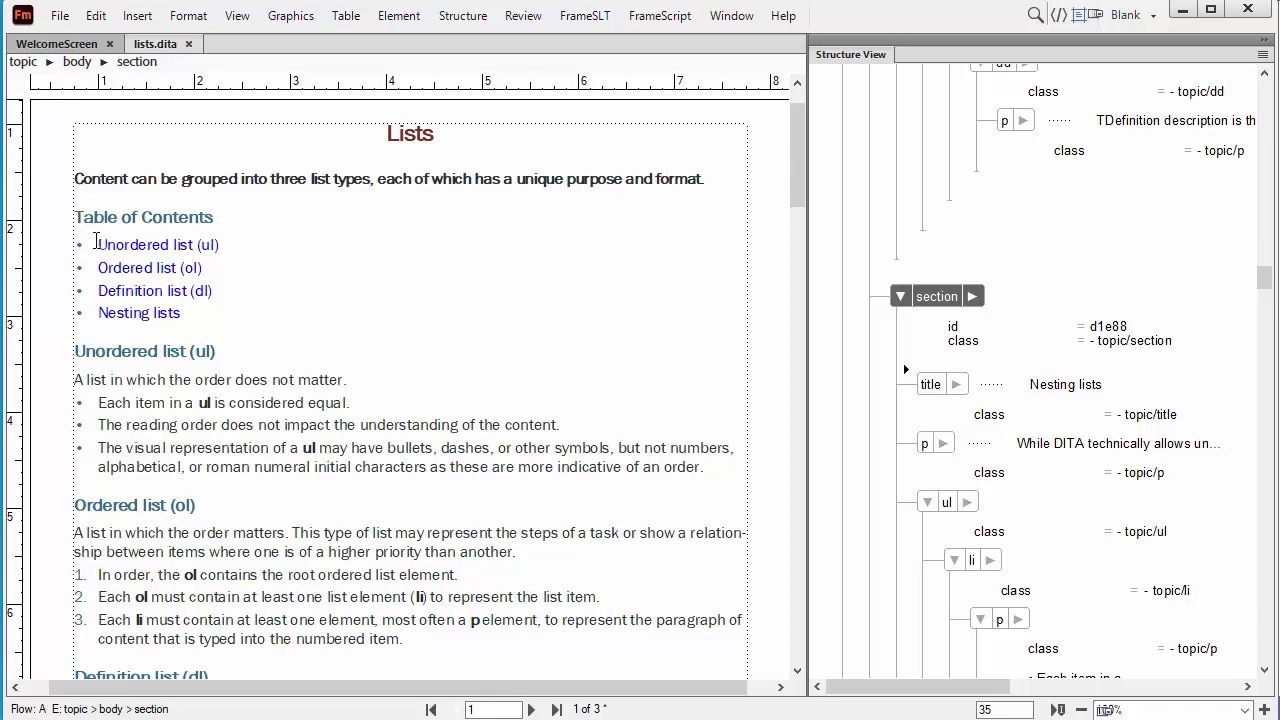
- Delete the whole mini-toc section containing the Table of Contents title and its list of links from the body
scroll(926, 324, "up", 3)
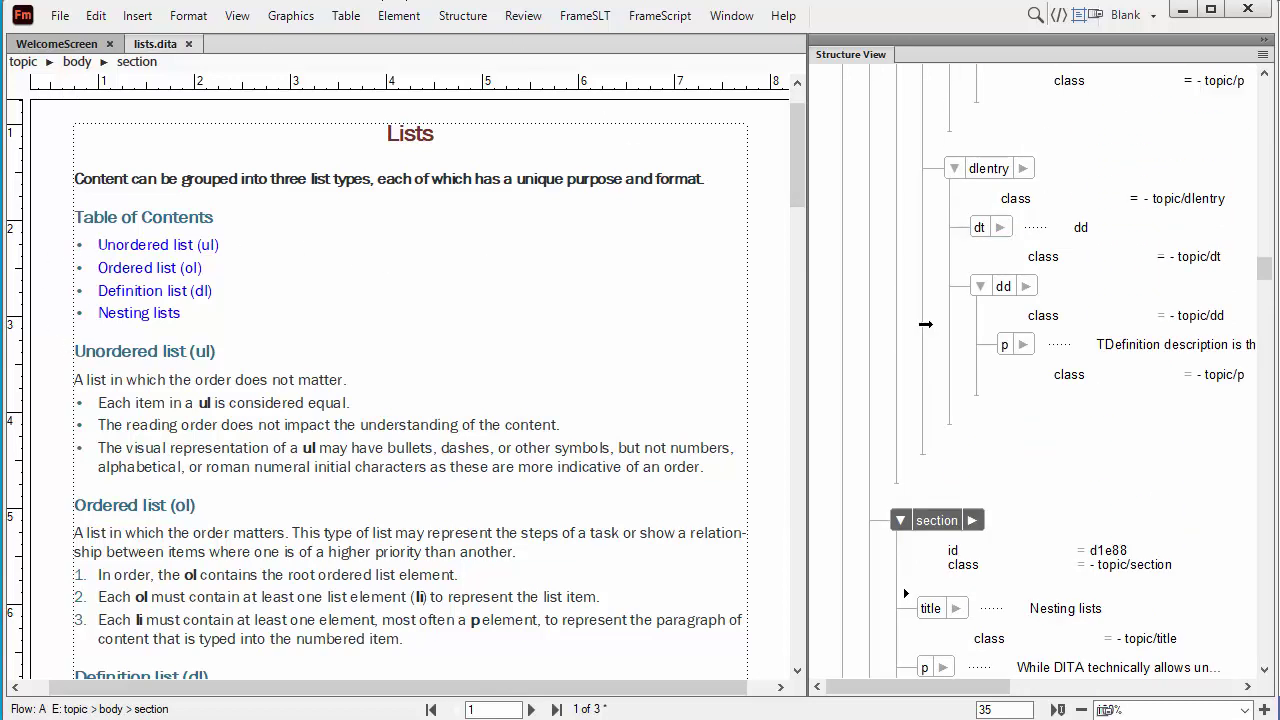
scroll(926, 324, "up", 10)
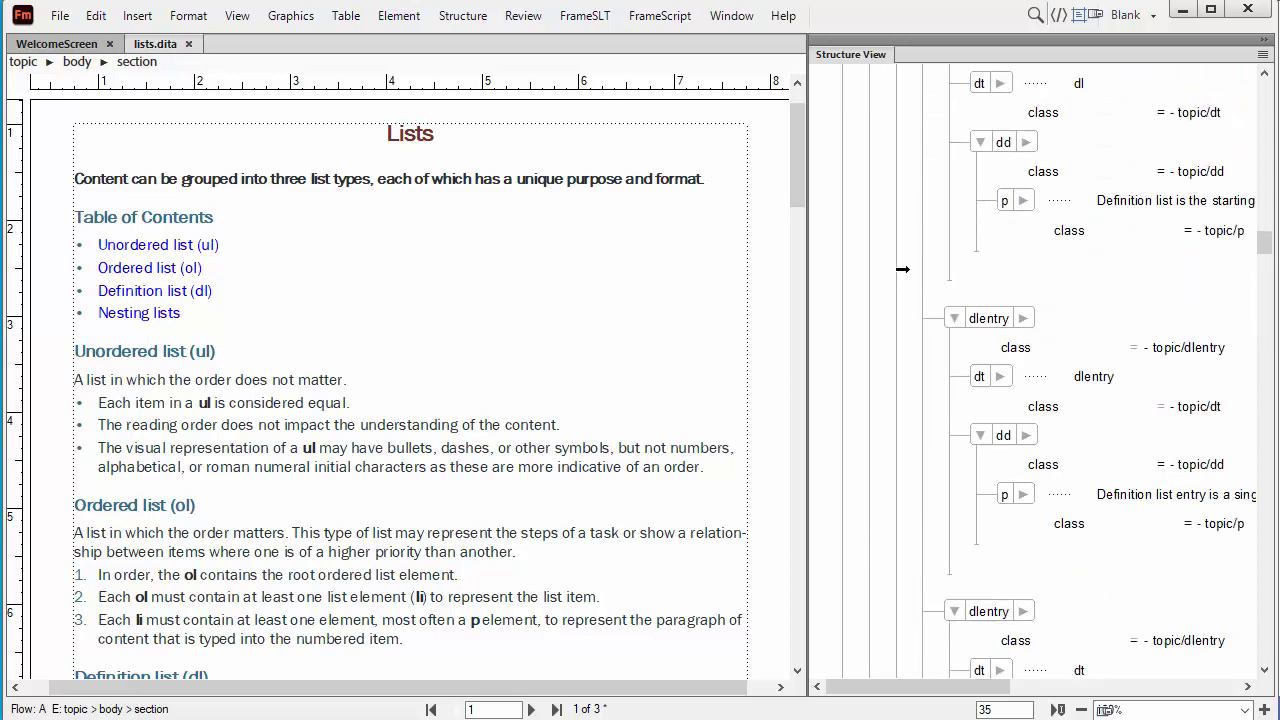
left_click(186, 221)
scroll(1020, 188, "up", 2)
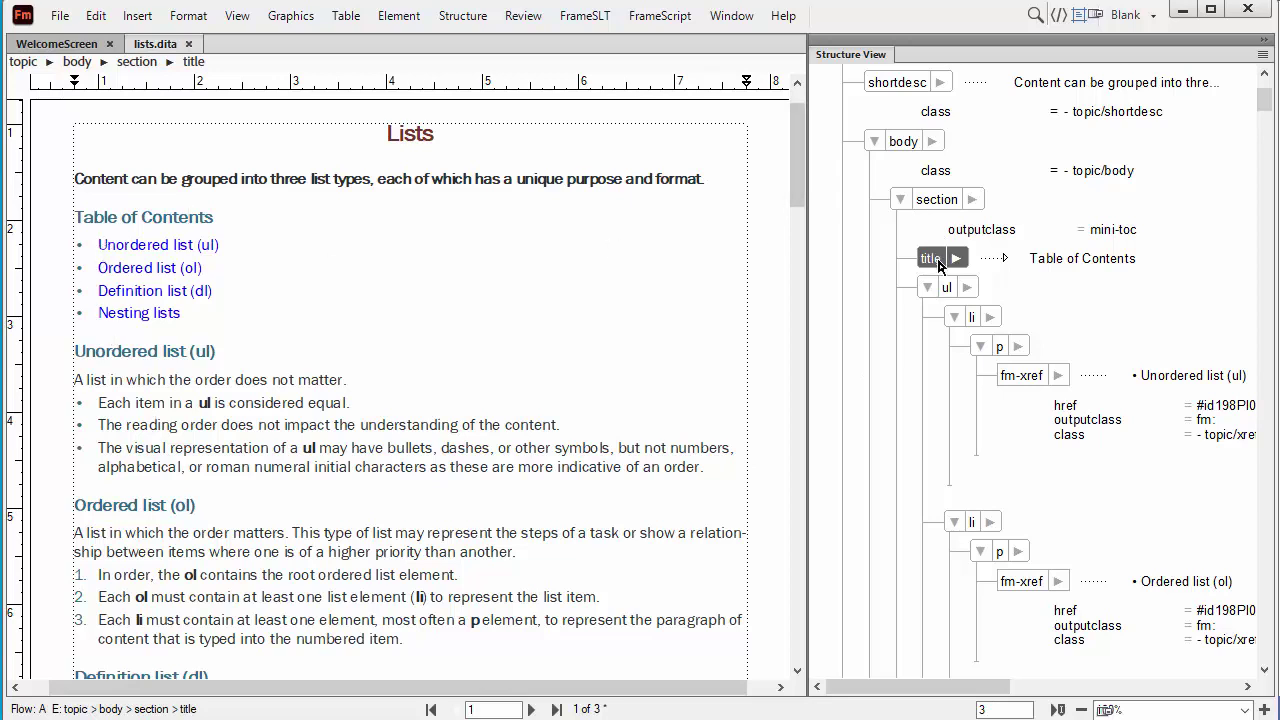
left_click(935, 205)
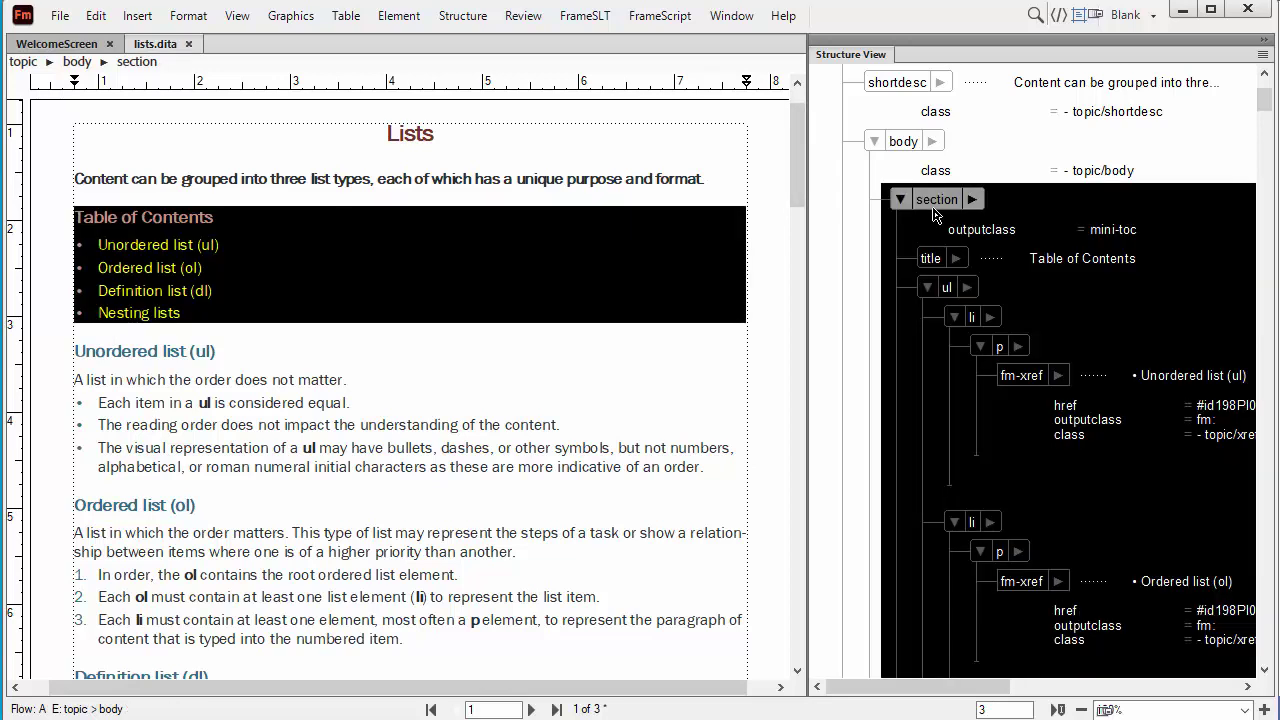
key("Delete")
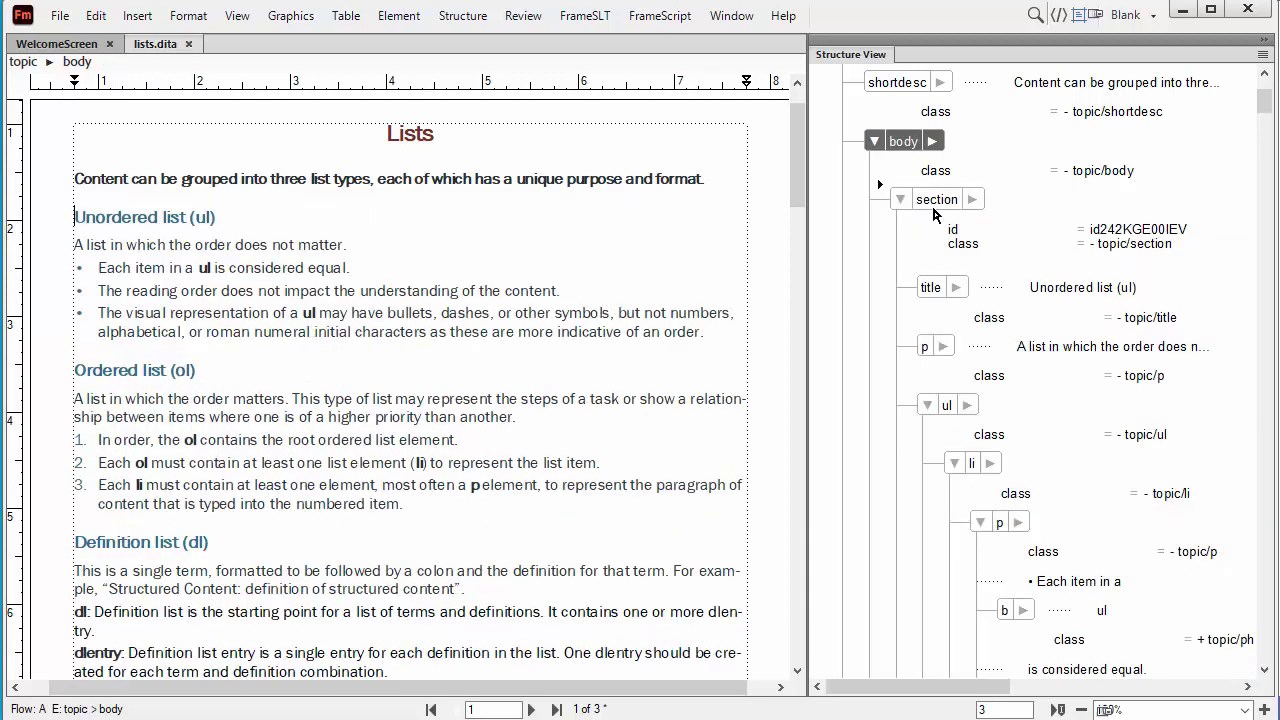
scroll(935, 215, "up", 3)
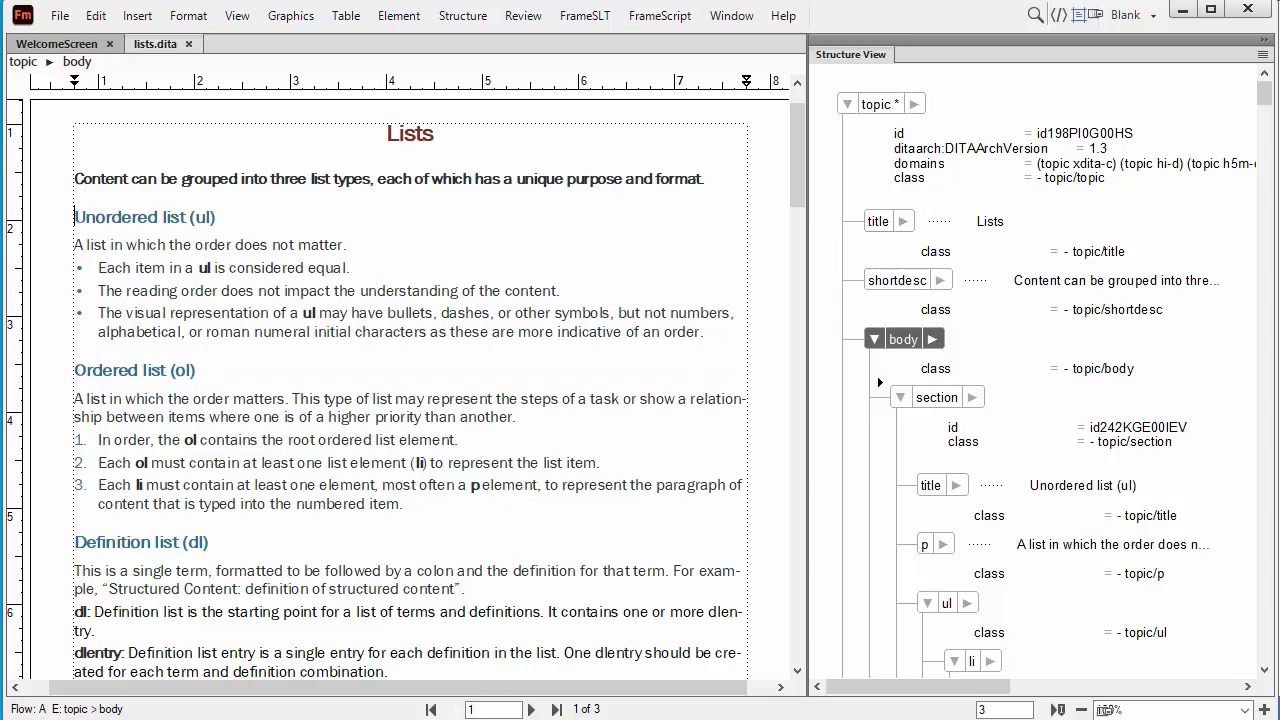
- Switch to oXygen XML Editor, format and indent the lists.dita source, and review its section elements
key("alt+Tab")
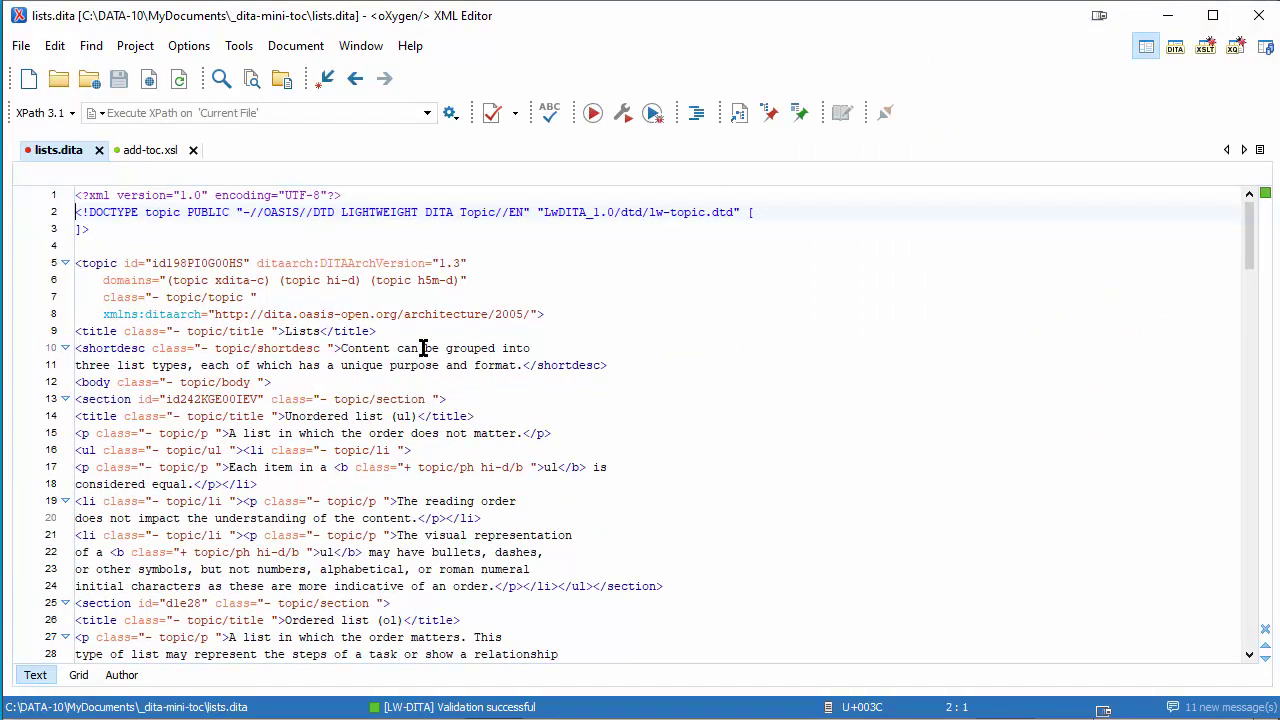
scroll(422, 348, "down", 2)
scroll(422, 348, "up", 2)
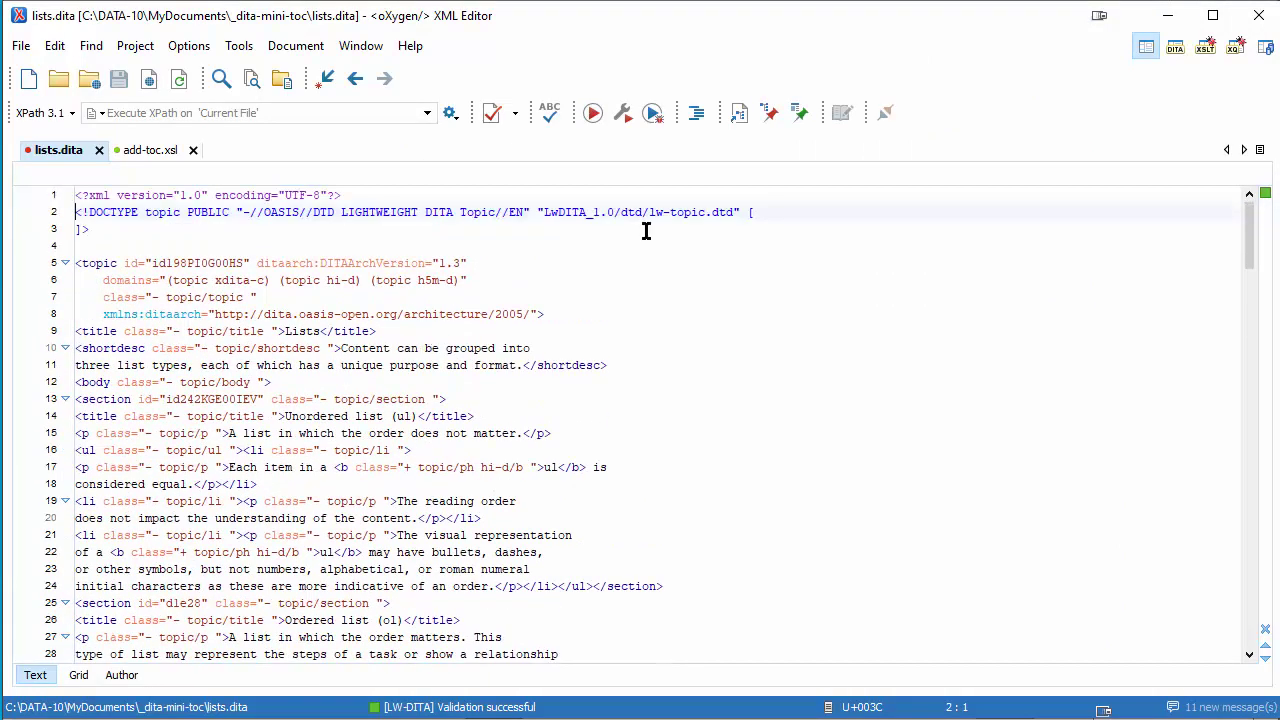
left_click(696, 113)
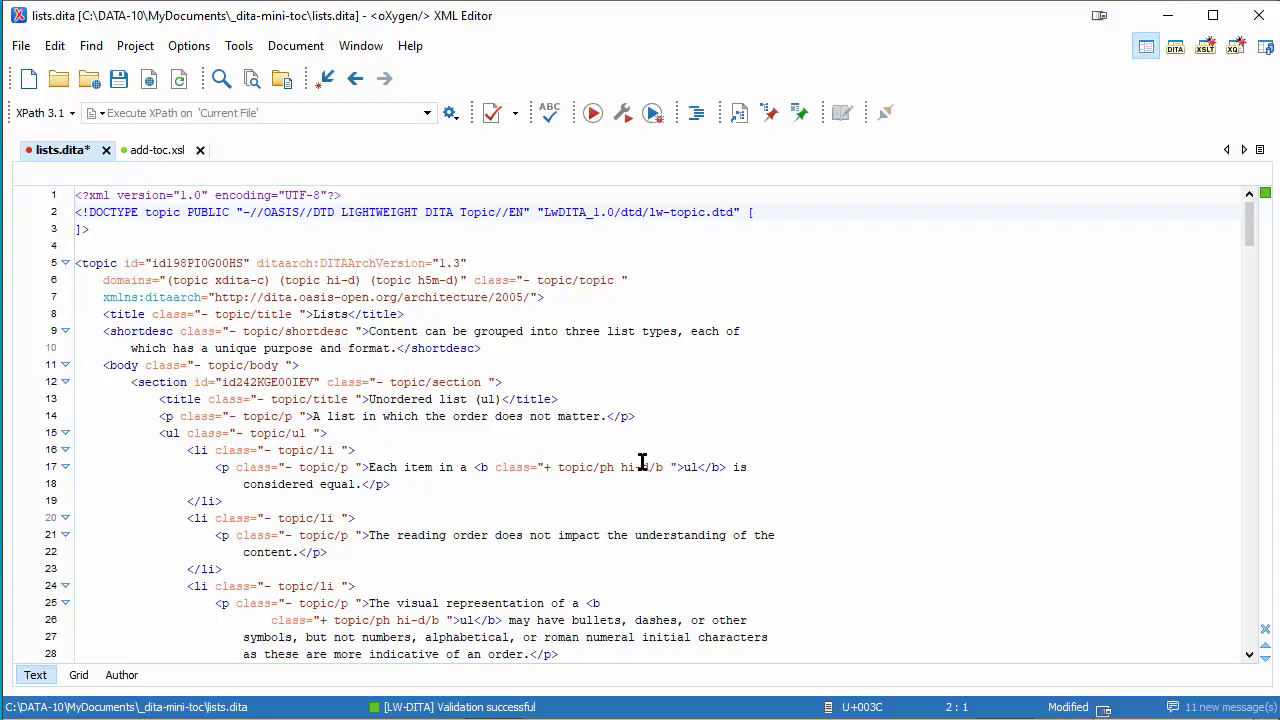
scroll(457, 447, "down", 3)
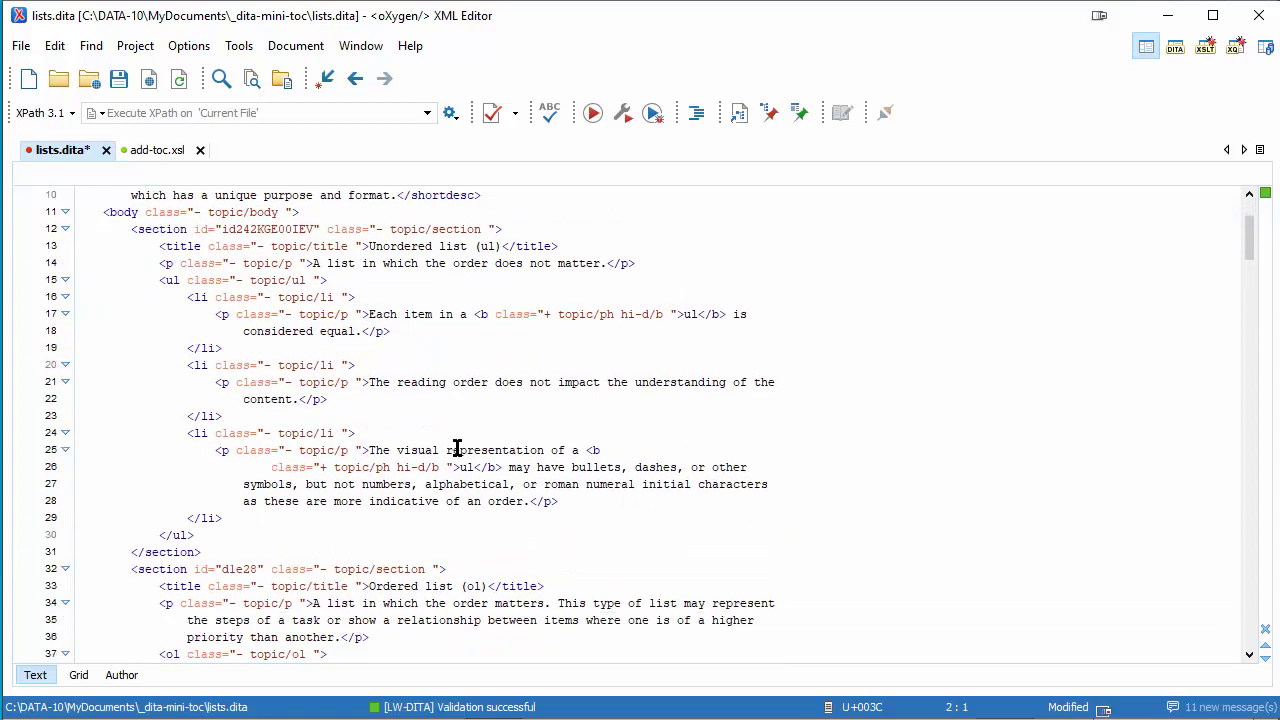
scroll(457, 447, "down", 10)
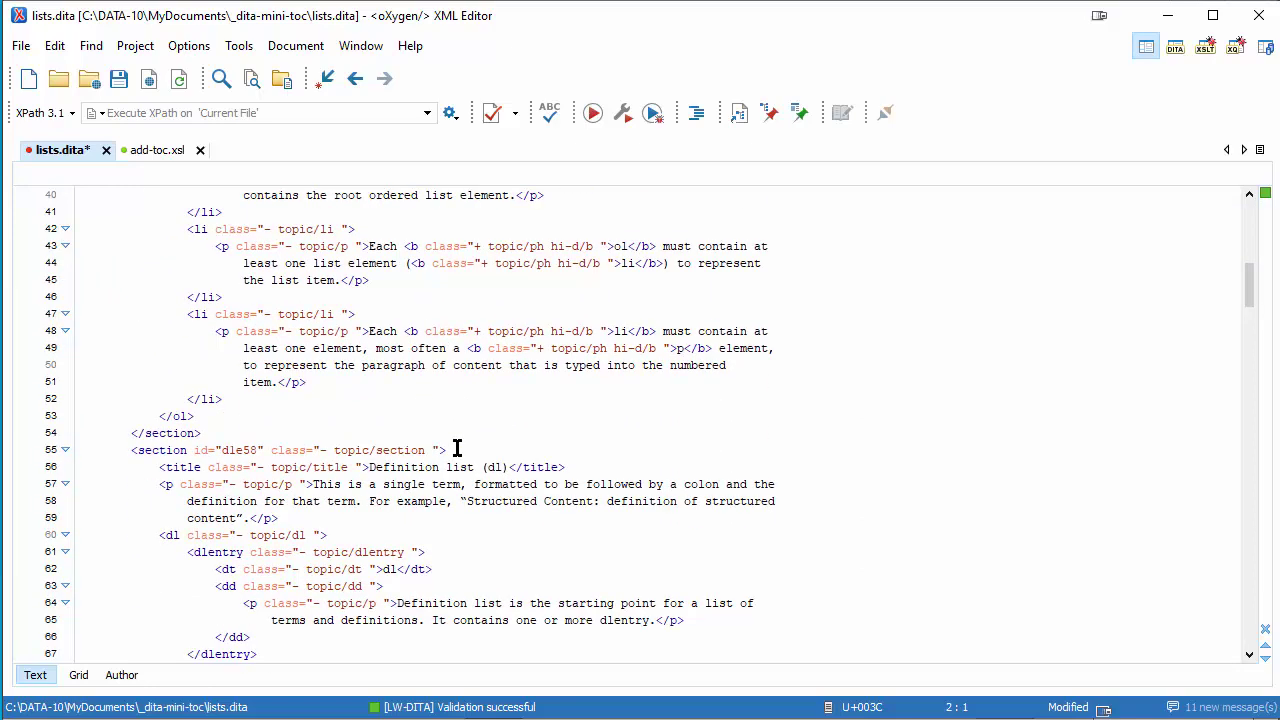
scroll(457, 447, "down", 9)
scroll(457, 449, "up", 11)
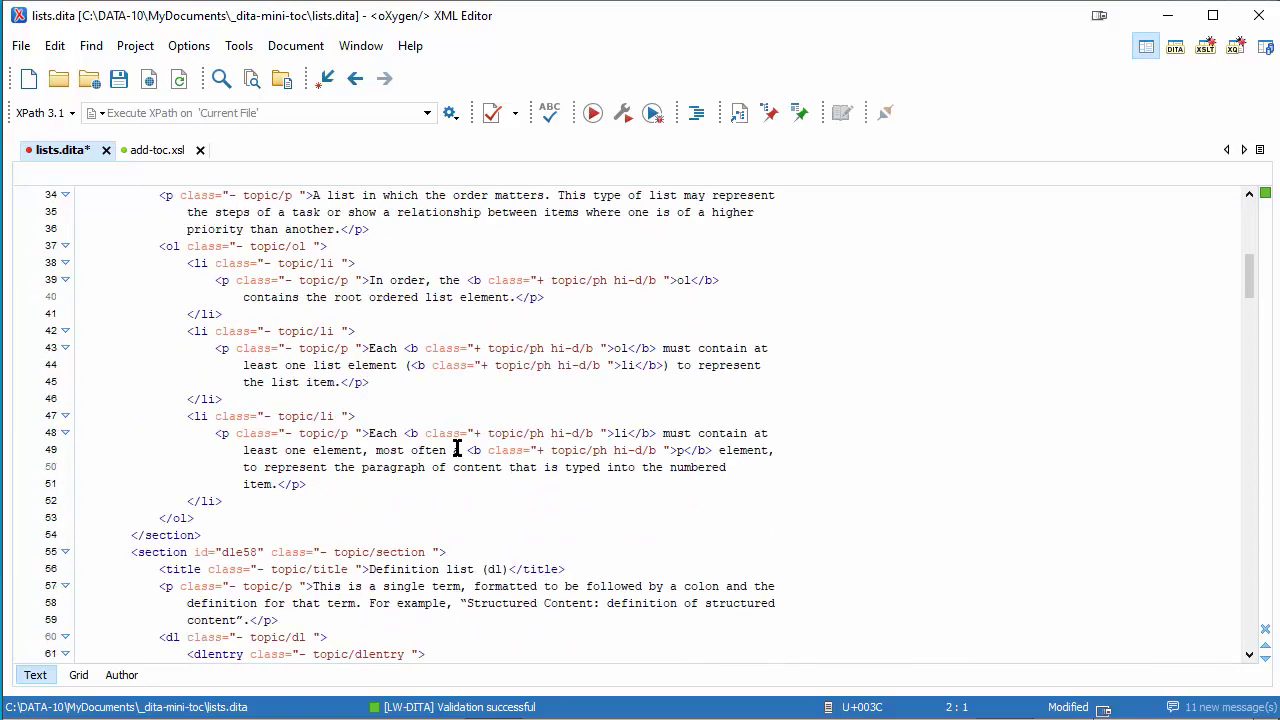
- Open add-toc.xsl in the XSLT debugger, close the Output Mapping Stack, and run the transformation on lists.dita
left_click(163, 152)
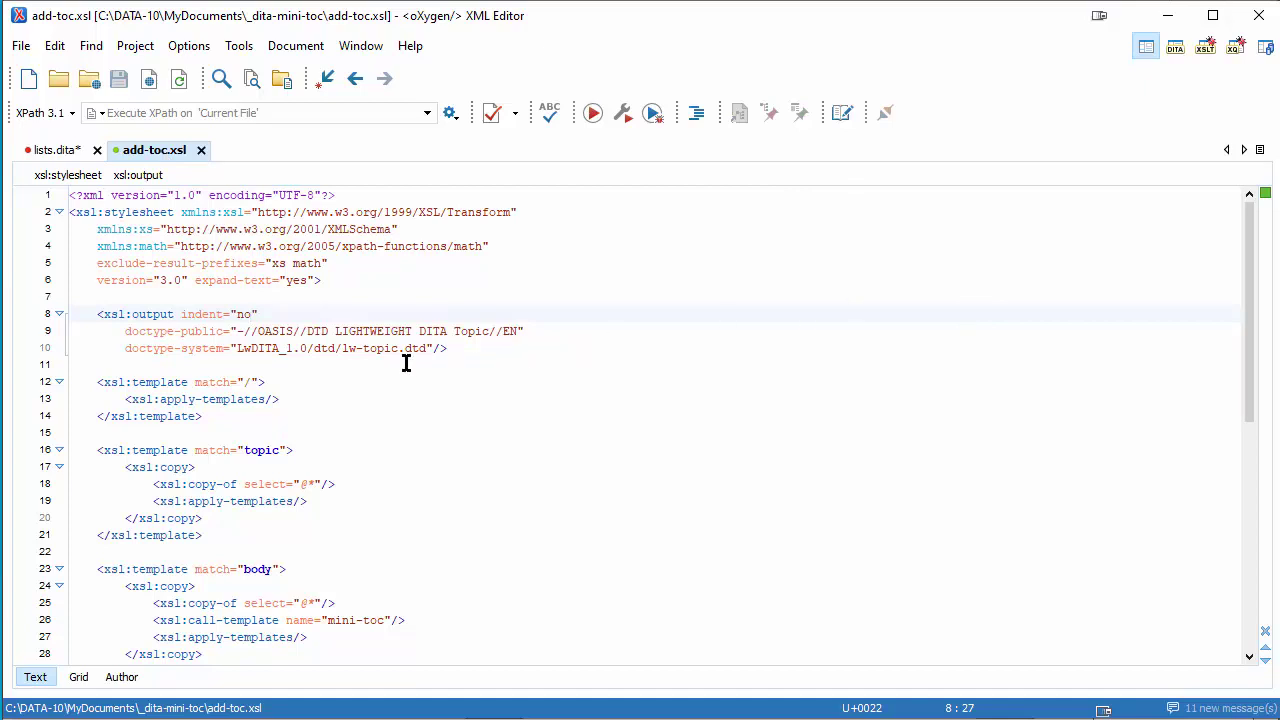
left_click(1205, 48)
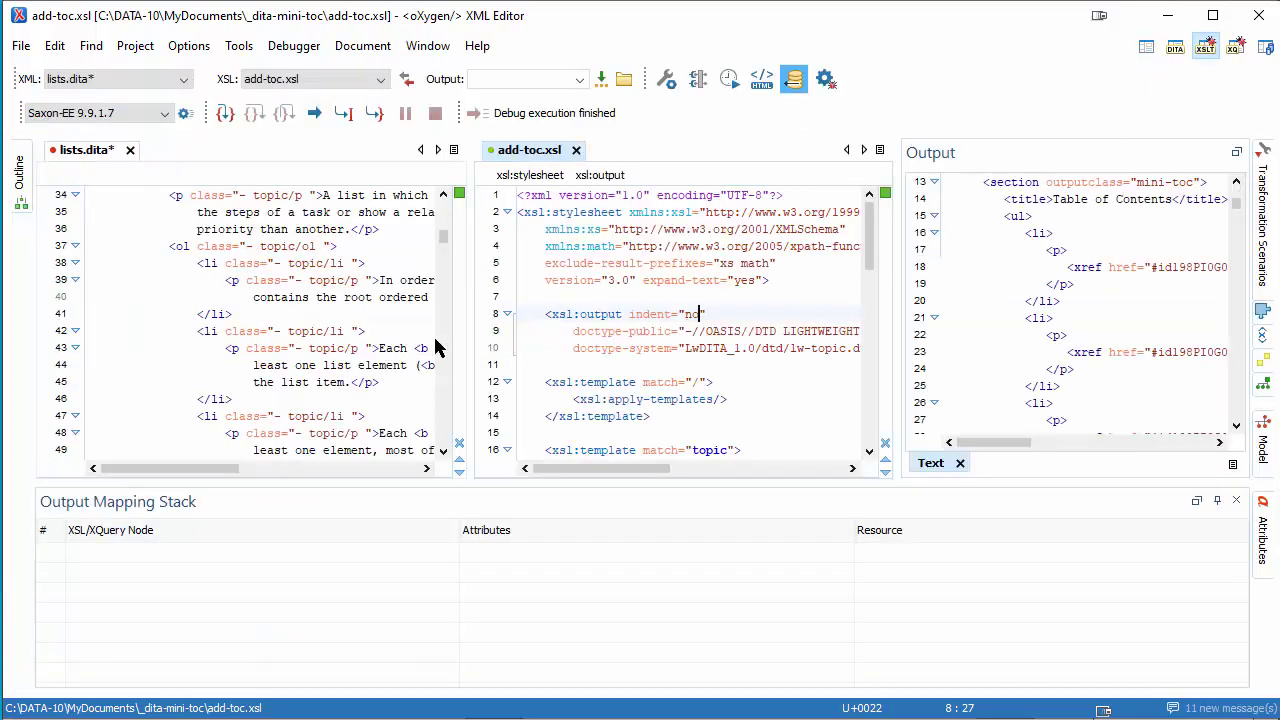
left_click(1236, 500)
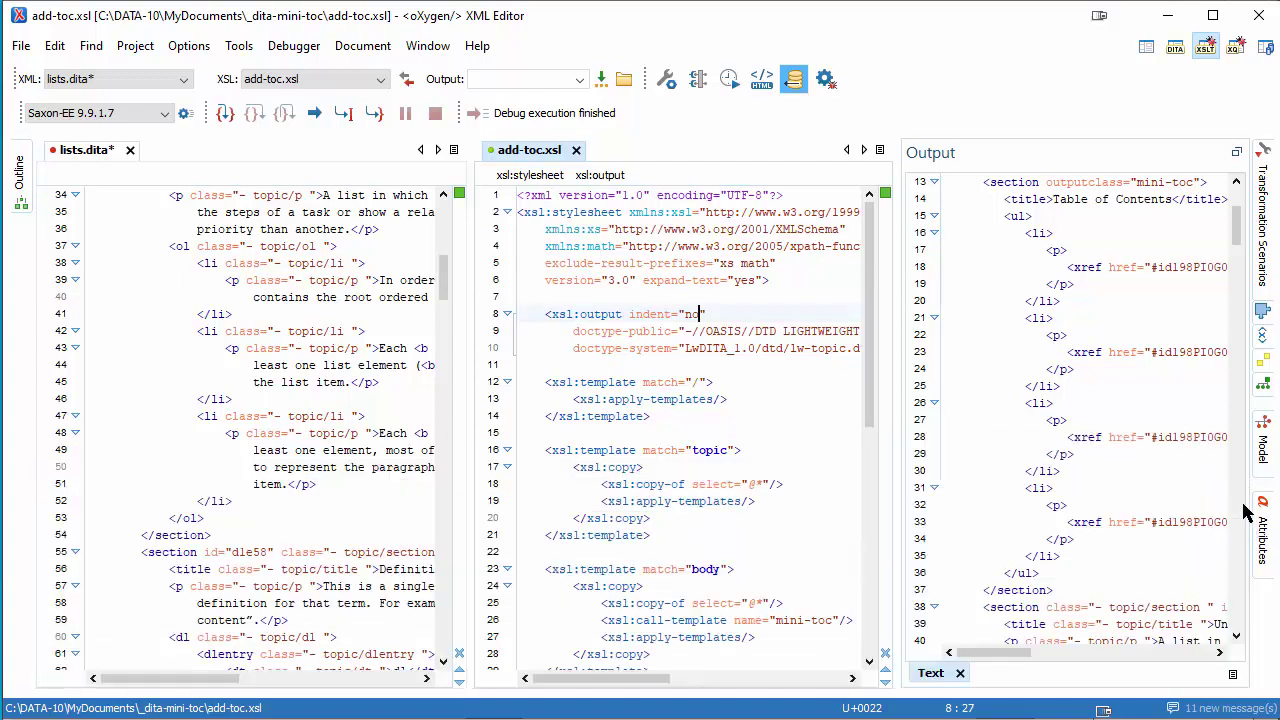
left_click(313, 113)
scroll(1095, 495, "up", 15)
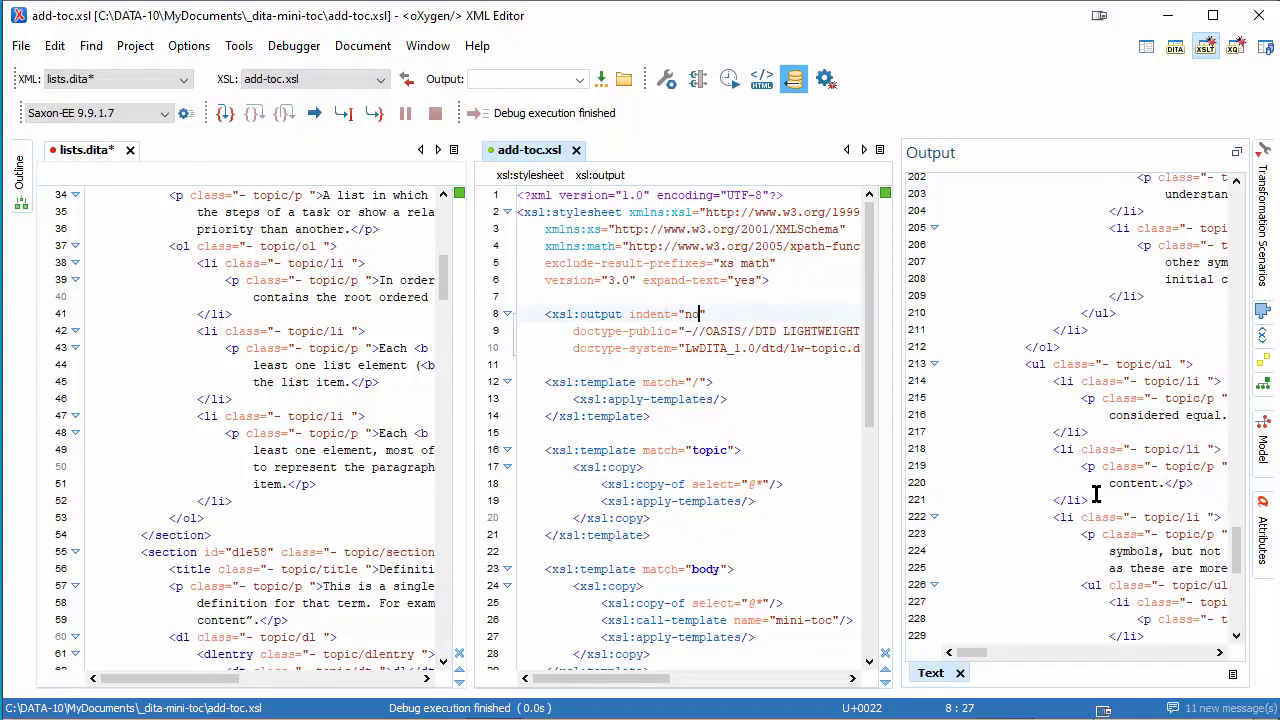
- Trace the first list section and the mini-toc section in the output back to add-toc.xsl, widening the Output pane
scroll(1095, 495, "up", 20)
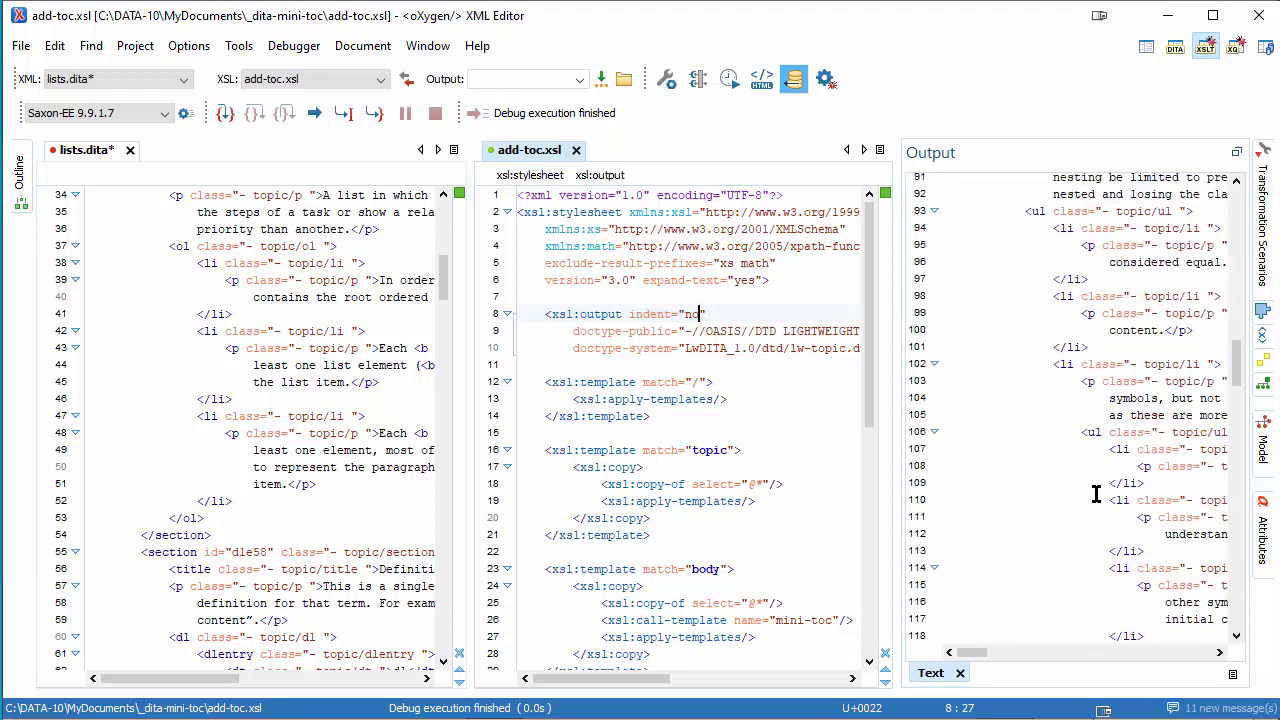
scroll(1095, 500, "up", 20)
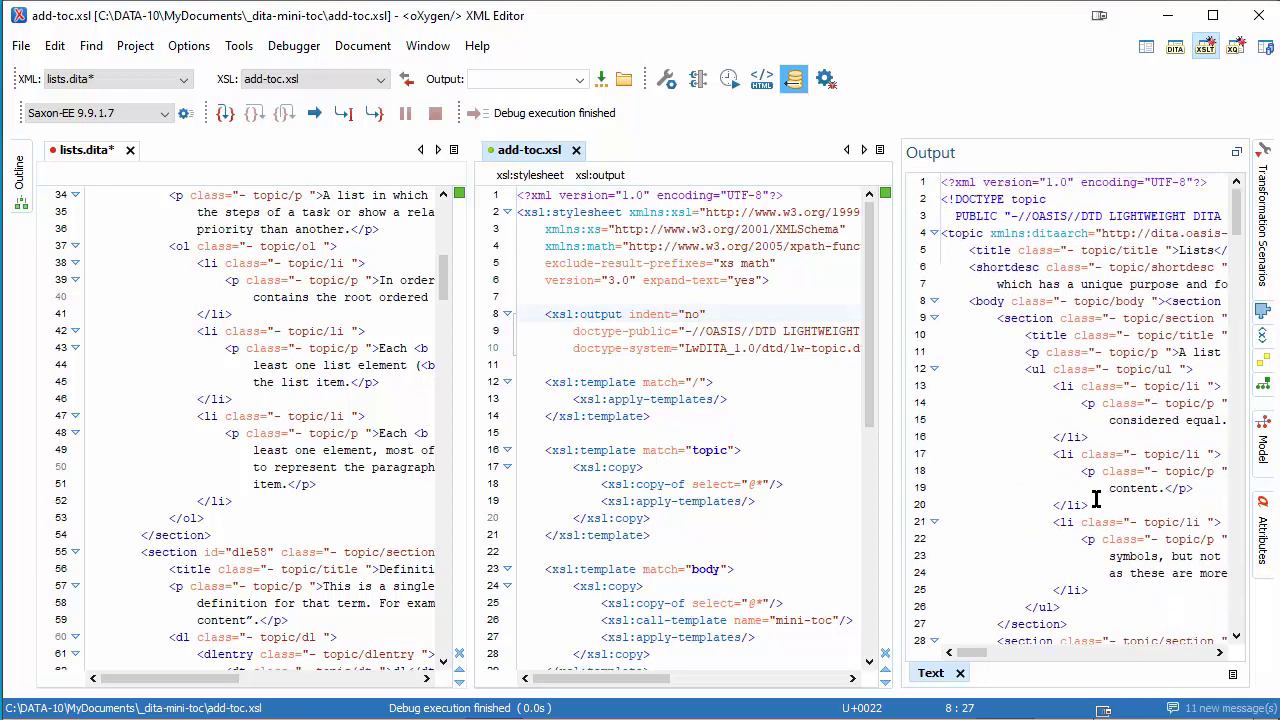
left_click(1018, 318)
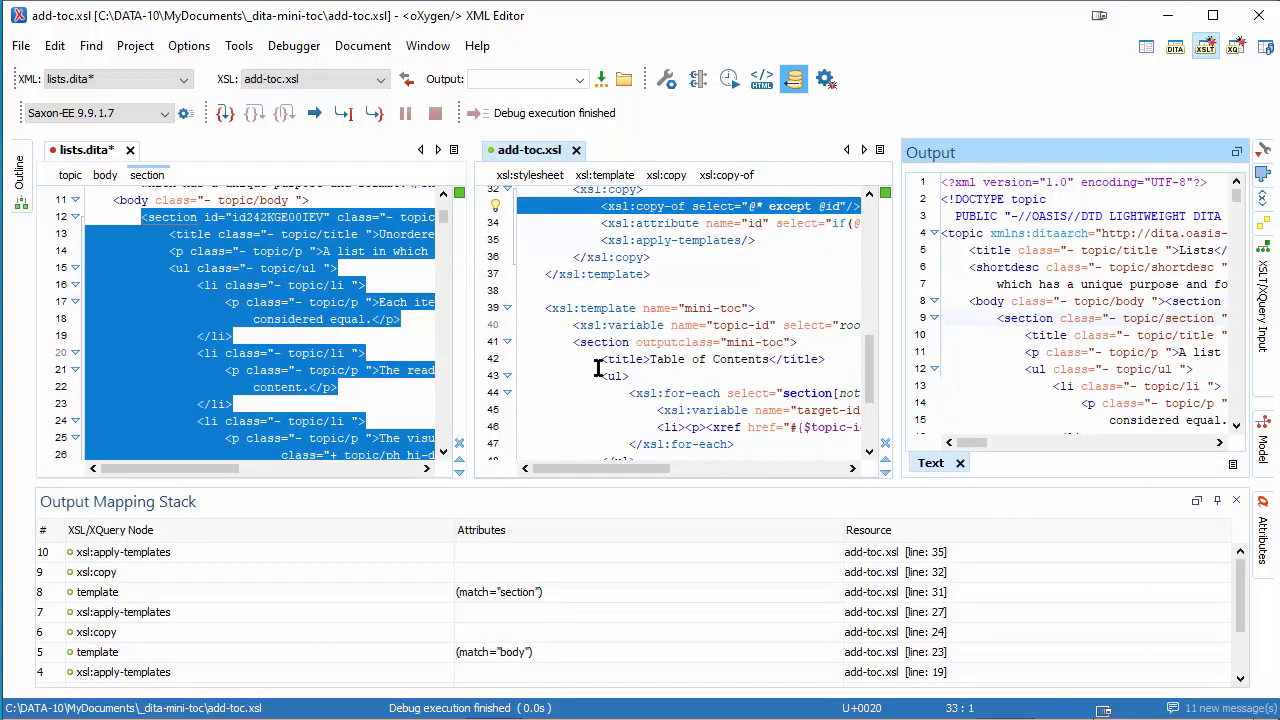
left_click_drag(893, 330, 750, 320)
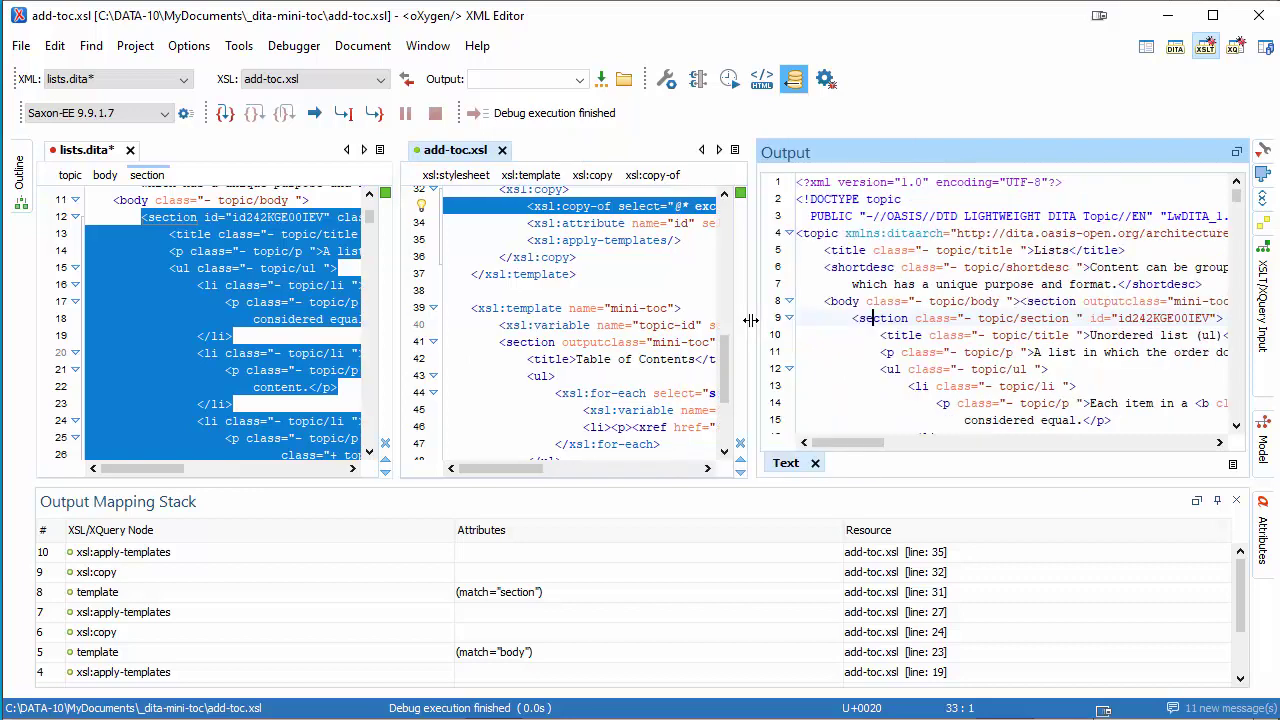
left_click(1057, 301)
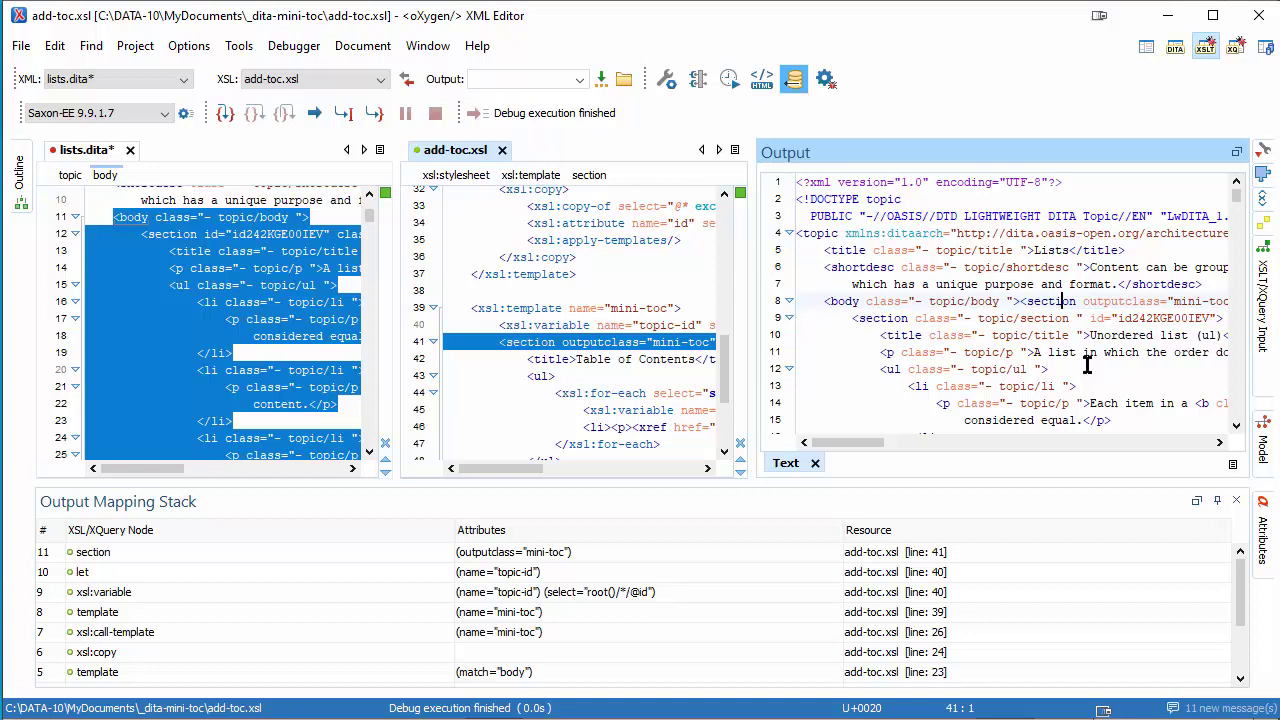
- Save the transformation results as lists-toc.dita in the _dita-mini-toc folder, replacing the existing file
right_click(1078, 335)
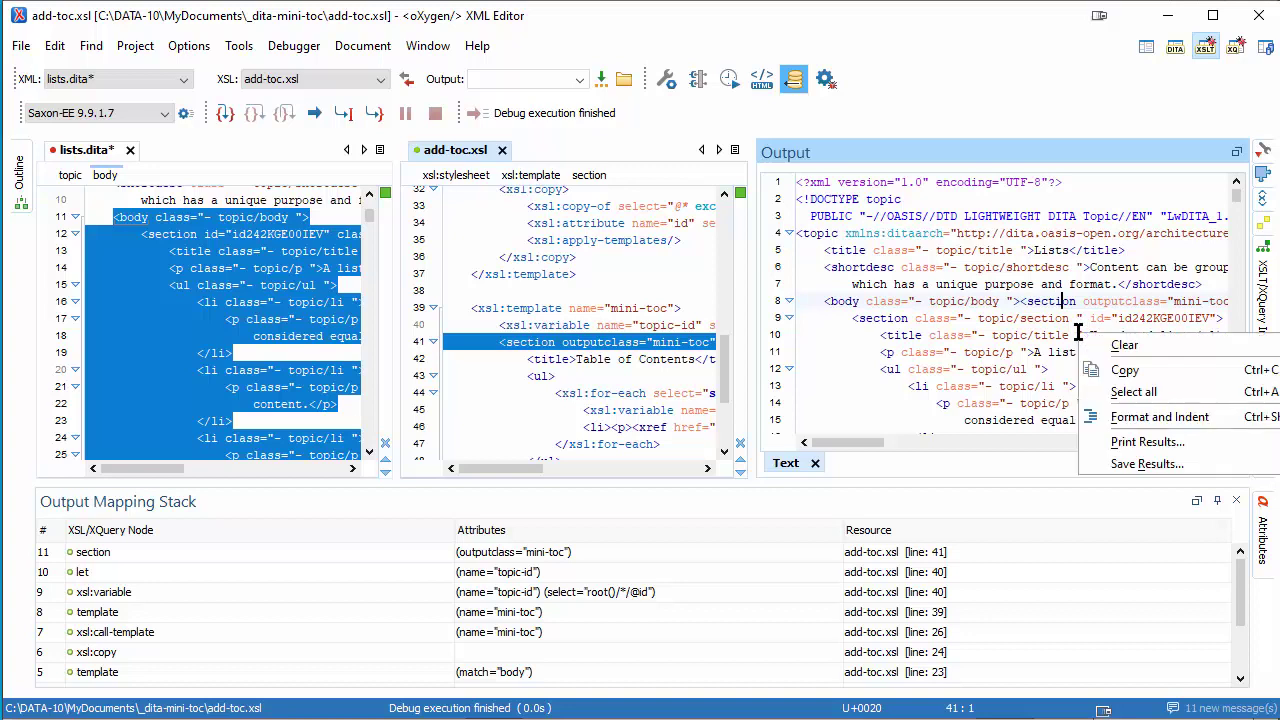
left_click(1112, 466)
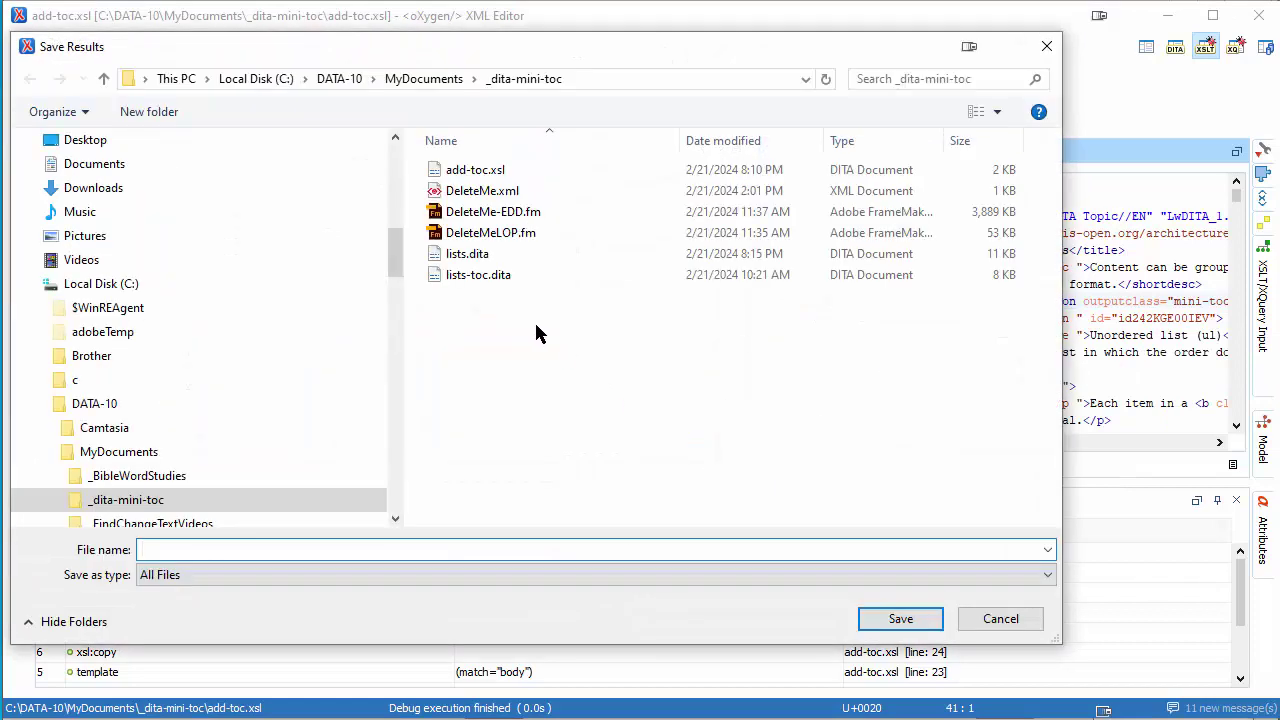
left_click(478, 275)
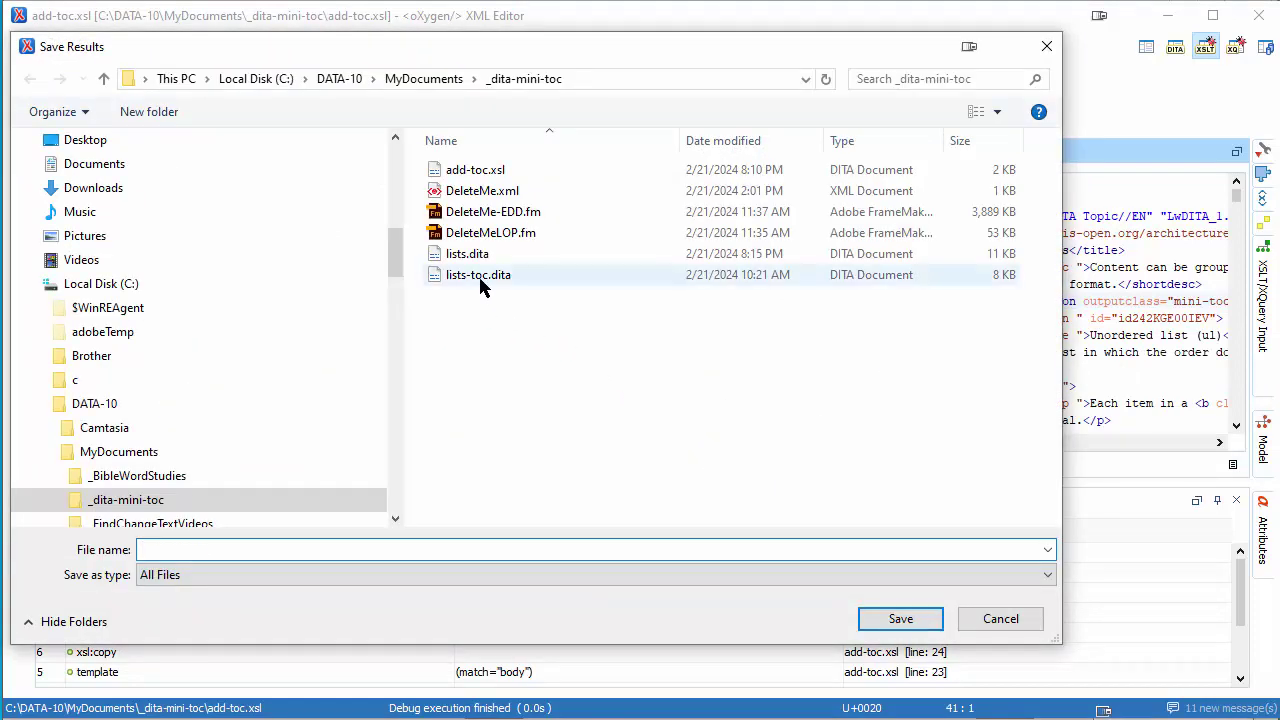
left_click(871, 617)
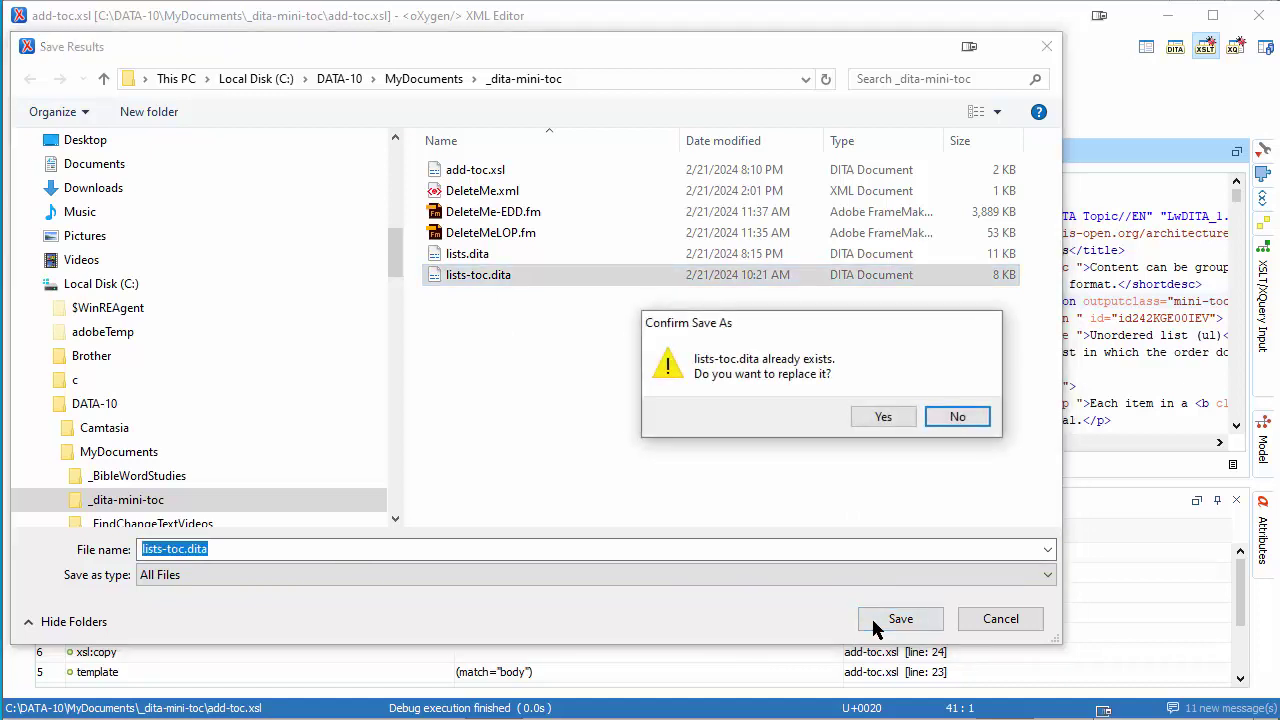
left_click(874, 416)
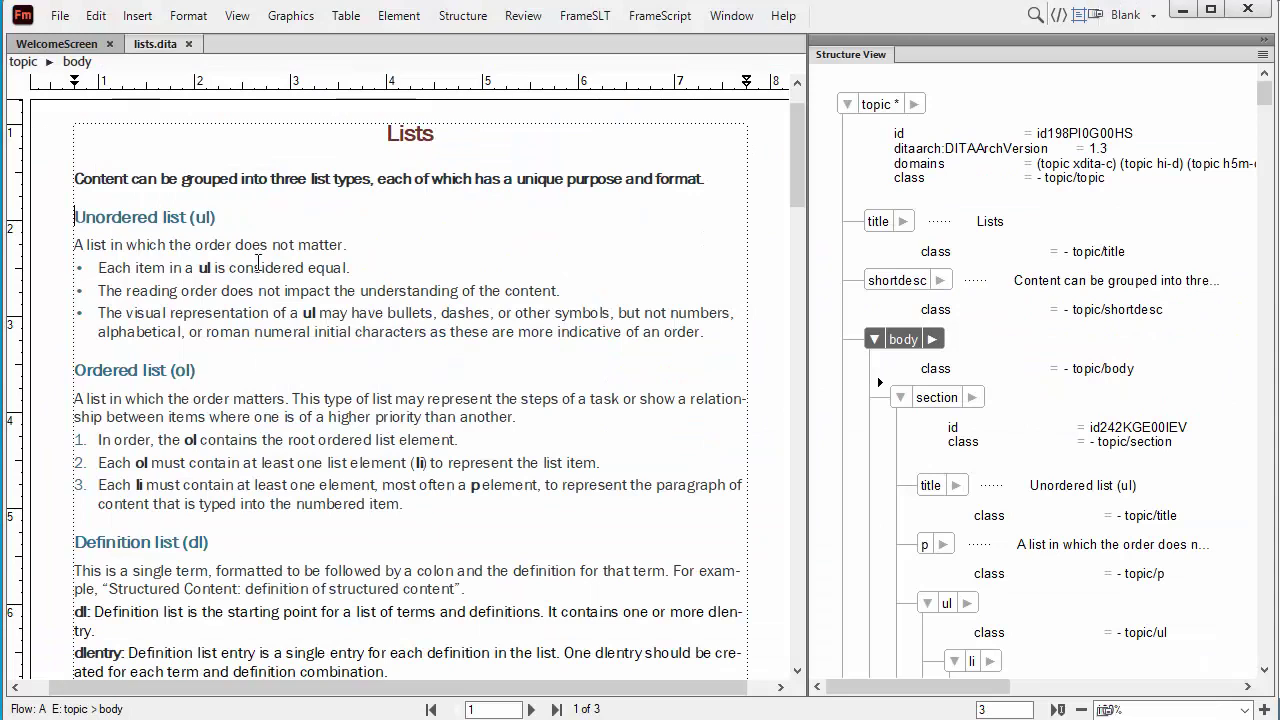
- Switch to FrameMaker and open lists-toc.dita
left_click(260, 268)
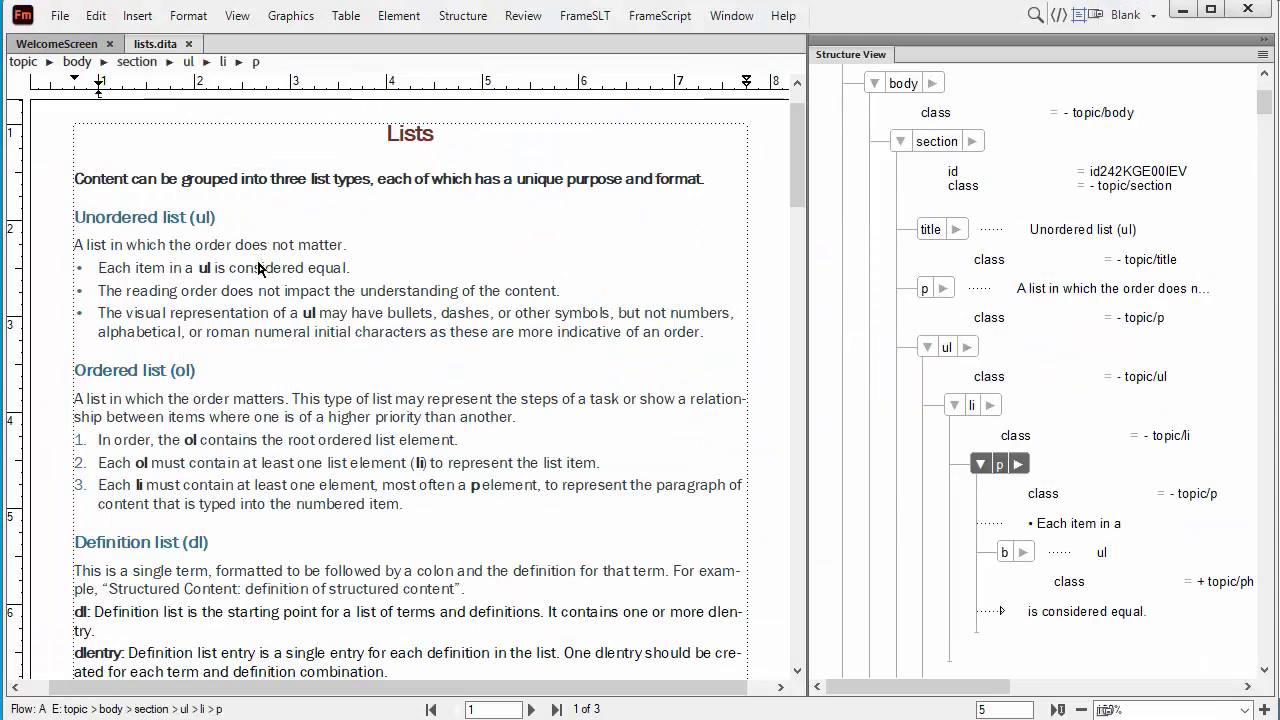
key("ctrl+o")
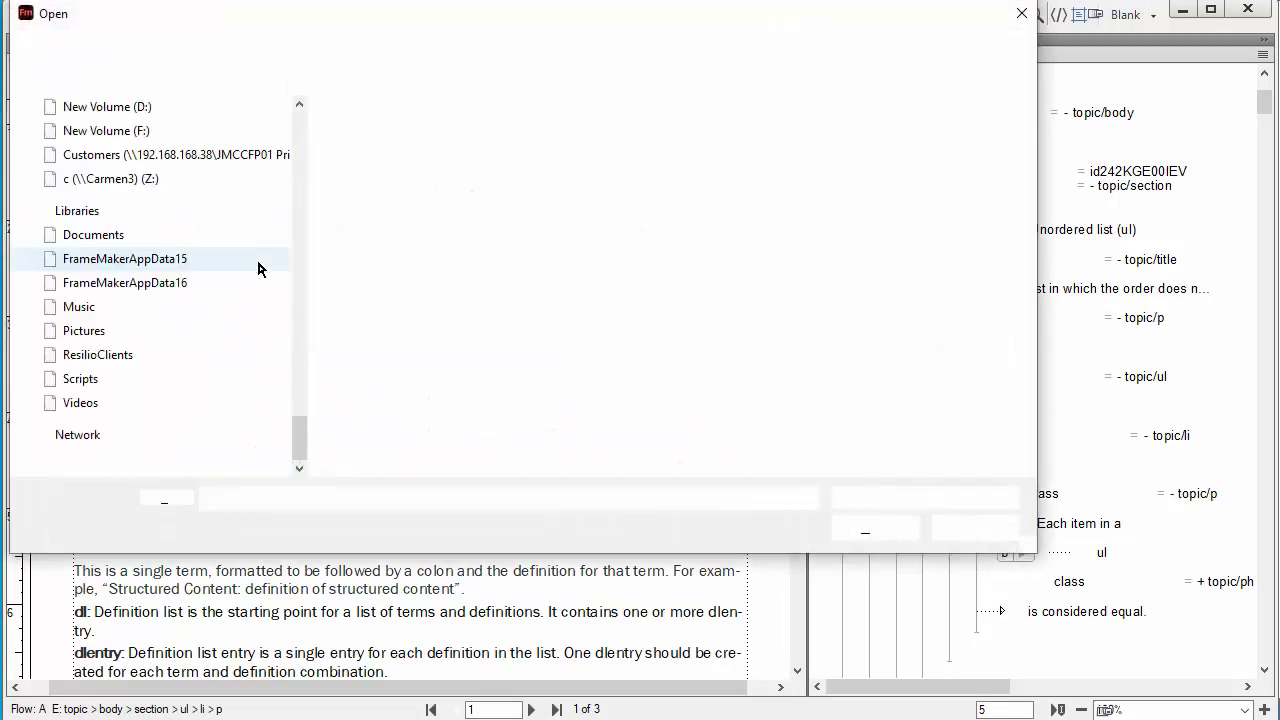
double_click(401, 221)
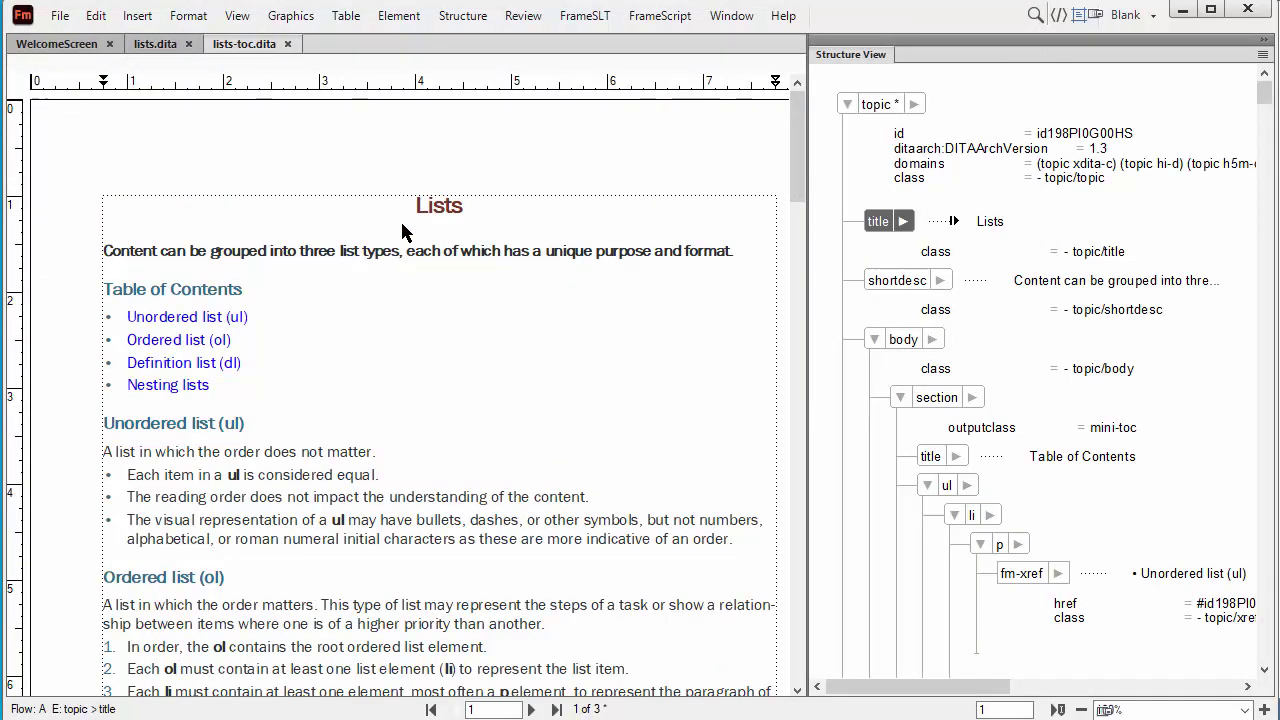
- Check each of the four cross-references under Table of Contents, then close lists-toc.dita without saving
left_click(203, 316)
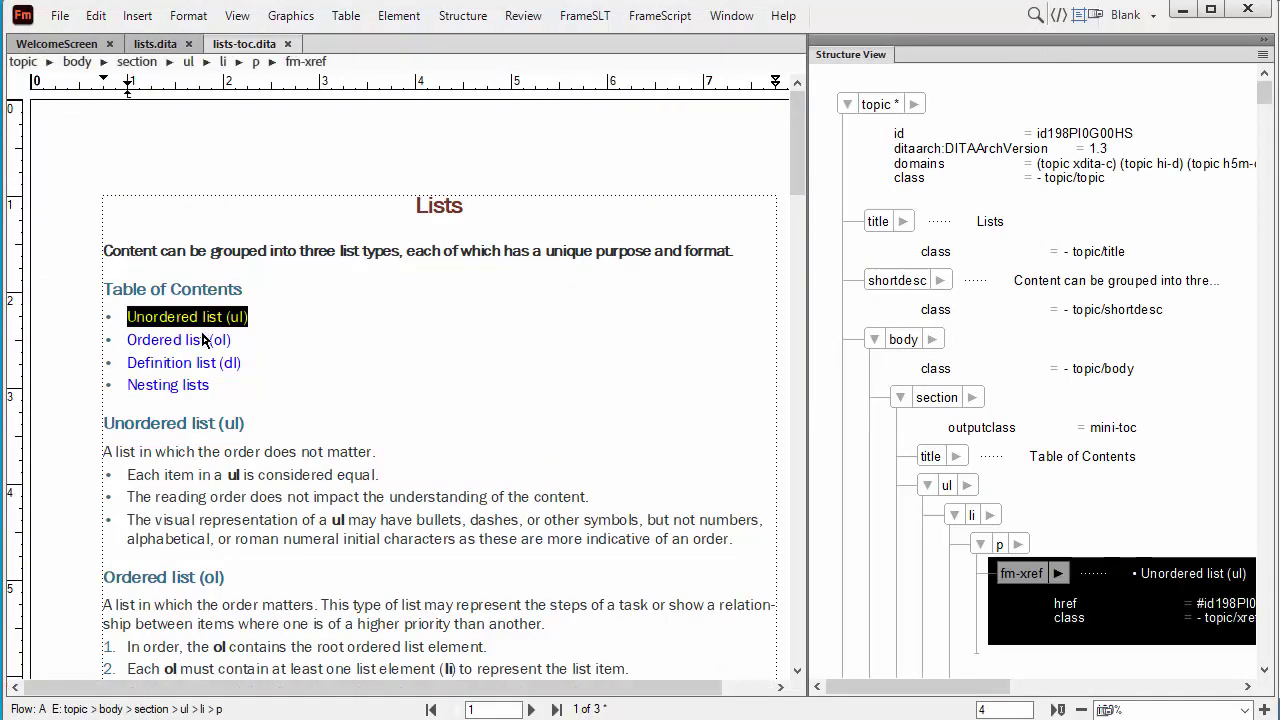
left_click(195, 340)
left_click(193, 363)
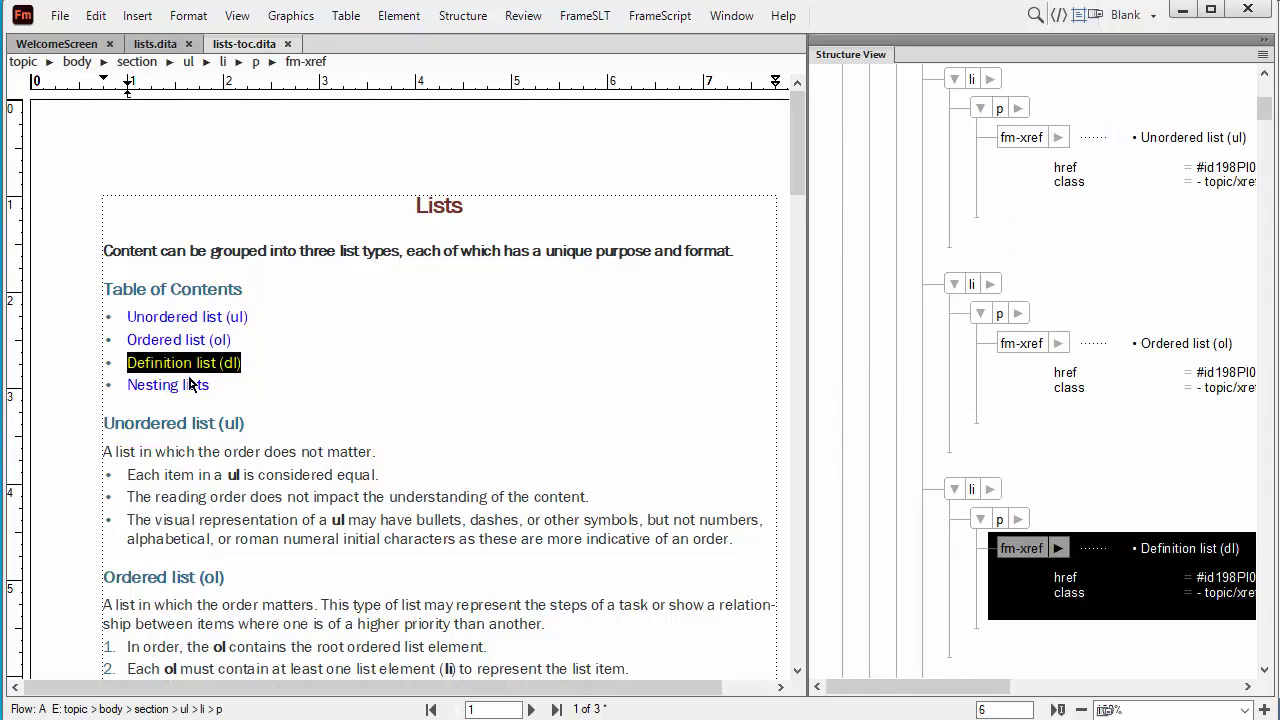
left_click(189, 385)
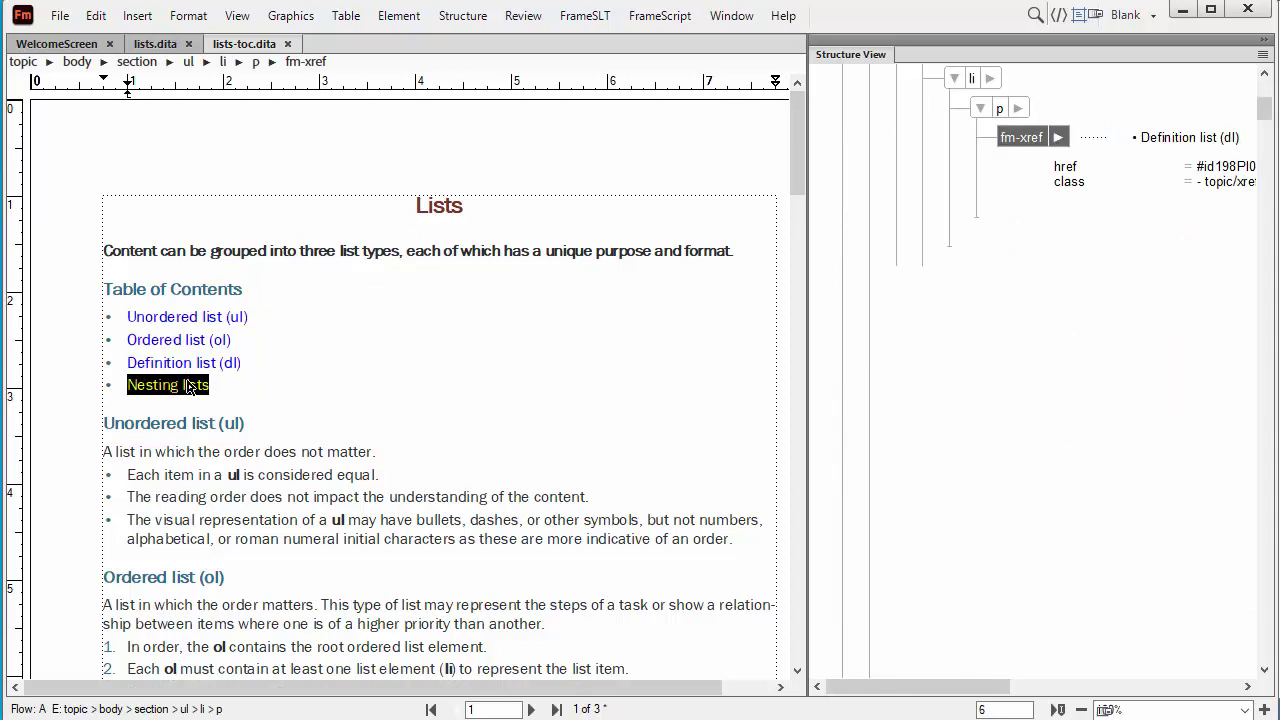
left_click(287, 44)
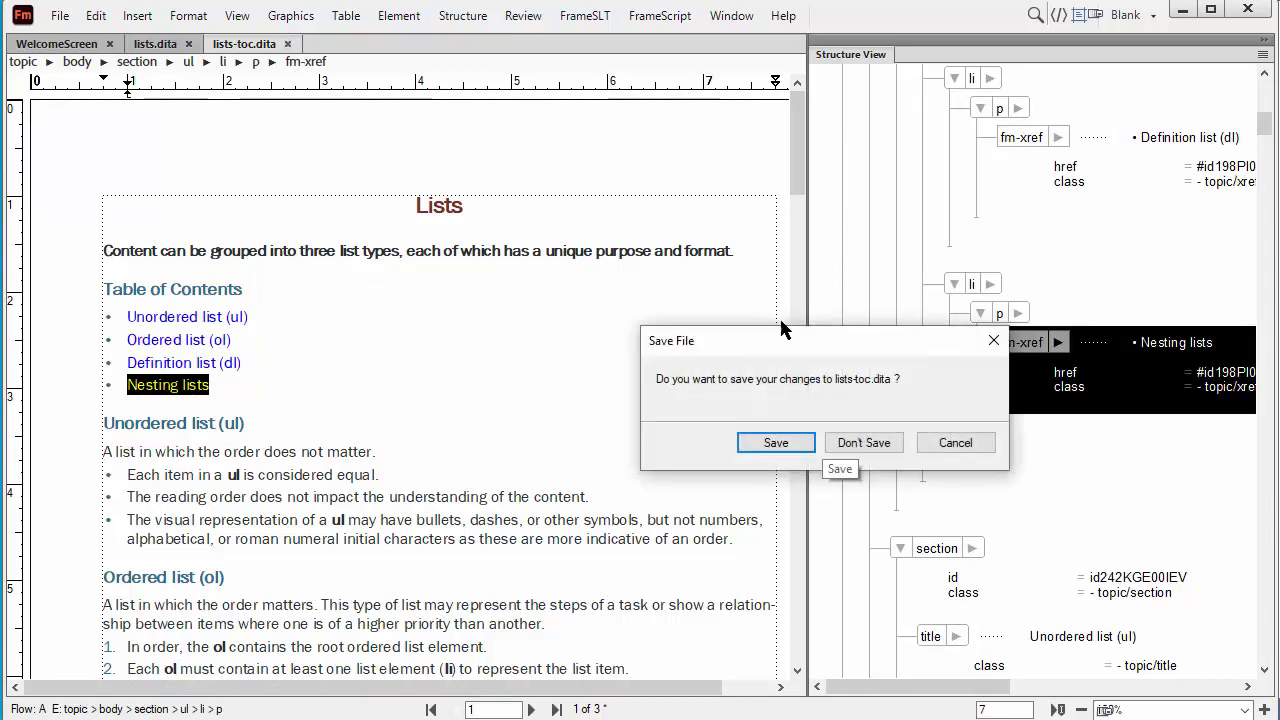
left_click(864, 443)
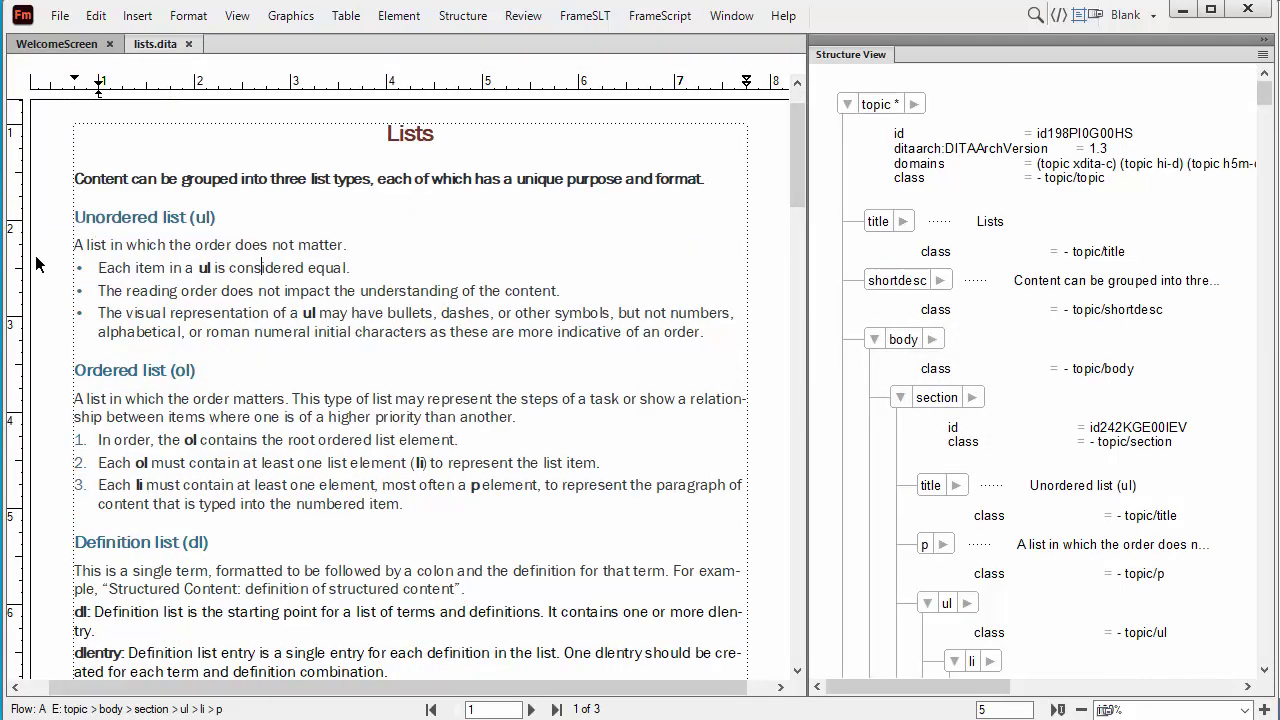
- Check which structured application is set for lists.dita, leaving the setting as it is
left_click(272, 177)
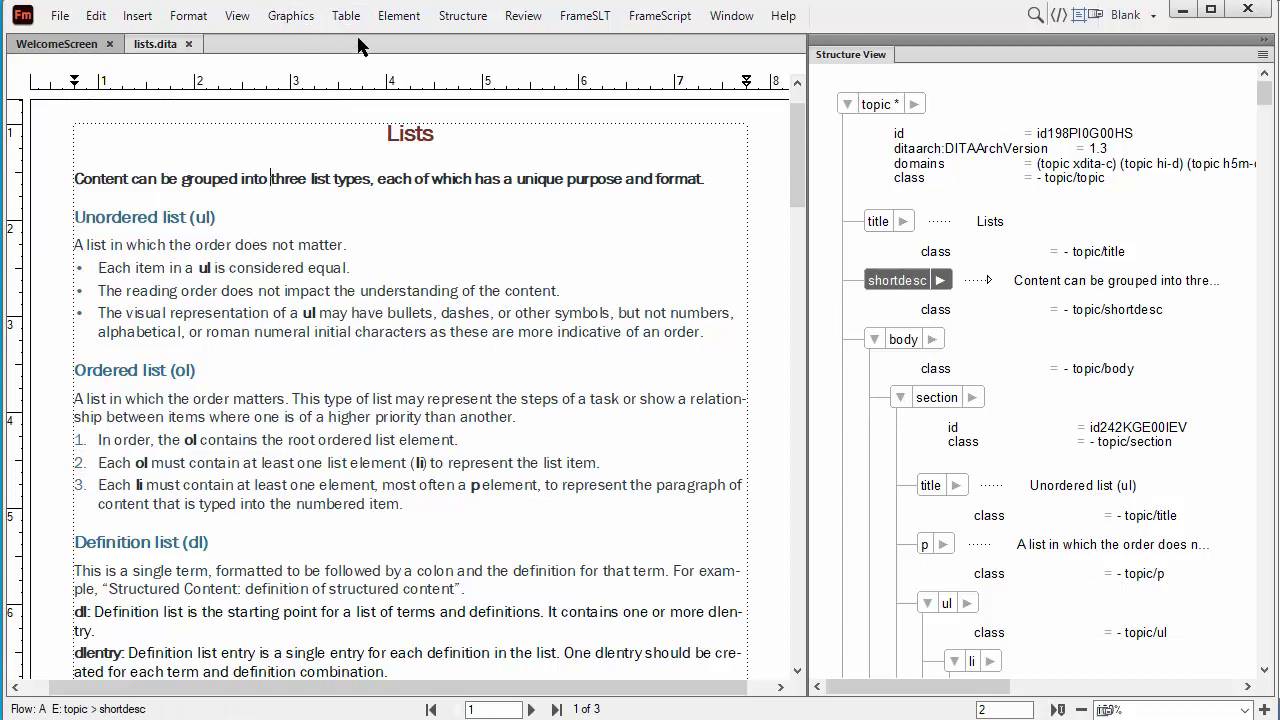
left_click(462, 15)
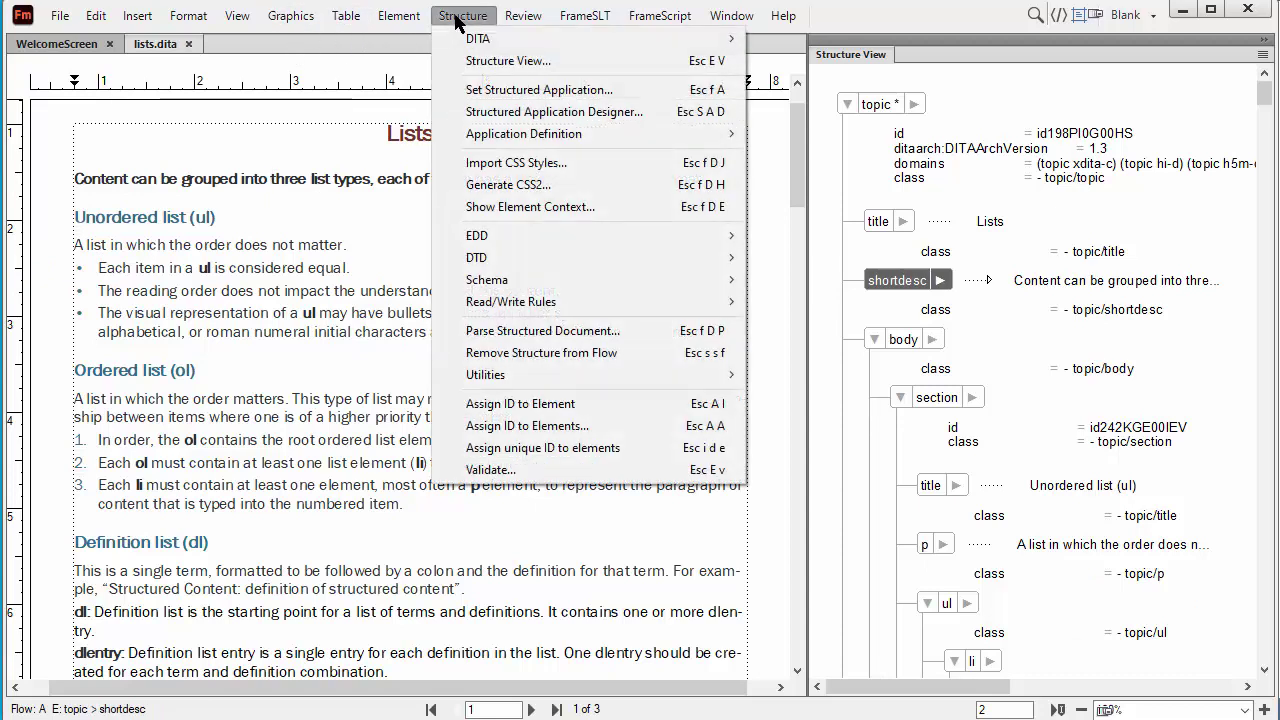
left_click(508, 89)
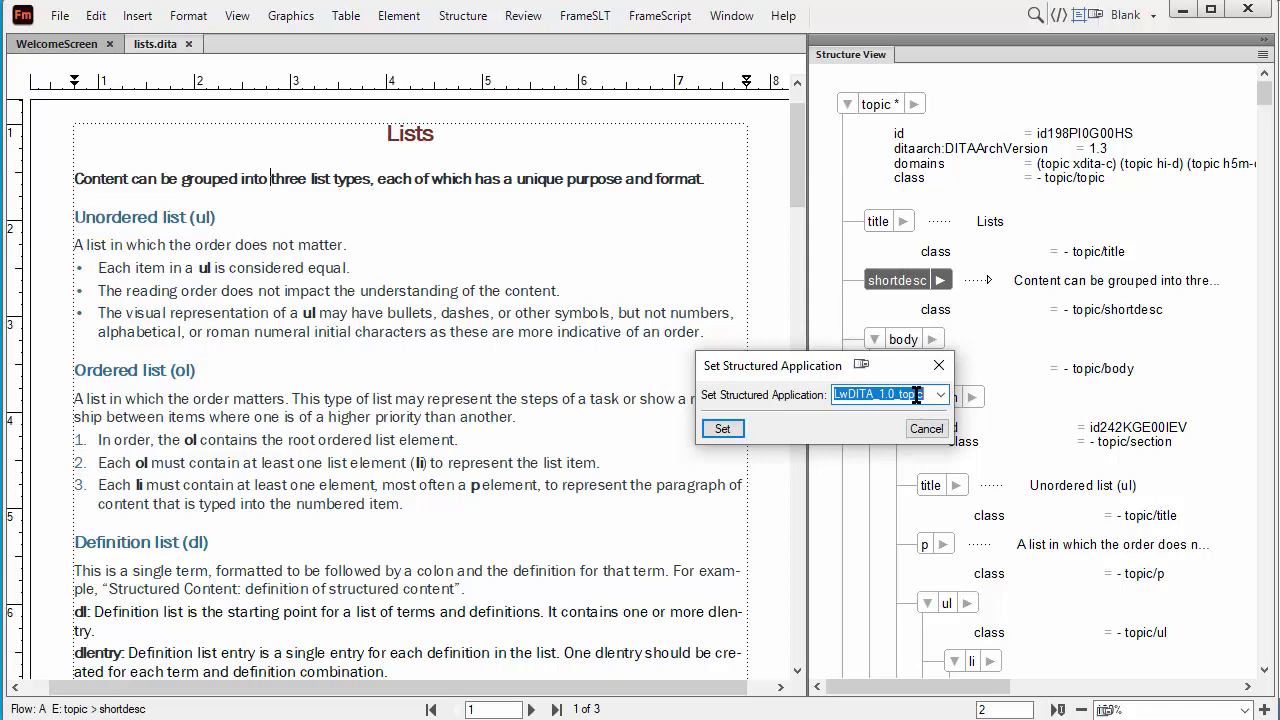
left_click(926, 429)
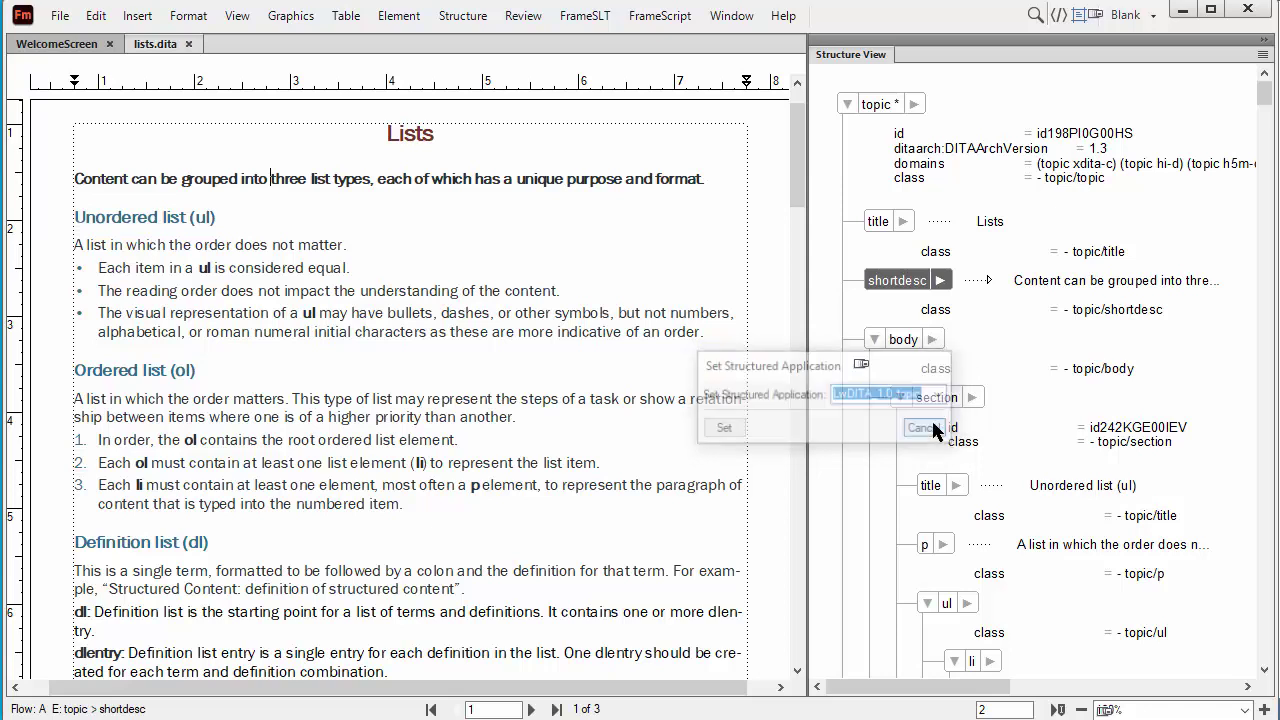
- Open the global application definitions file structapps.fm despite the missing write permission
left_click(462, 15)
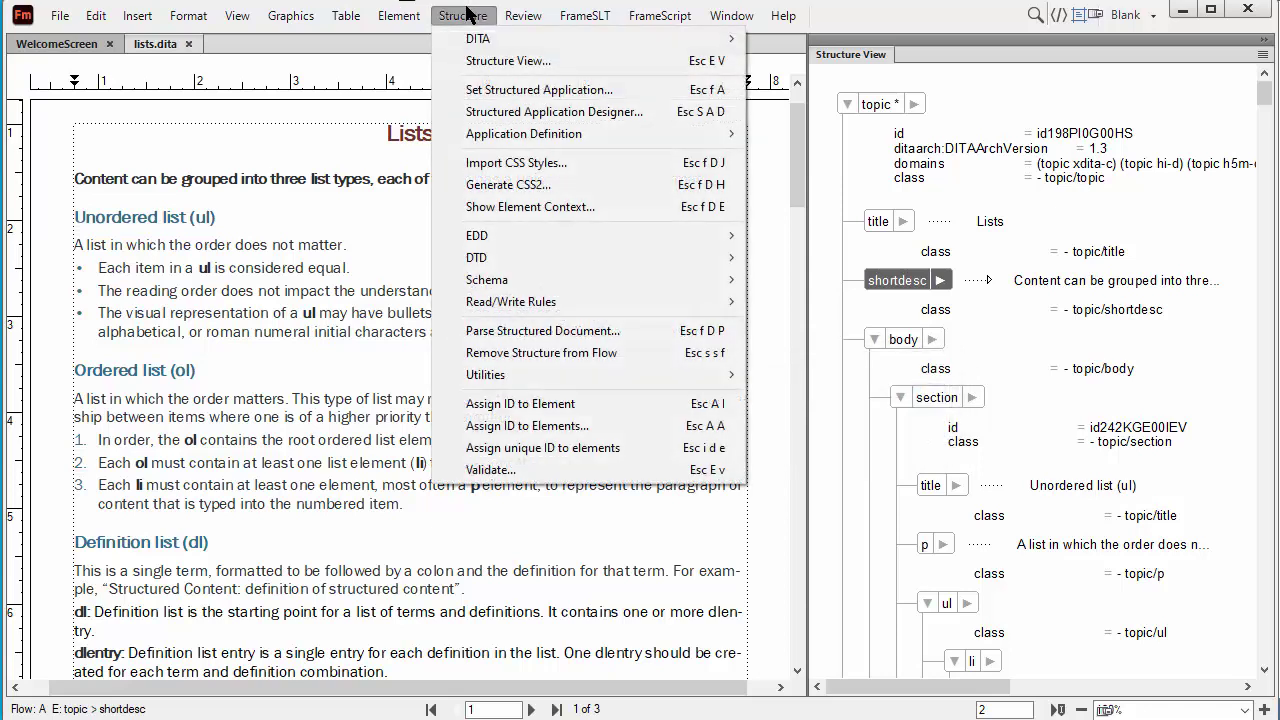
mouse_move(483, 140)
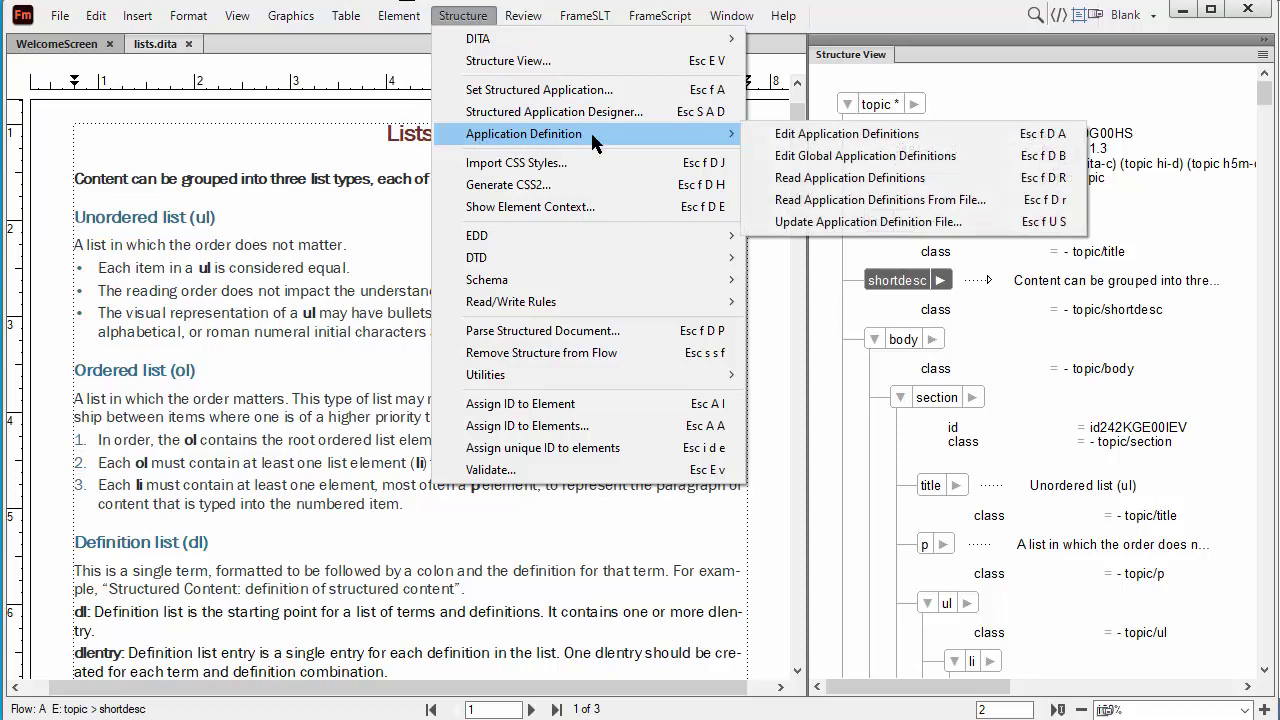
left_click(806, 160)
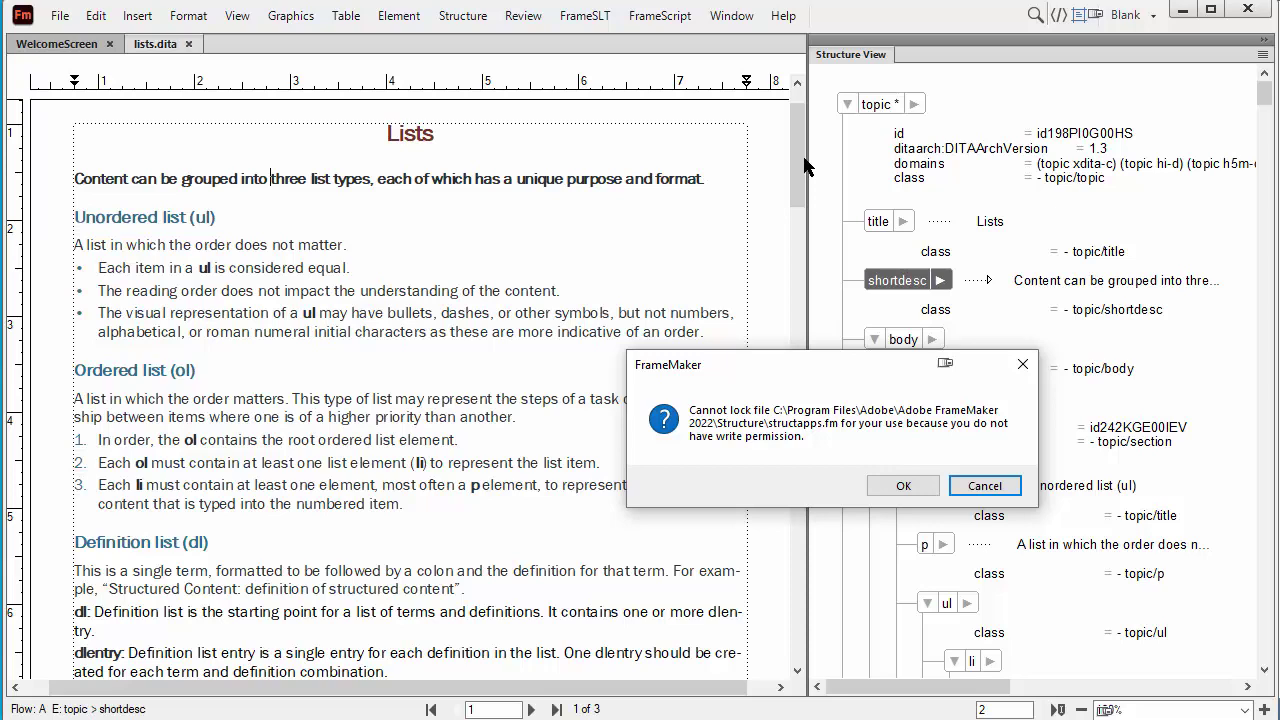
left_click(904, 487)
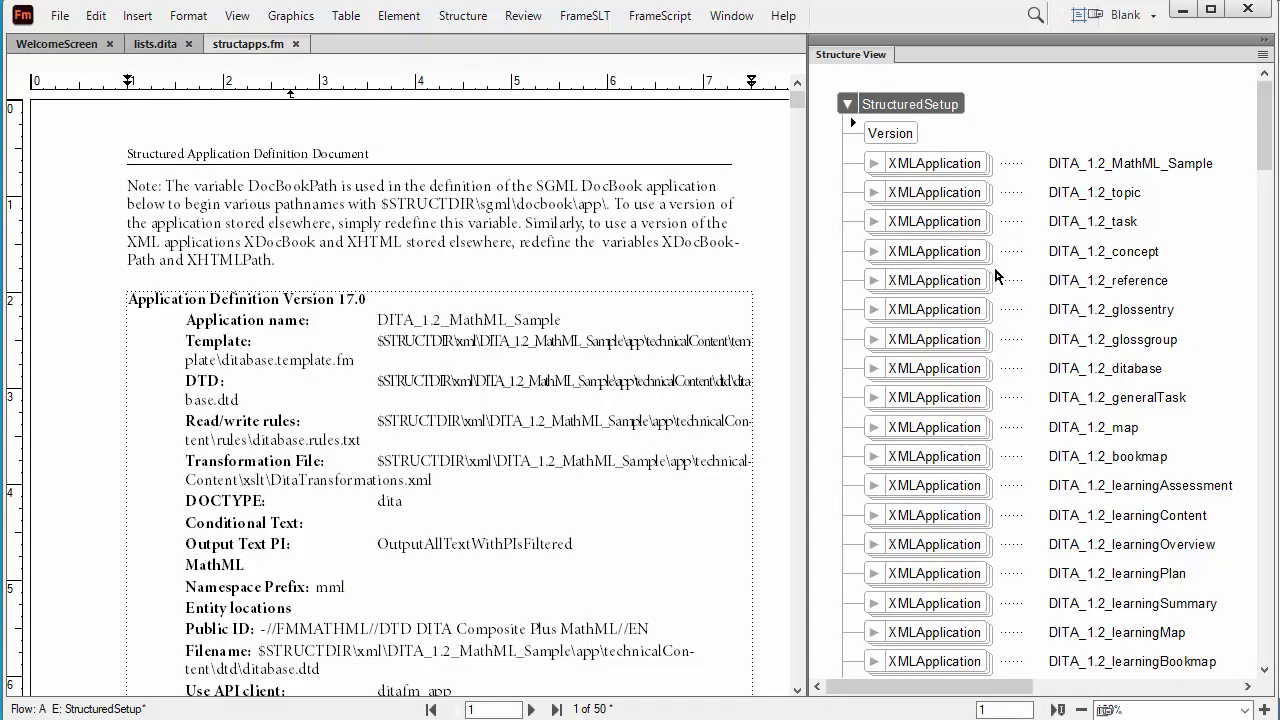
- Collapse DITA_1.3_task, examine the LwDITA_1.0_topic application definition, and close structapps.fm without saving
scroll(1062, 295, "down", 10)
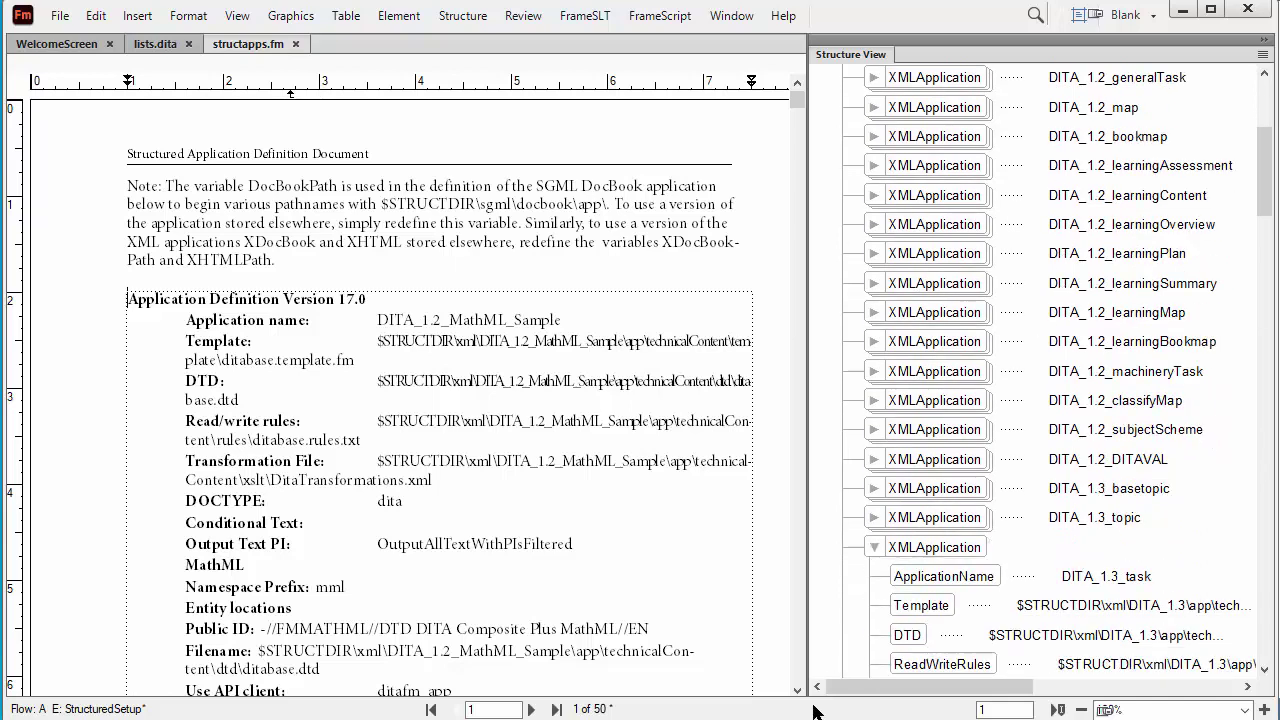
left_click(875, 548)
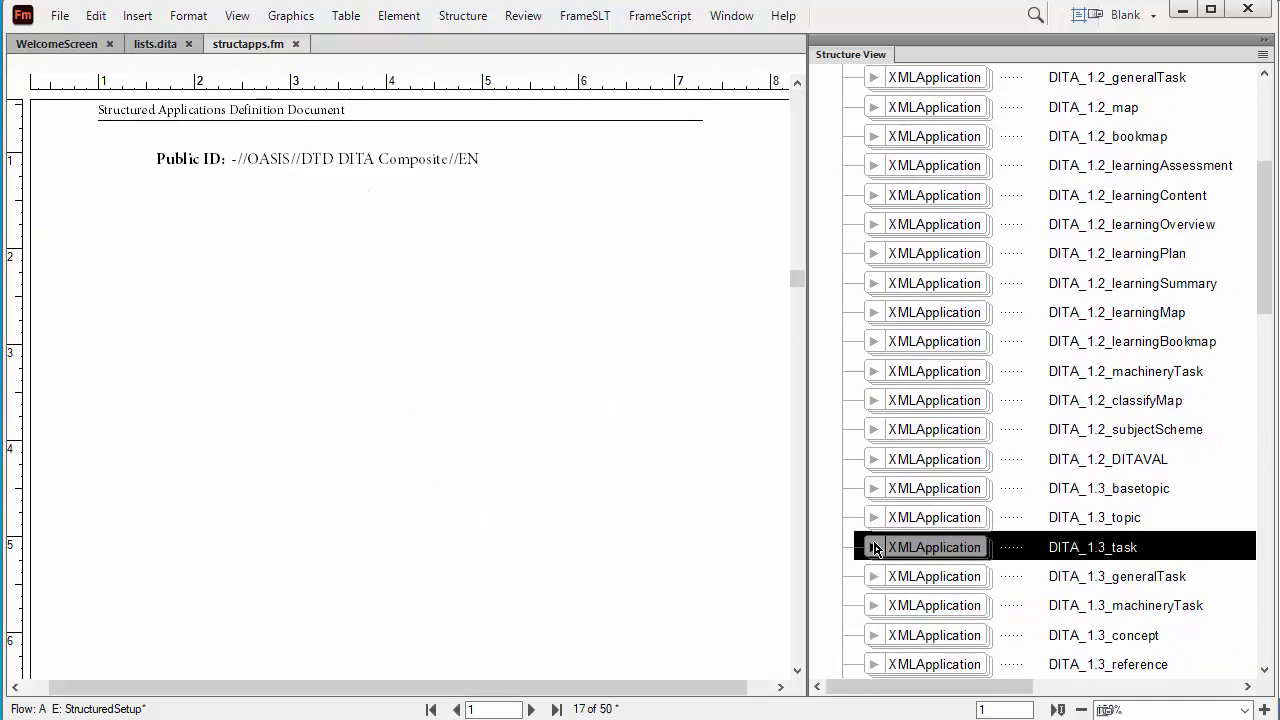
scroll(1100, 490, "down", 8)
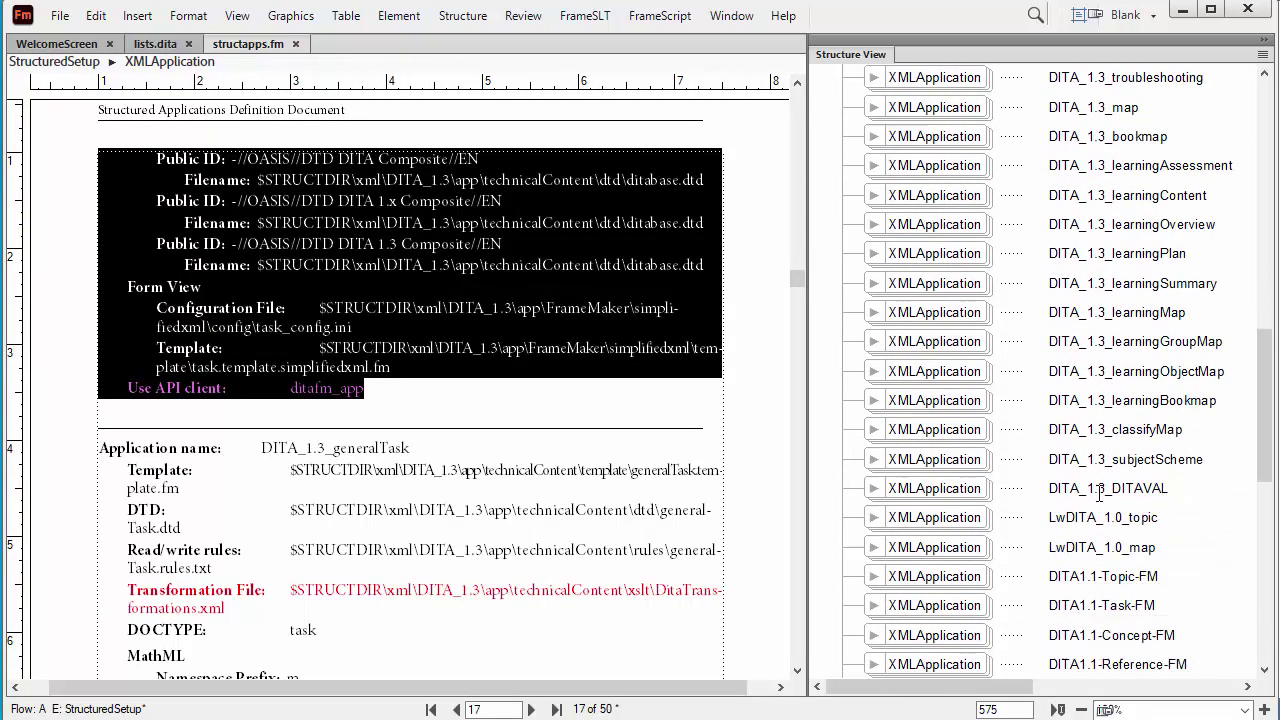
scroll(1100, 490, "down", 1)
left_click(977, 487)
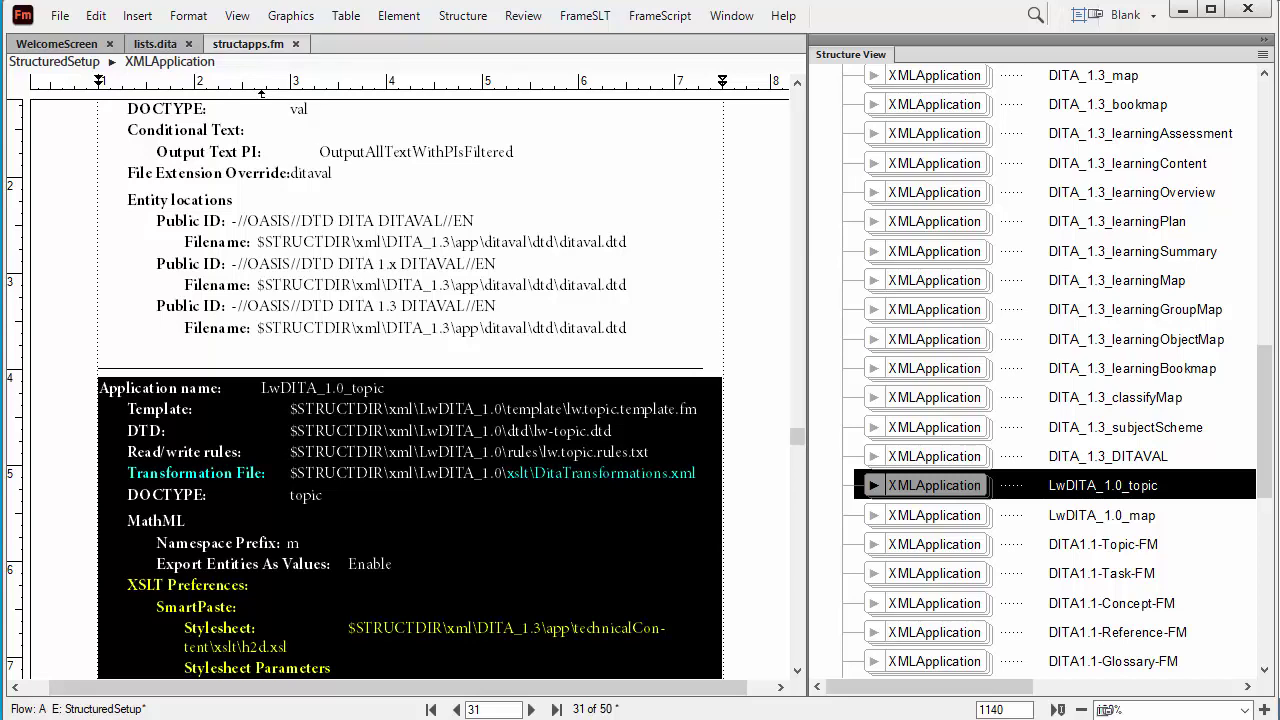
left_click(295, 44)
left_click(858, 443)
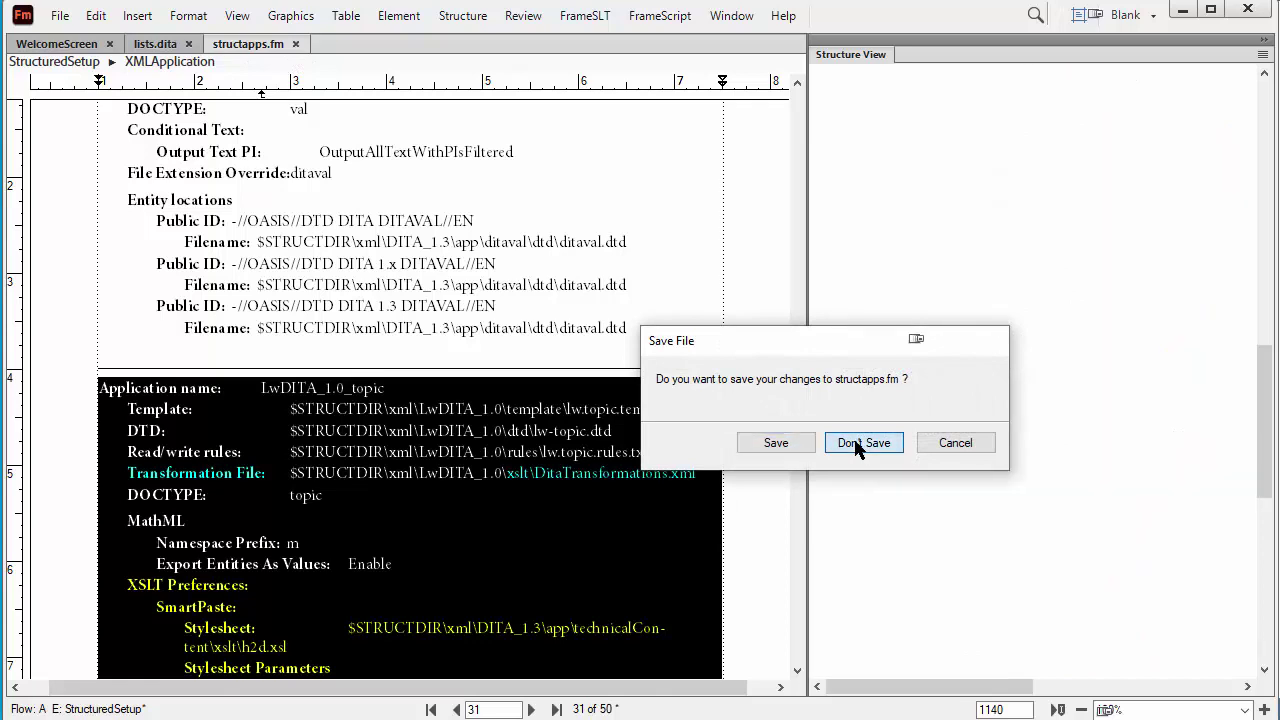
- Open the local, non-global application definitions file for editing
left_click(465, 16)
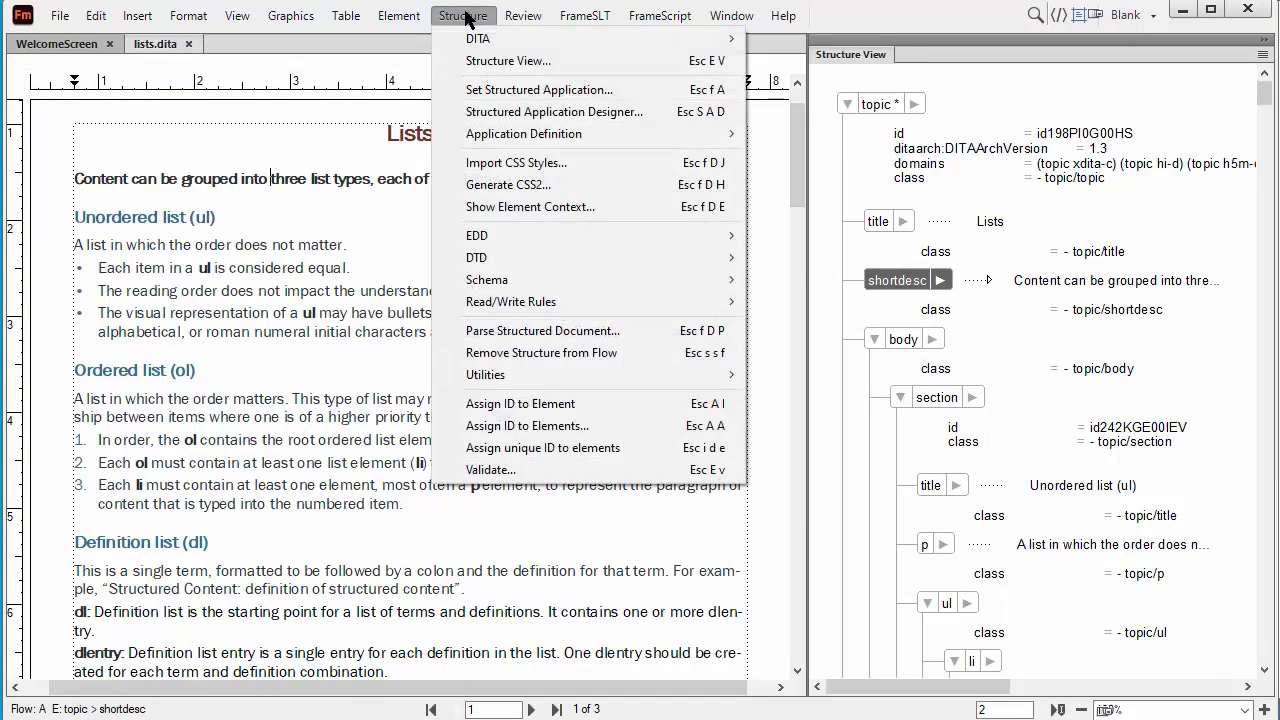
mouse_move(477, 136)
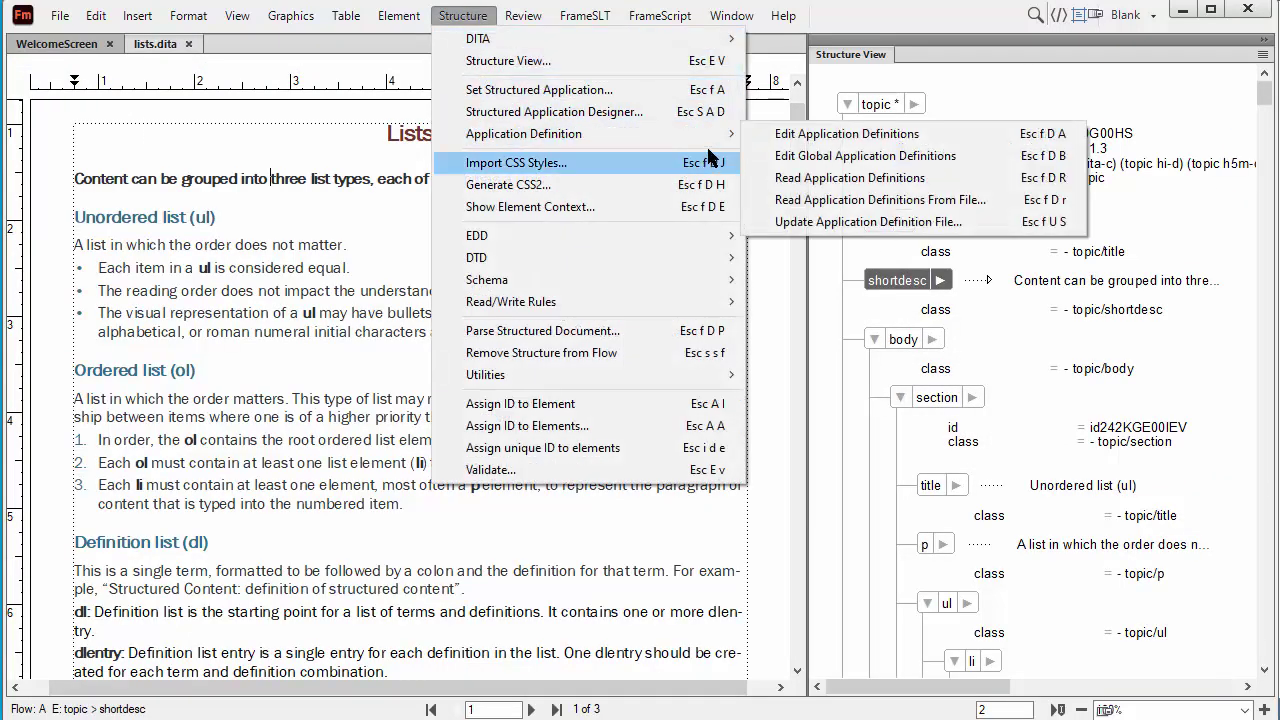
mouse_move(712, 140)
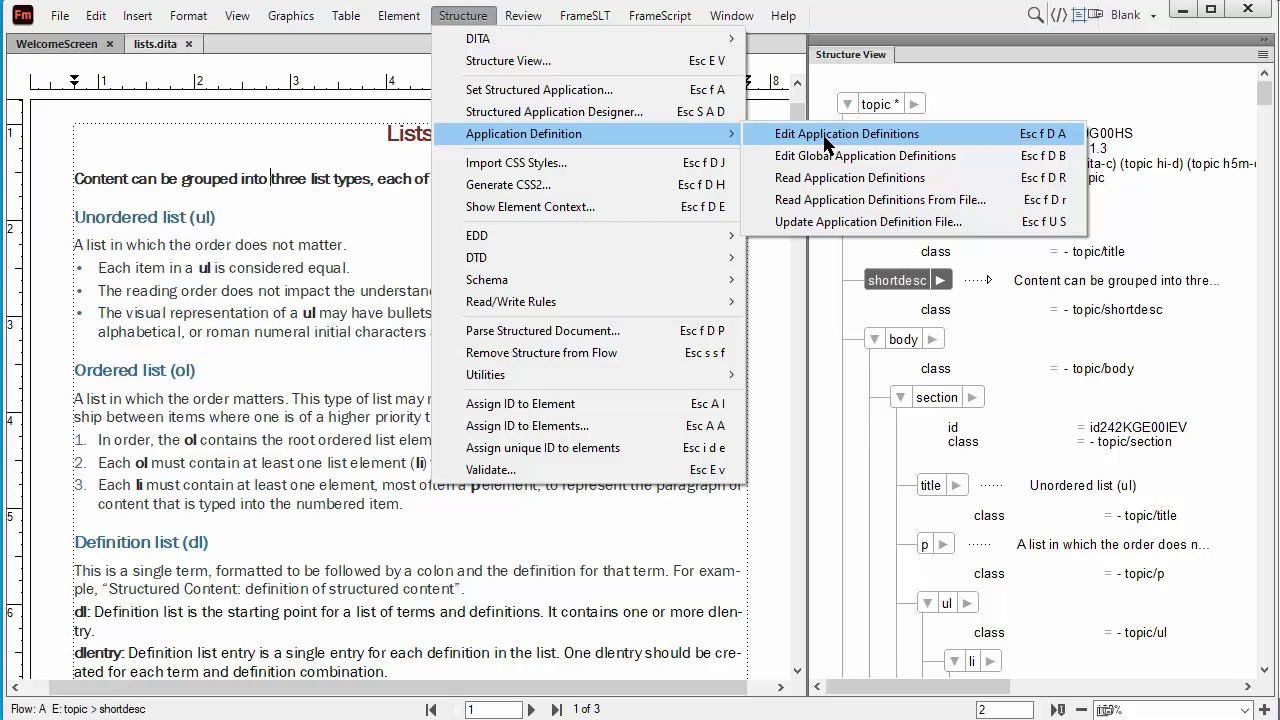
left_click(826, 143)
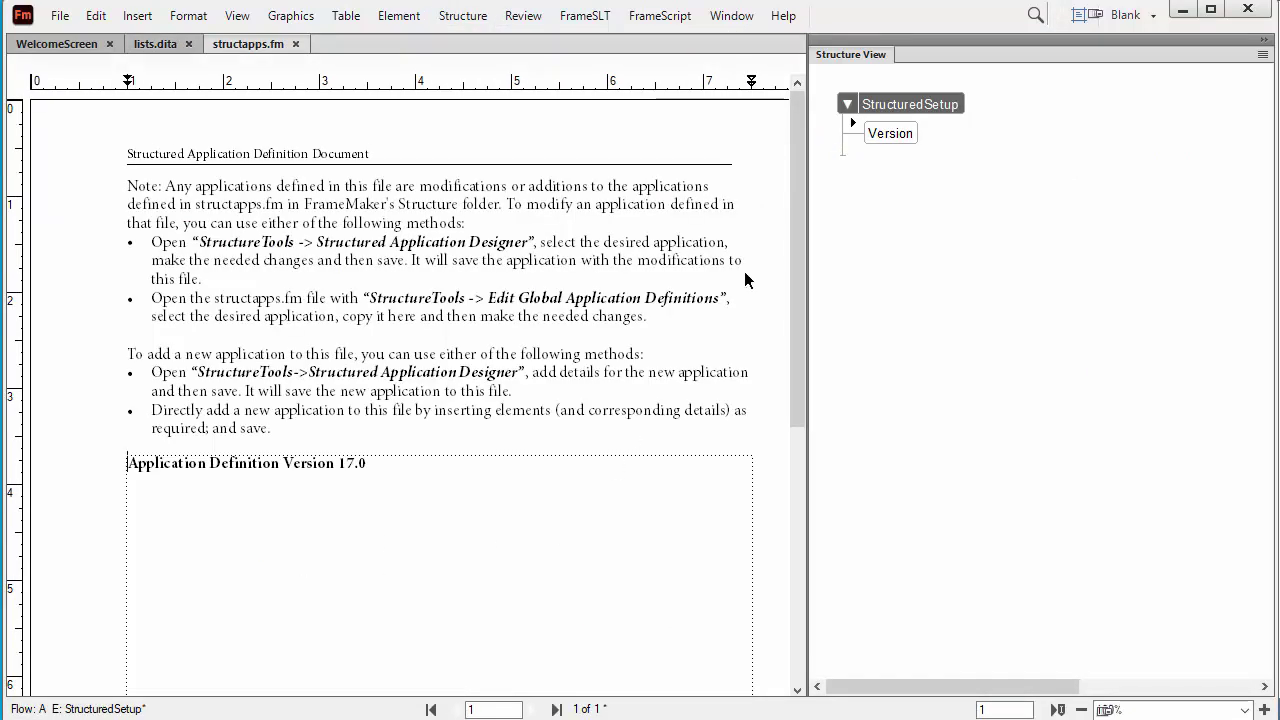
- Paste the LwDITA_1.0_topic XMLApplication definition after the Version element in the StructuredSetup structure
left_click(840, 142)
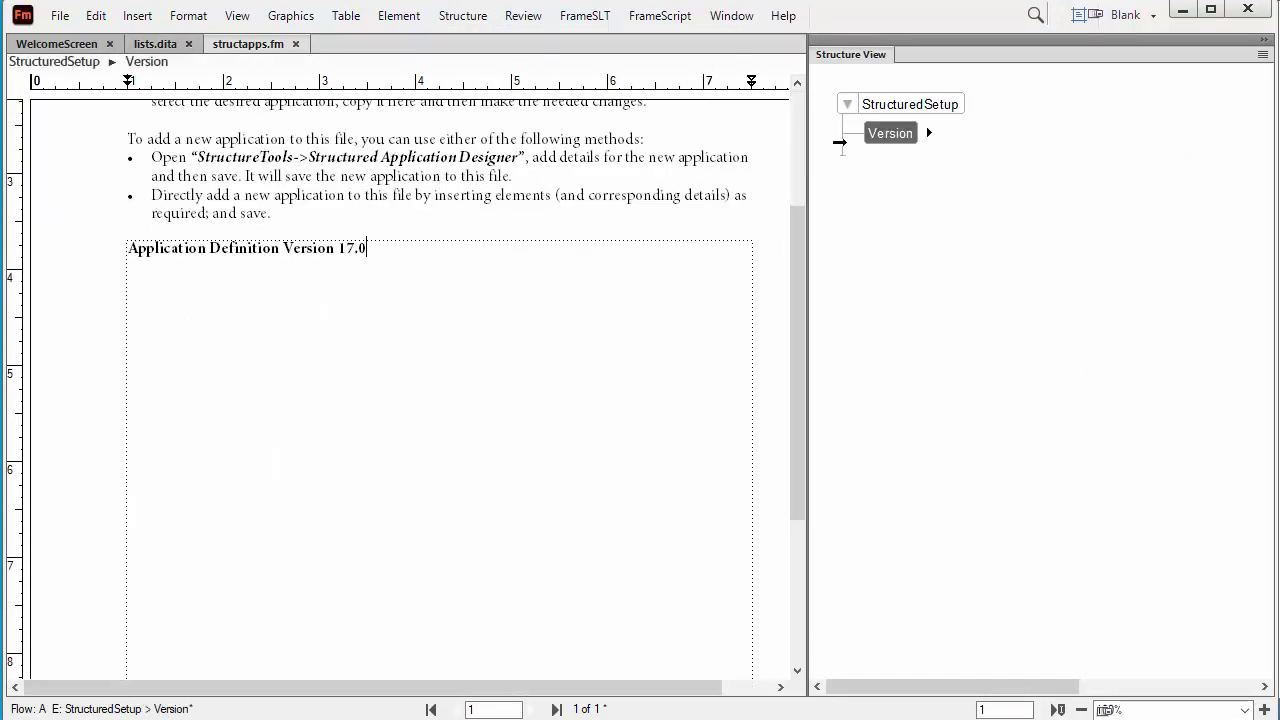
left_click(843, 145)
left_click(946, 153)
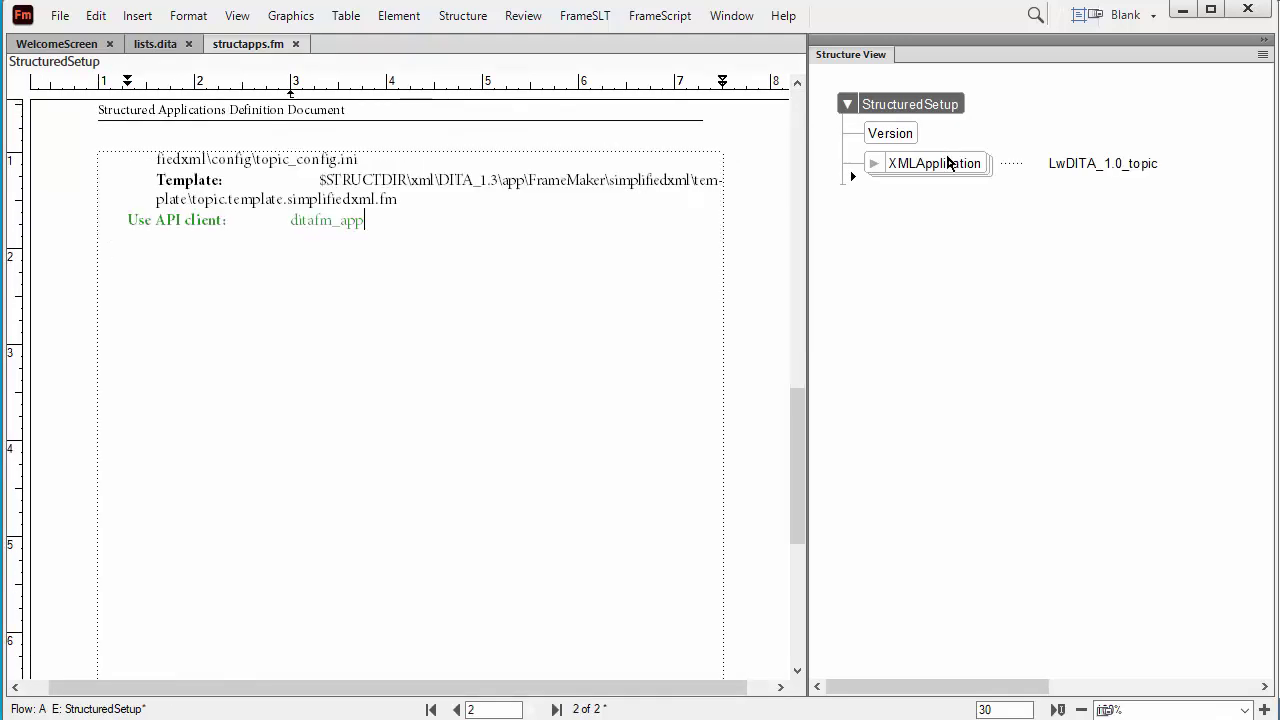
left_click_drag(803, 500, 803, 313)
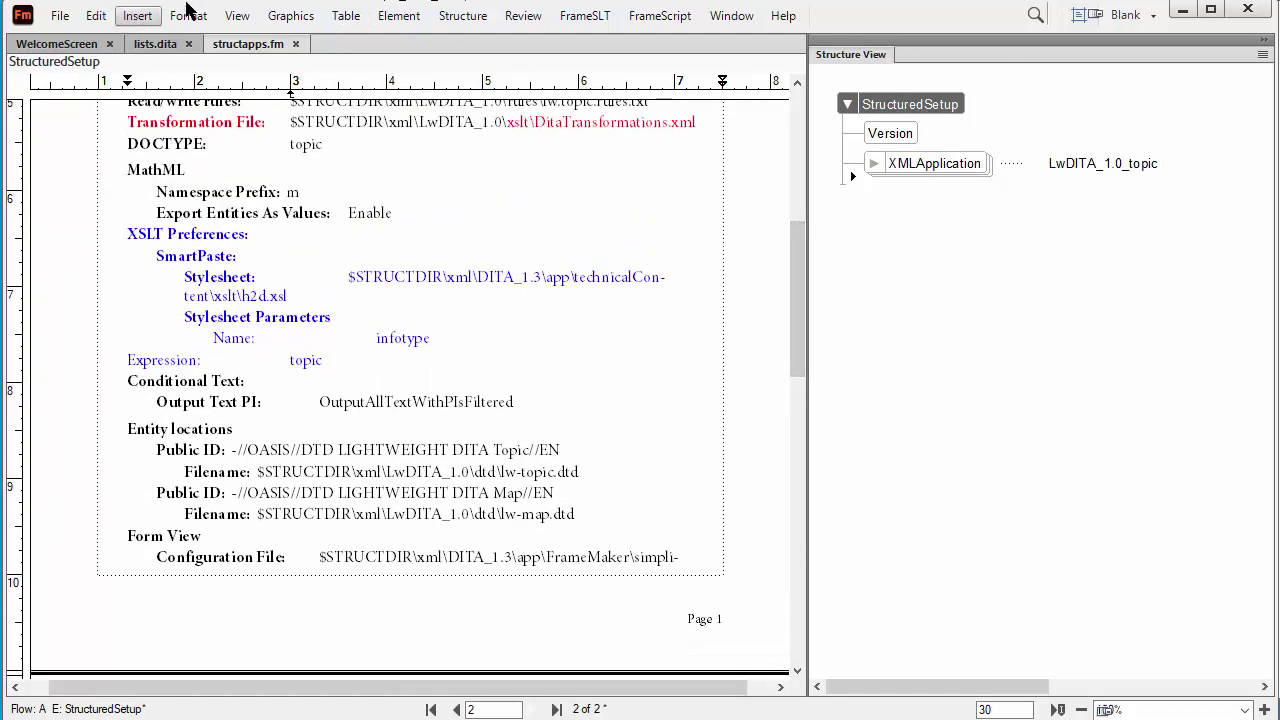
- Show the Element Catalog beside the document structure and narrow it so the structure tree stays uncovered
left_click(237, 16)
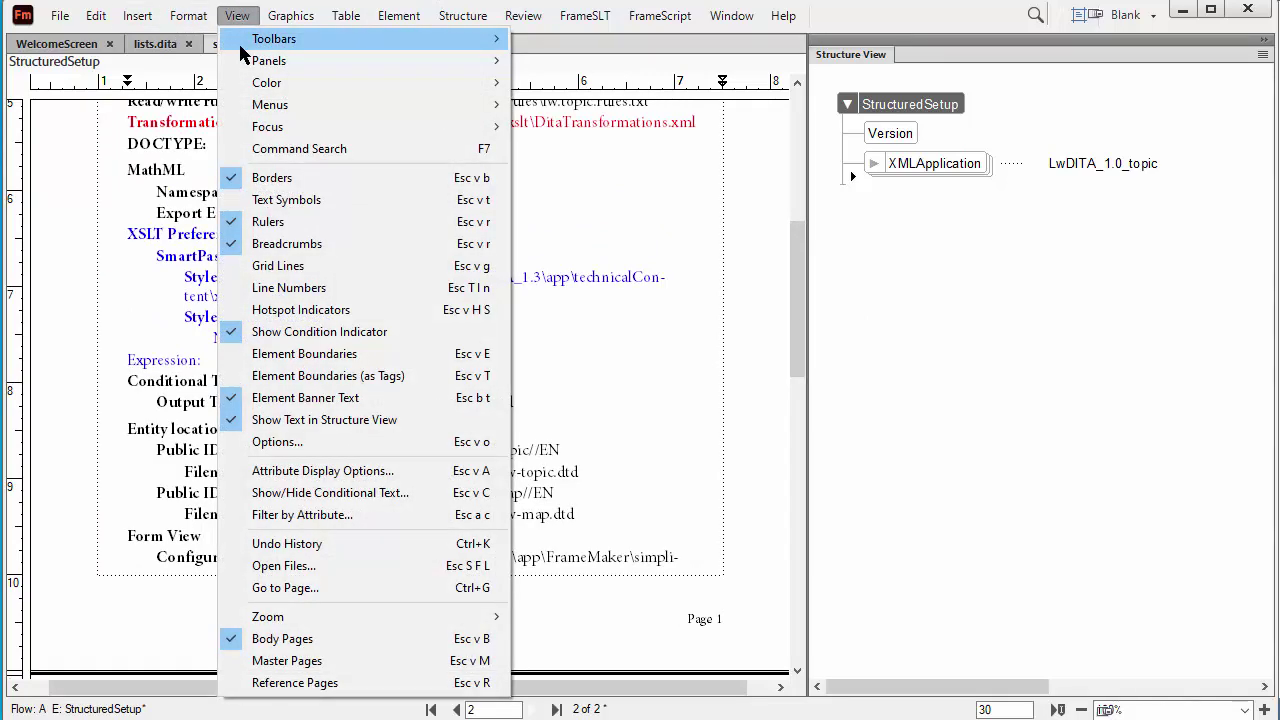
mouse_move(262, 61)
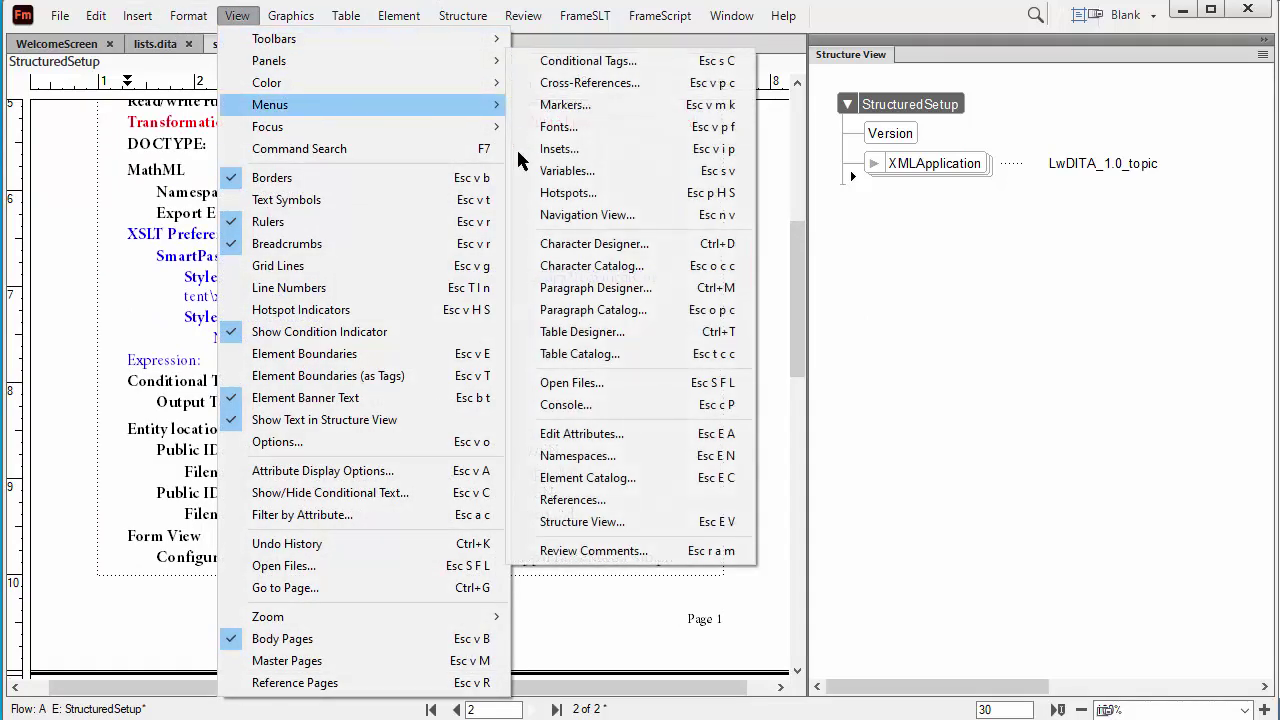
left_click(628, 485)
left_click_drag(826, 54, 651, 56)
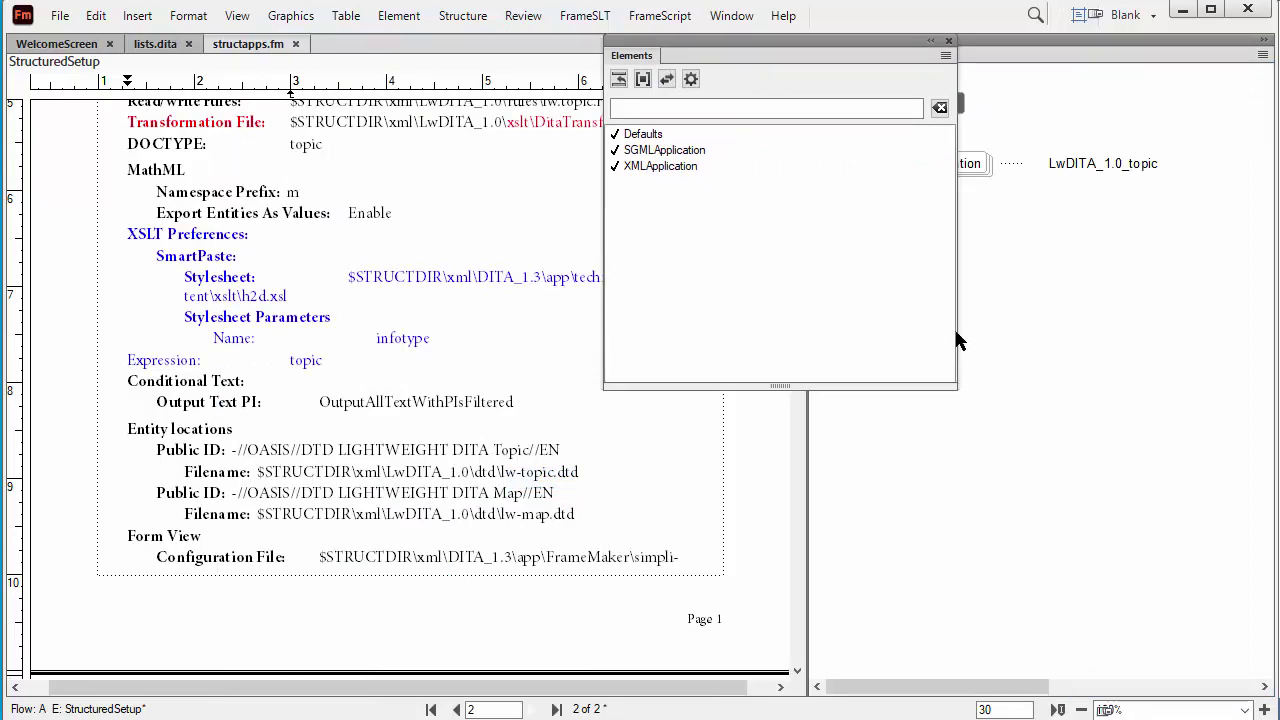
left_click_drag(957, 326, 801, 312)
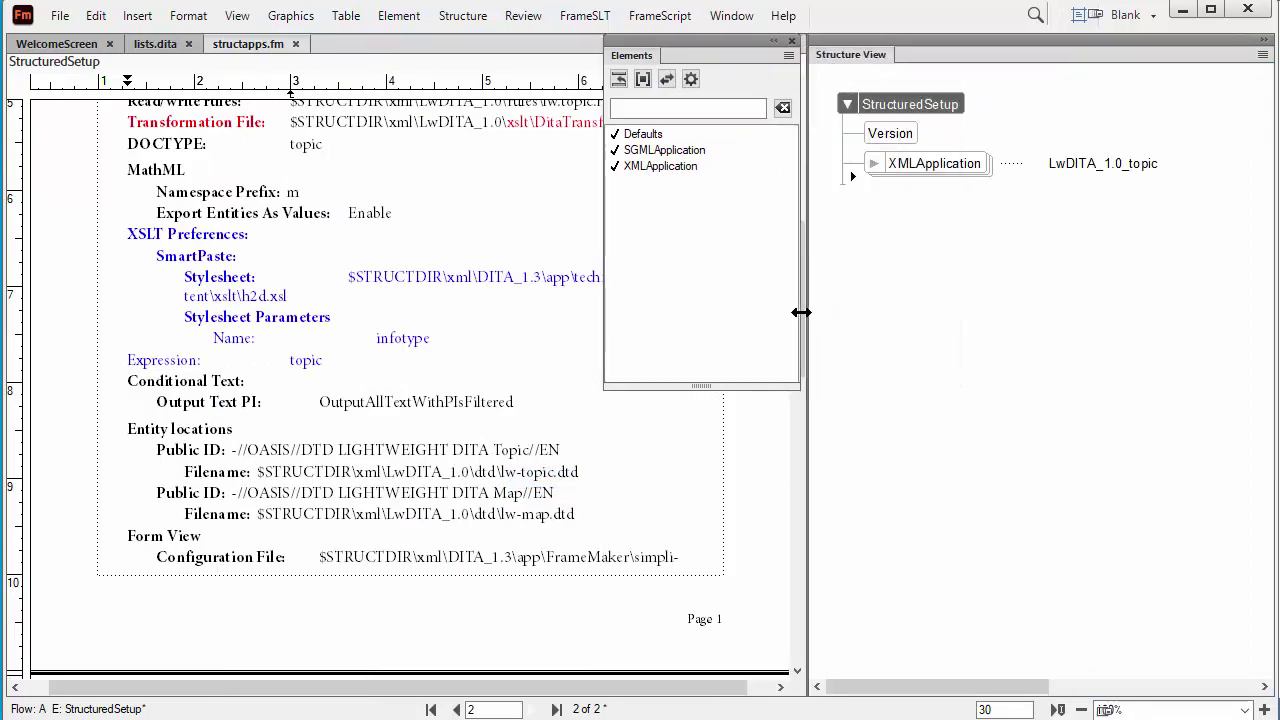
- Expand the XMLApplication definition and insert a PreProcessing element containing a Stylesheet element at the end of XSLTPreferences
left_click(875, 165)
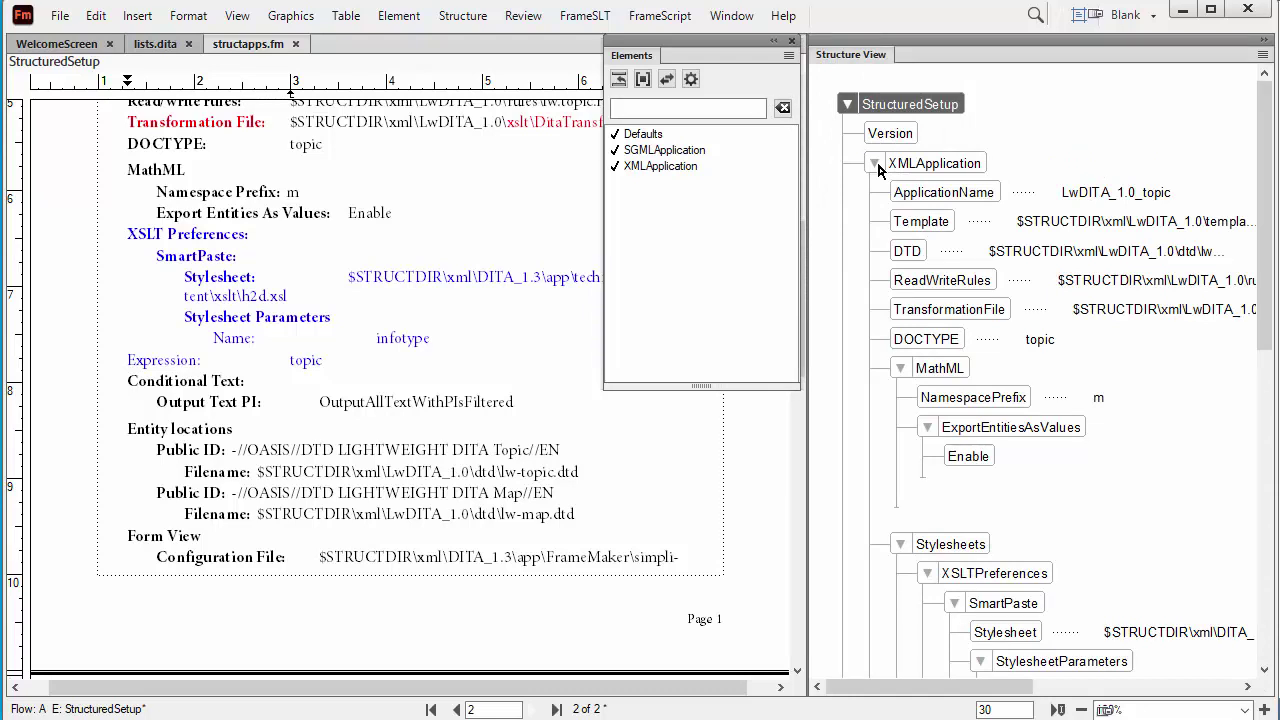
scroll(404, 592, "up", 4)
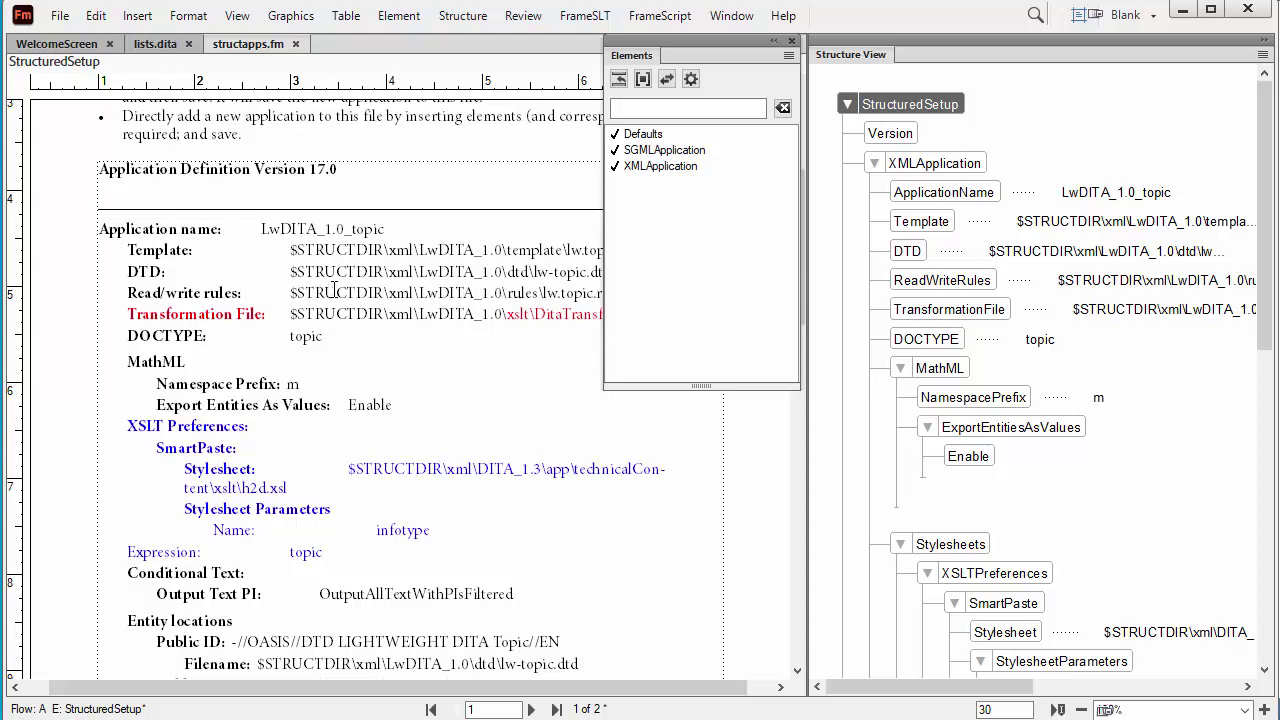
scroll(334, 290, "down", 1)
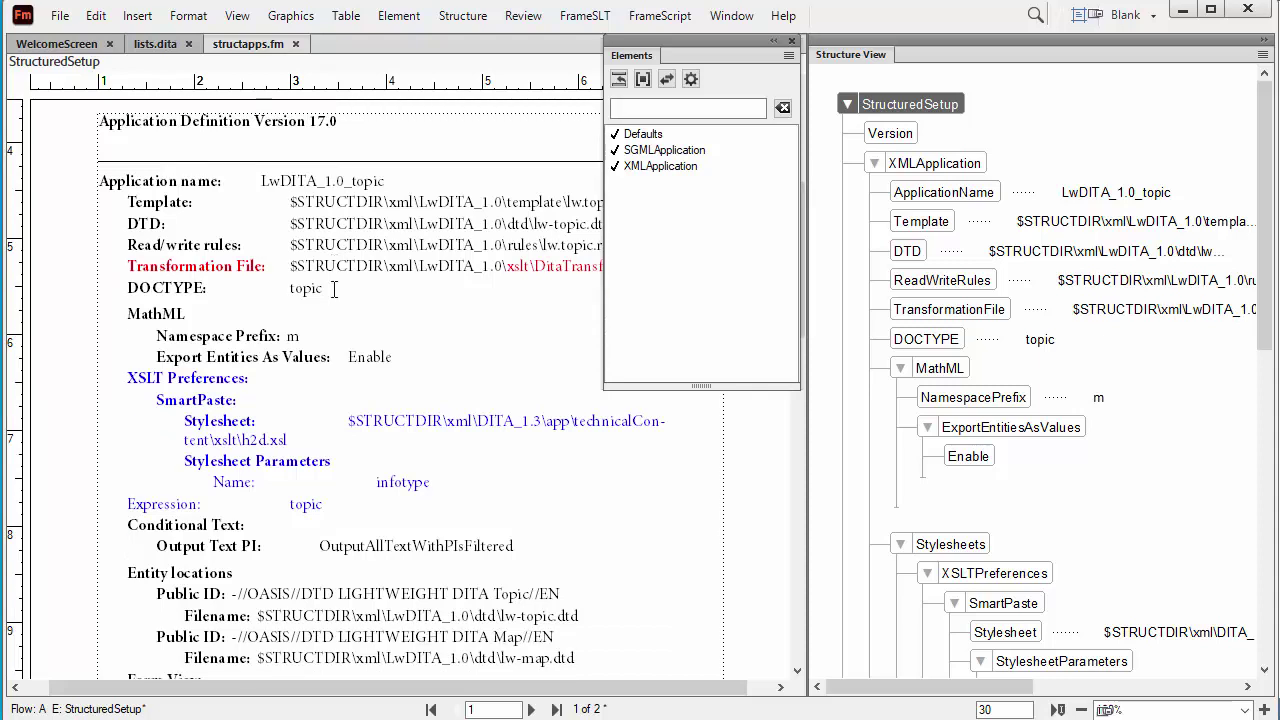
scroll(367, 210, "down", 2)
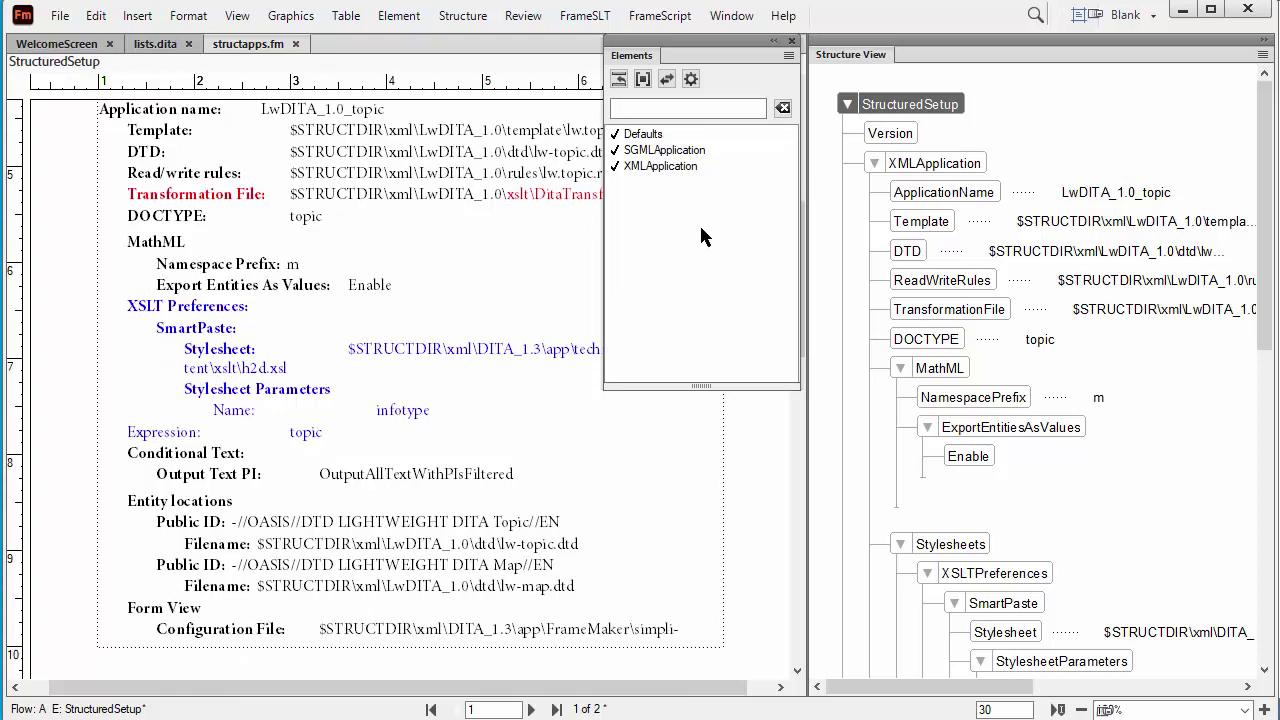
scroll(985, 388, "down", 4)
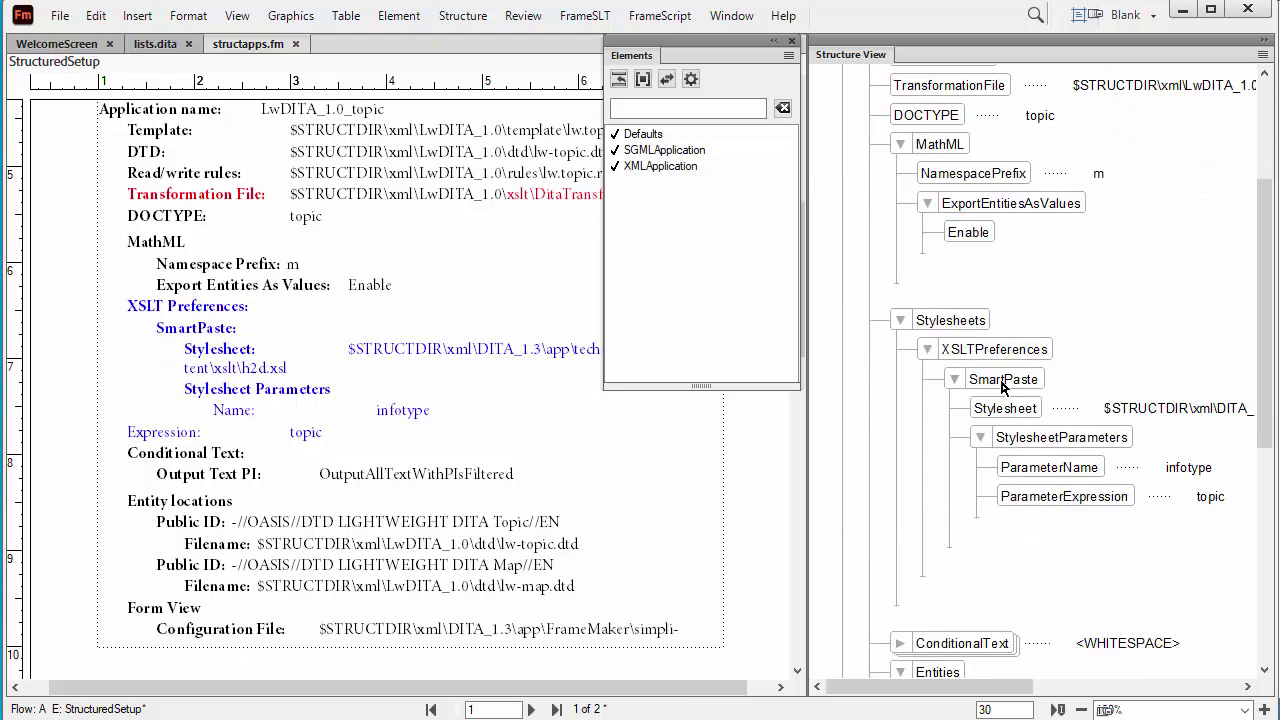
left_click(918, 566)
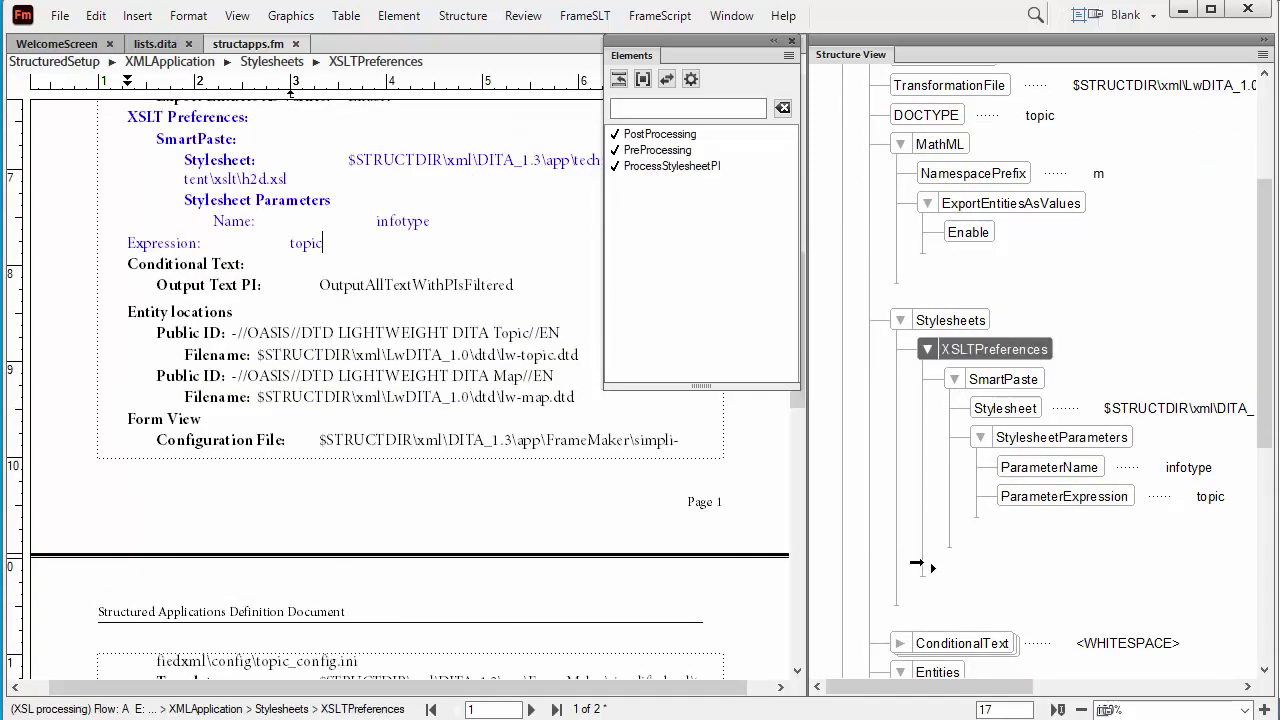
double_click(660, 150)
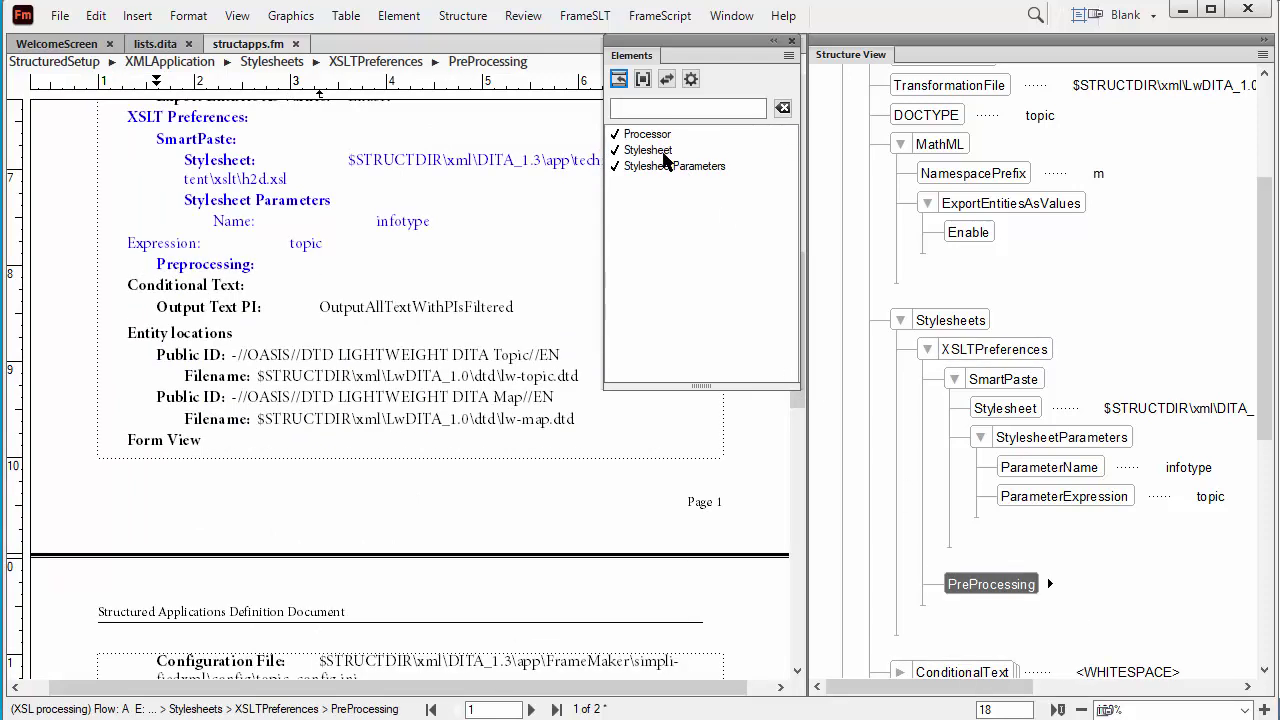
double_click(664, 151)
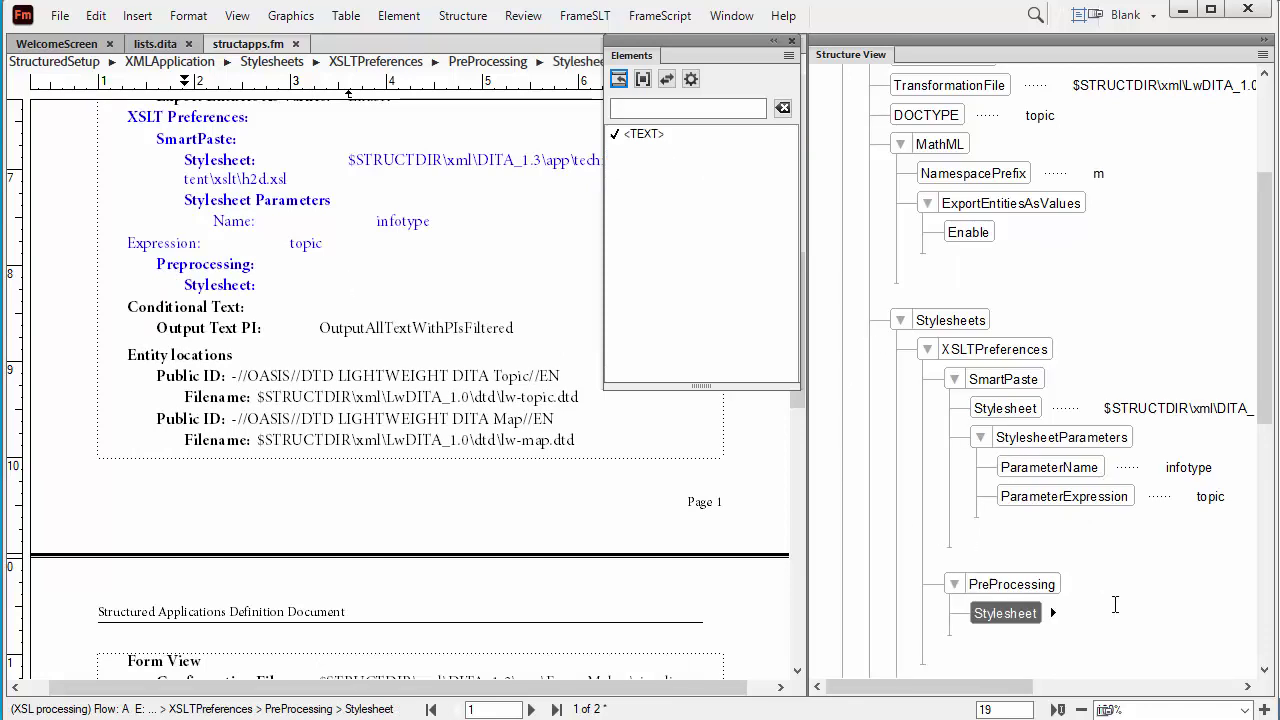
- Insert the FM User Directory variable as the start of the PreProcessing stylesheet path and place the cursor after it
left_click(146, 20)
left_click(166, 279)
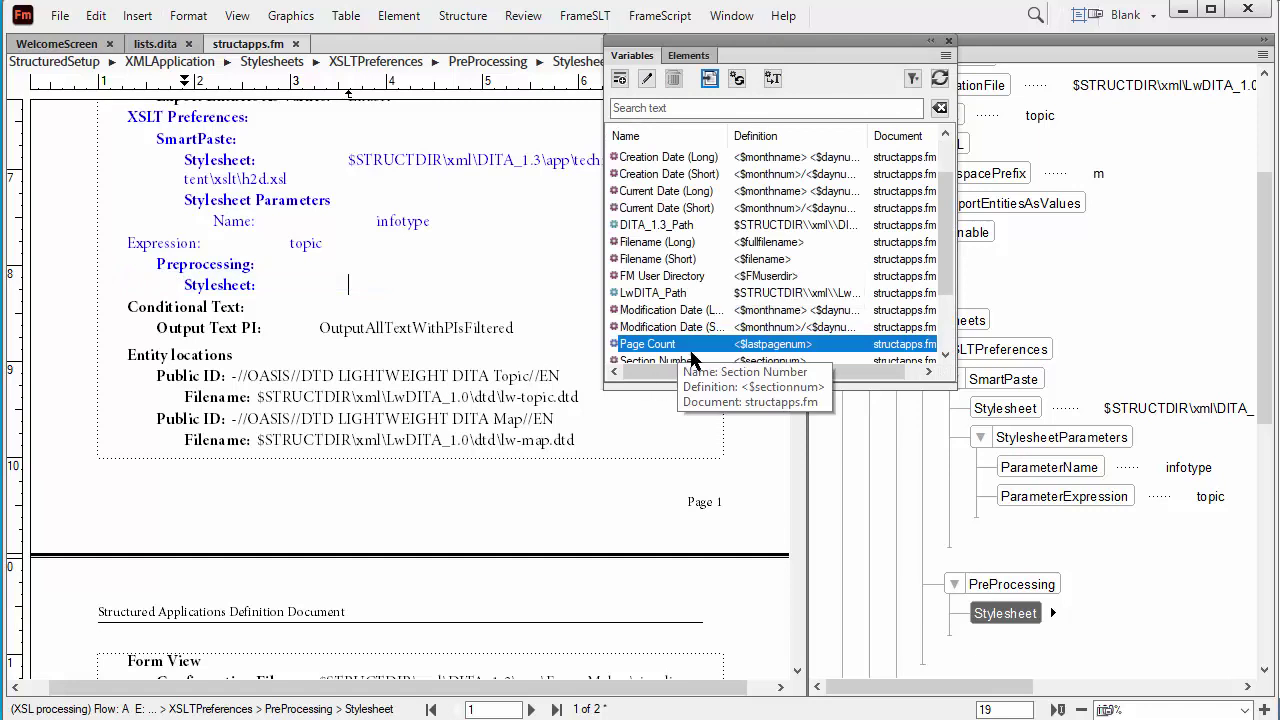
scroll(776, 245, "down", 1)
scroll(776, 245, "down", 1)
scroll(774, 250, "up", 2)
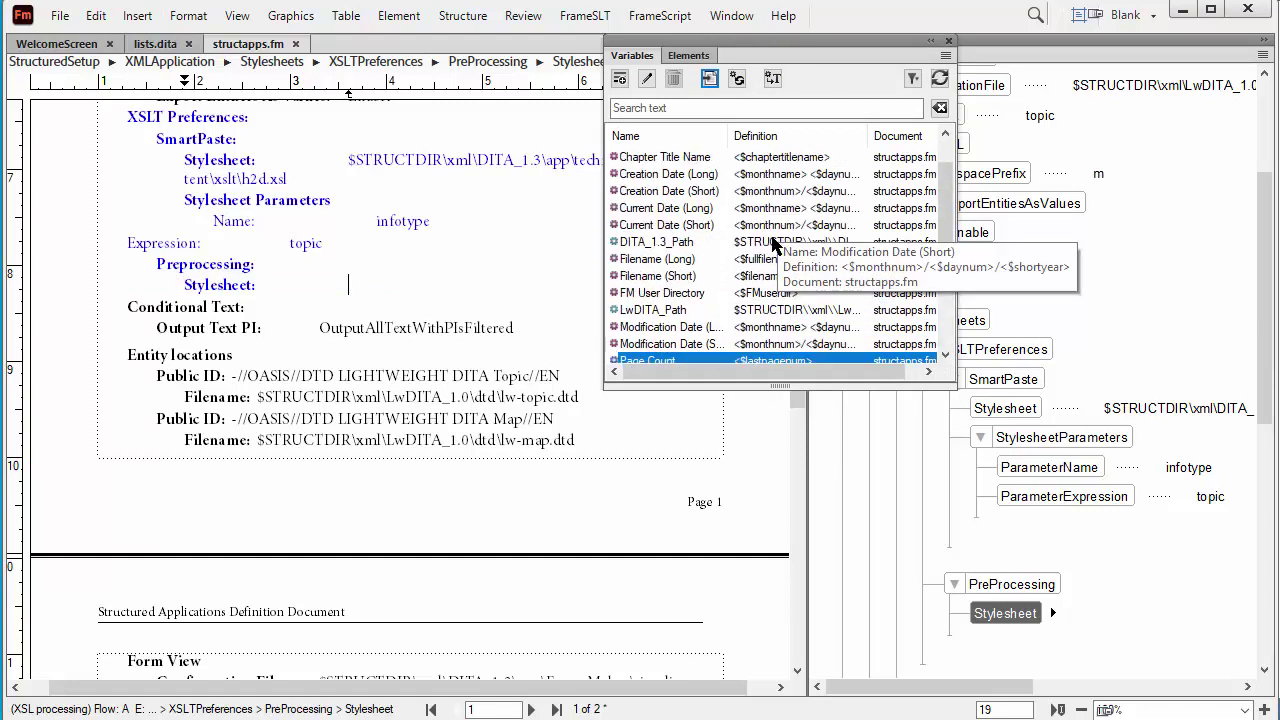
scroll(764, 268, "up", 1)
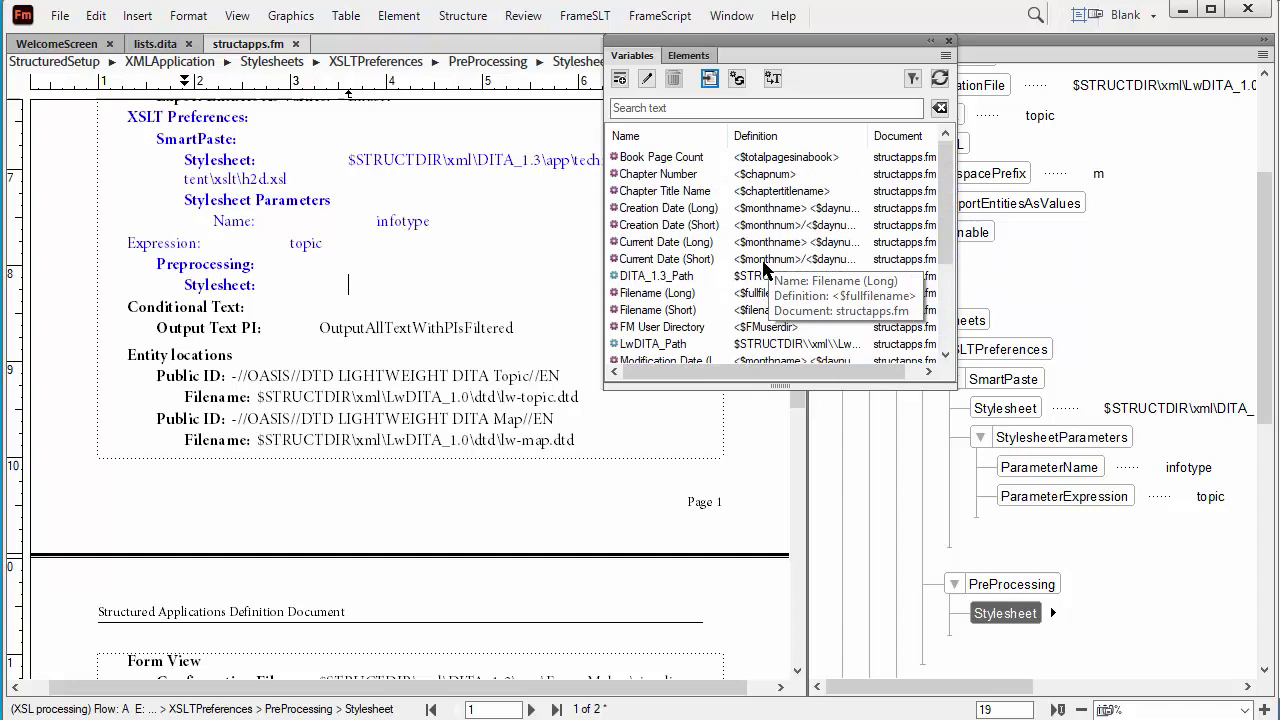
left_click(700, 327)
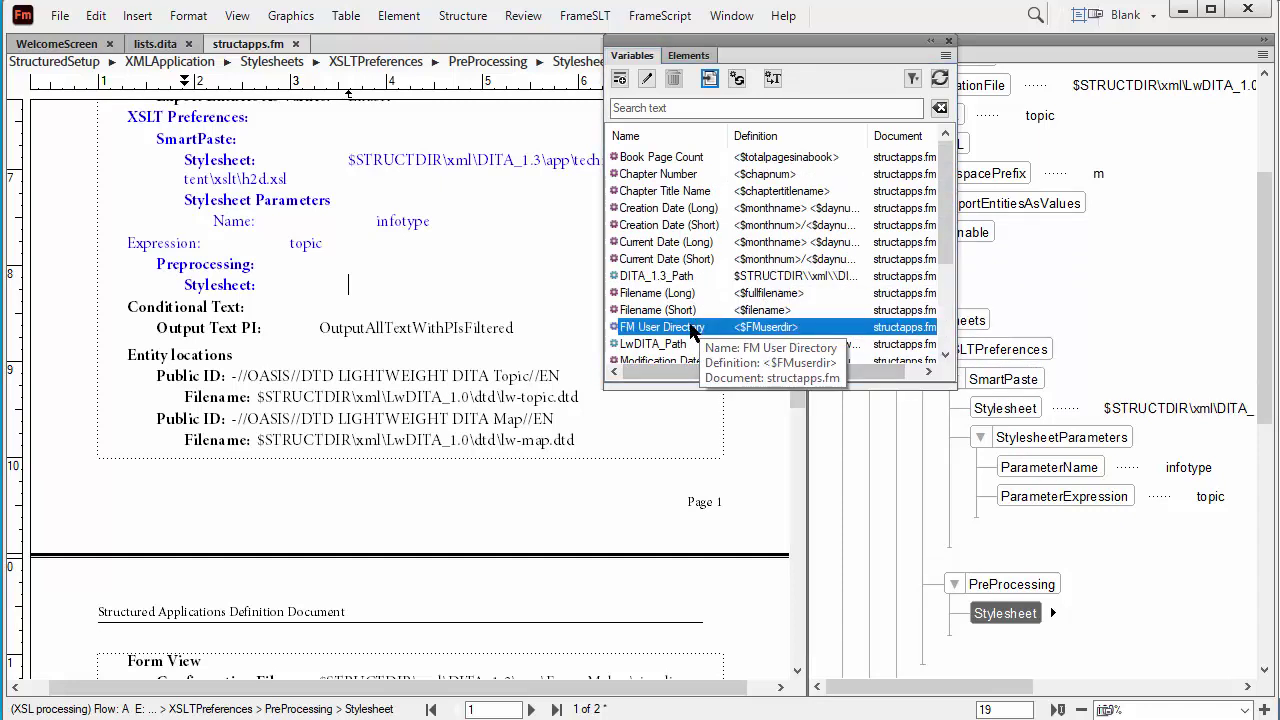
double_click(740, 327)
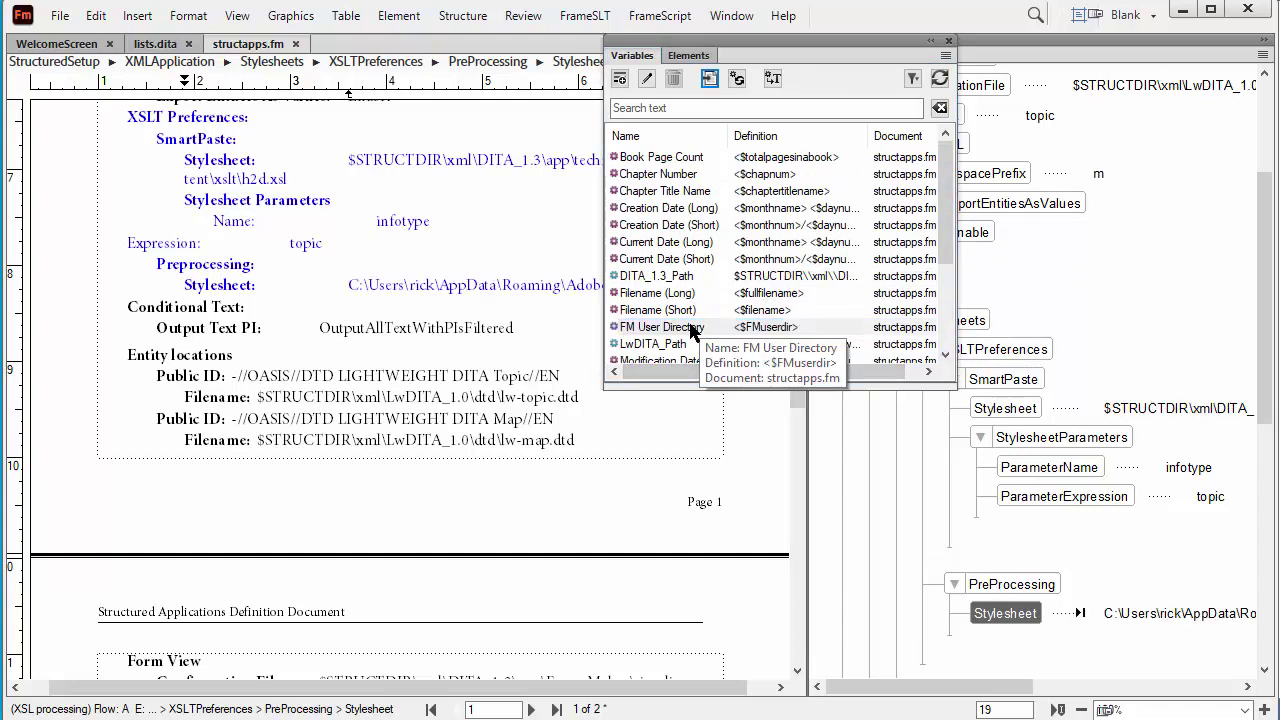
left_click(948, 41)
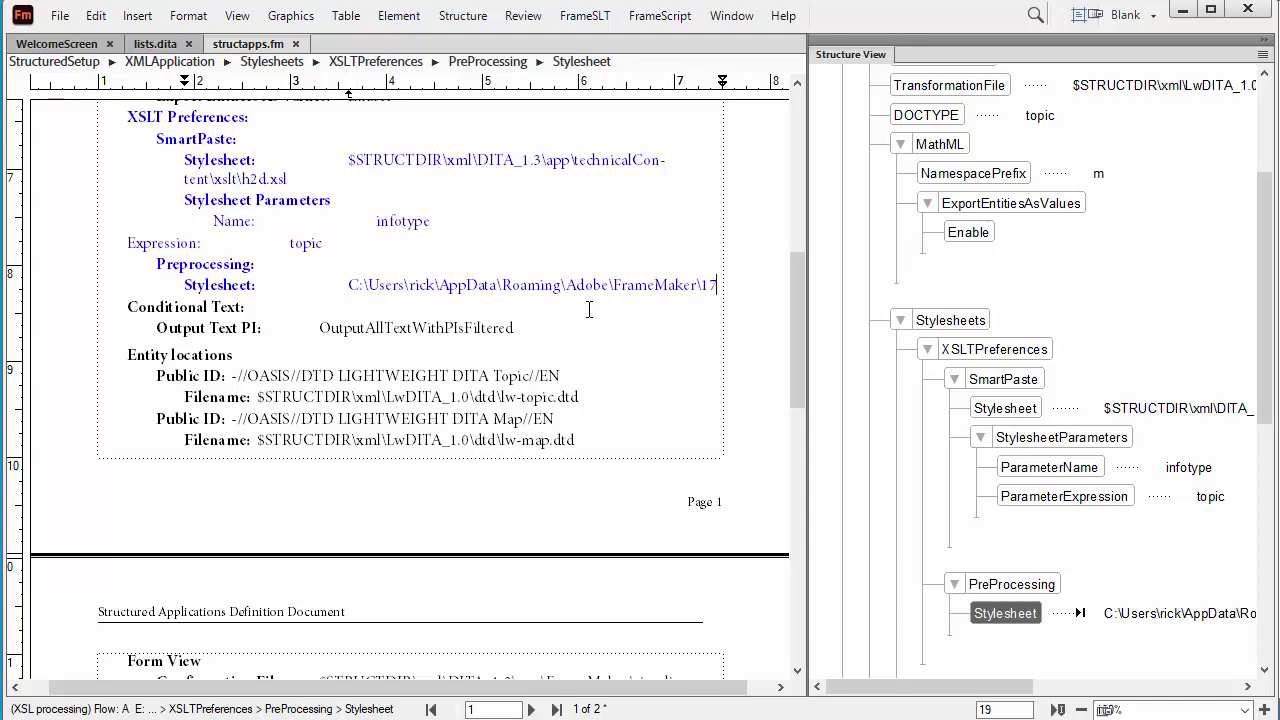
left_click(594, 286)
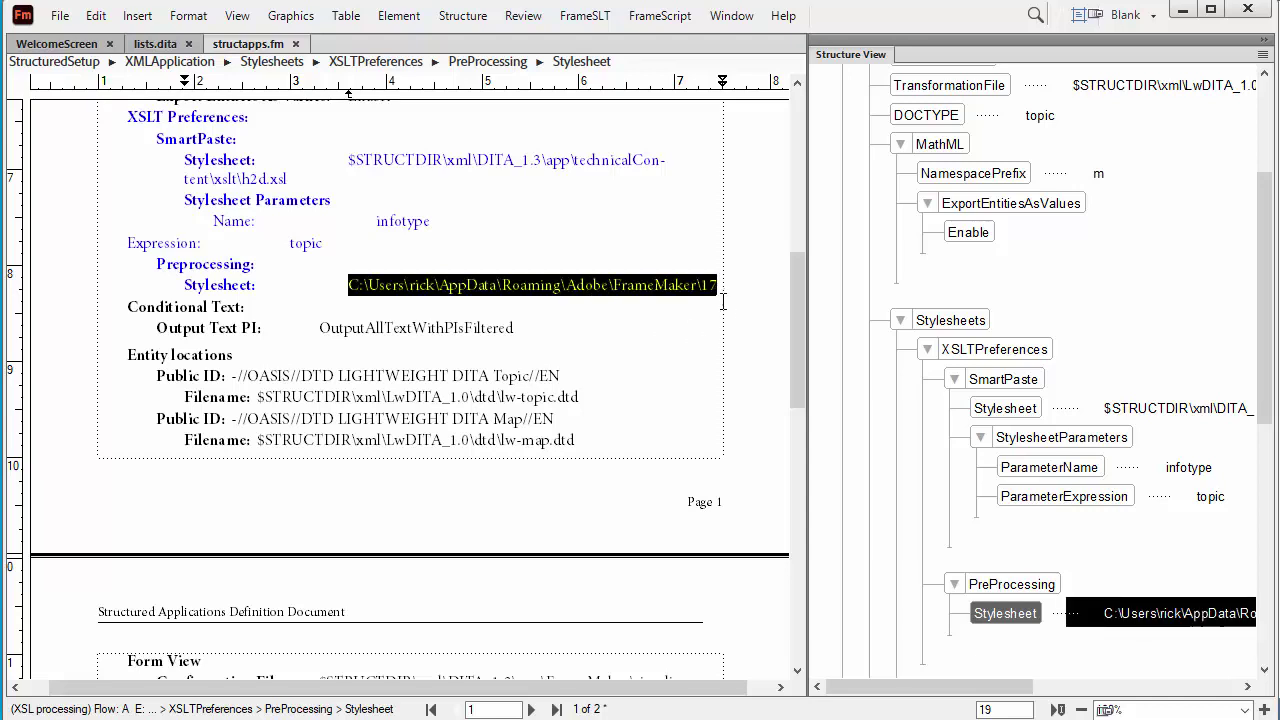
left_click(720, 287)
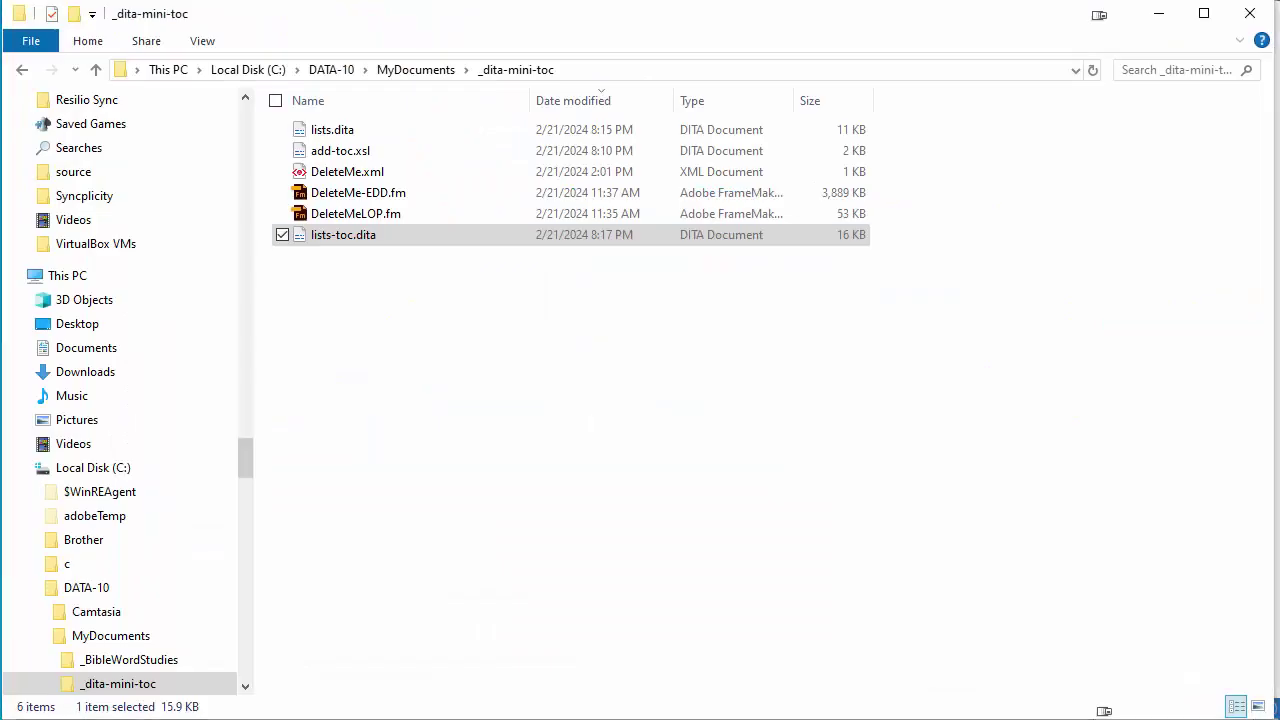
- Switch to File Explorer and open the FrameMaker 17 user folder under %appdata%, inside Adobe\FrameMaker
left_click(605, 66)
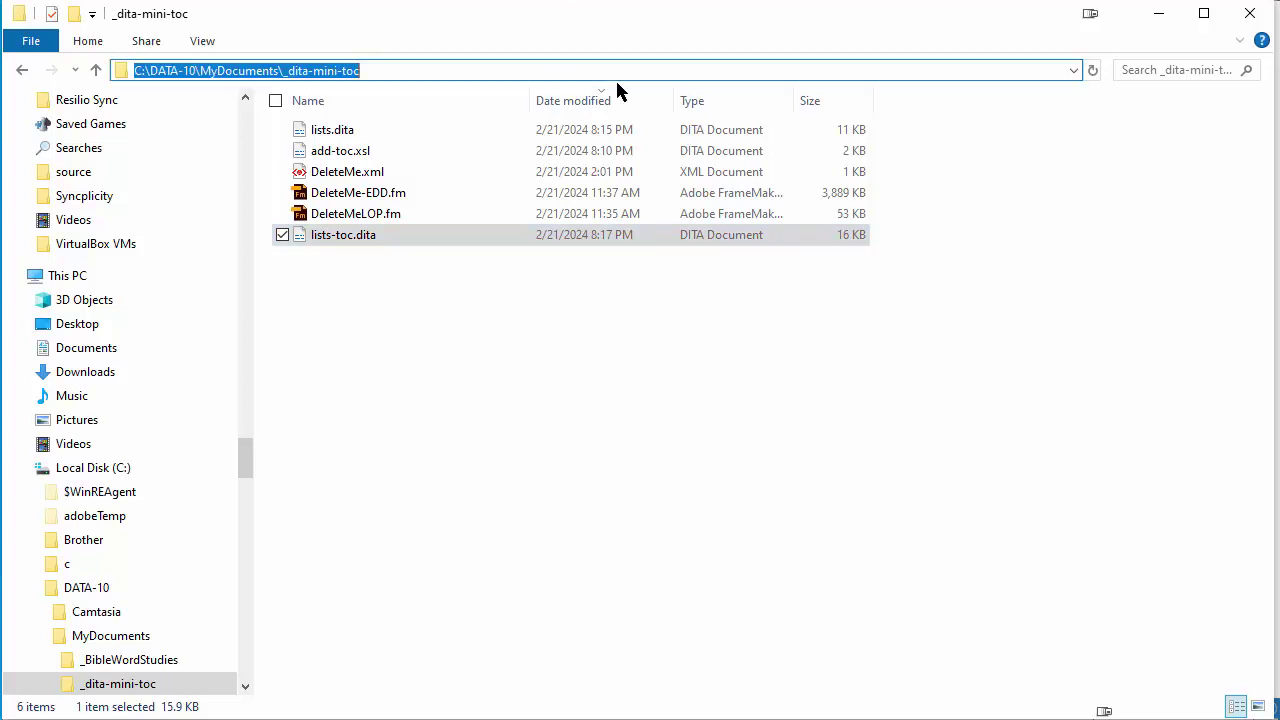
type("%appdata")
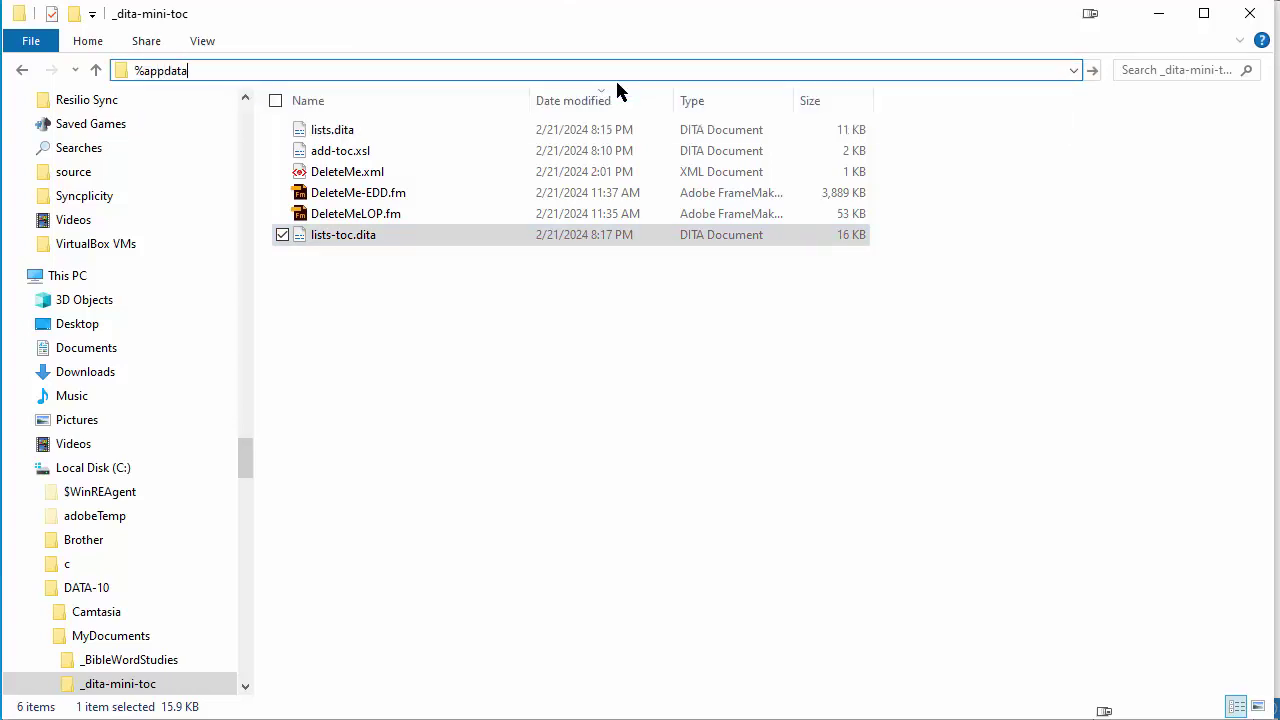
type("%")
key("Return")
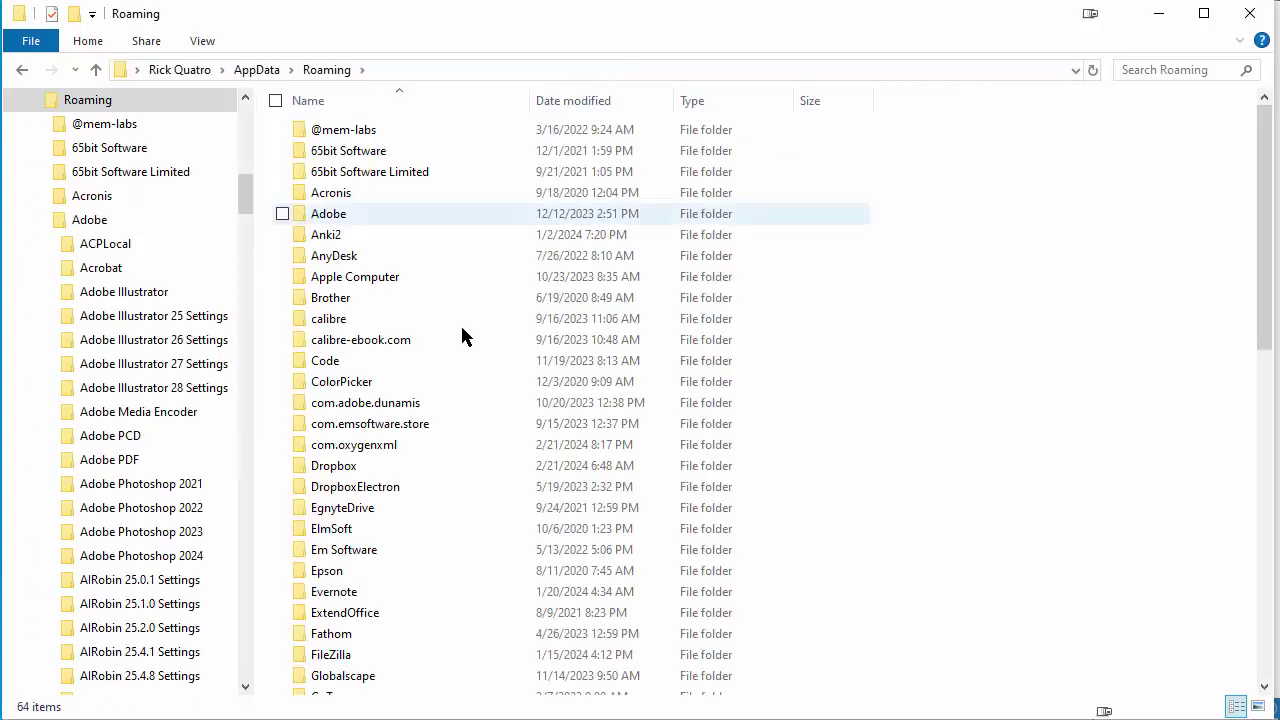
left_click(313, 218)
double_click(313, 218)
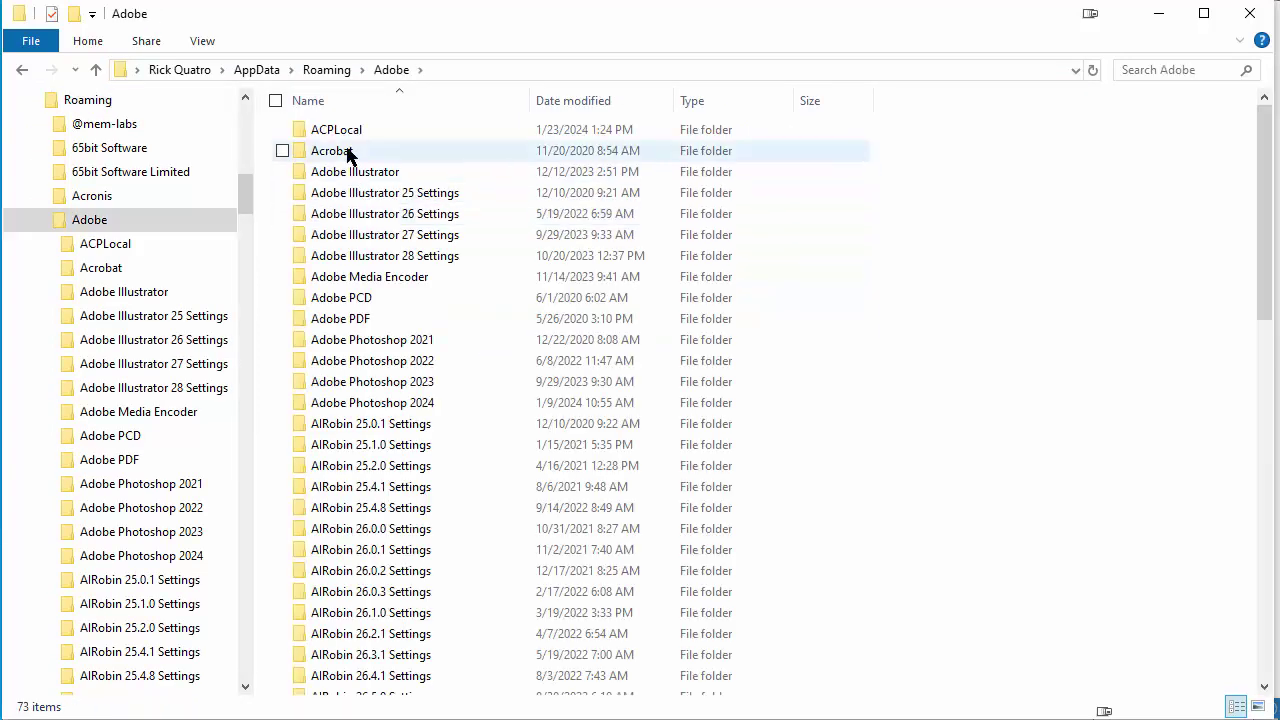
scroll(400, 452, "down", 8)
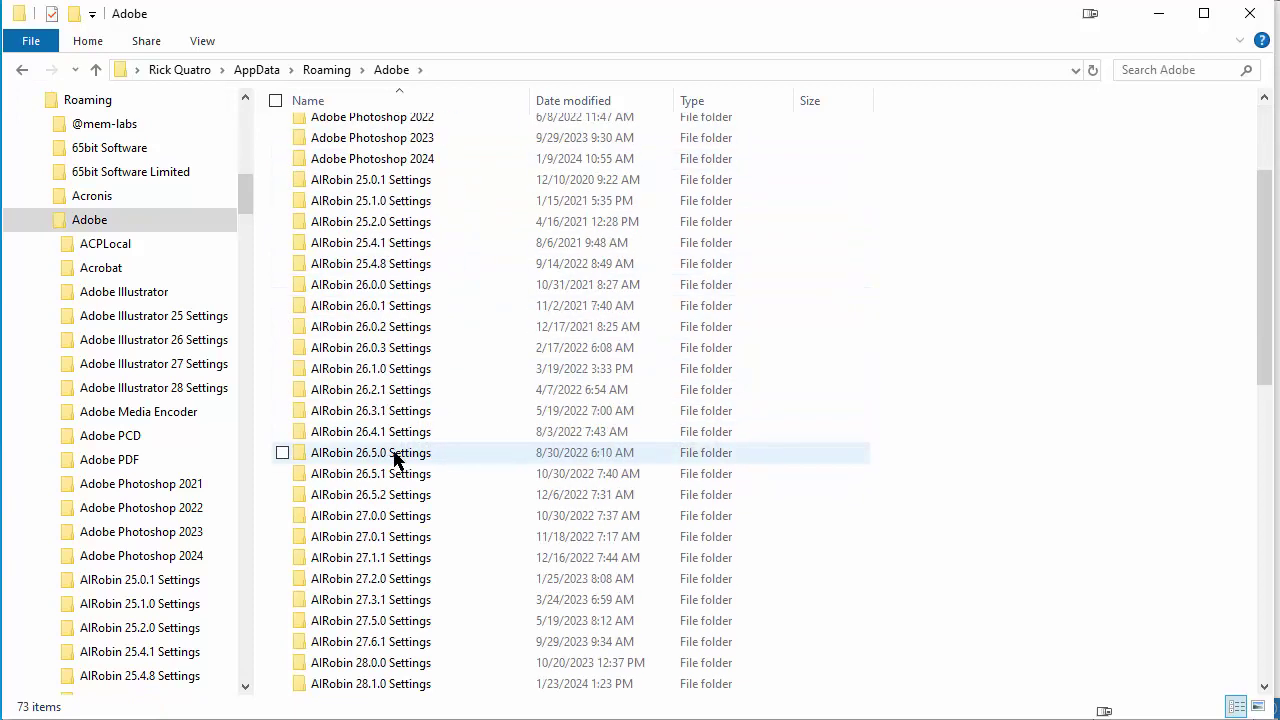
scroll(395, 458, "down", 3)
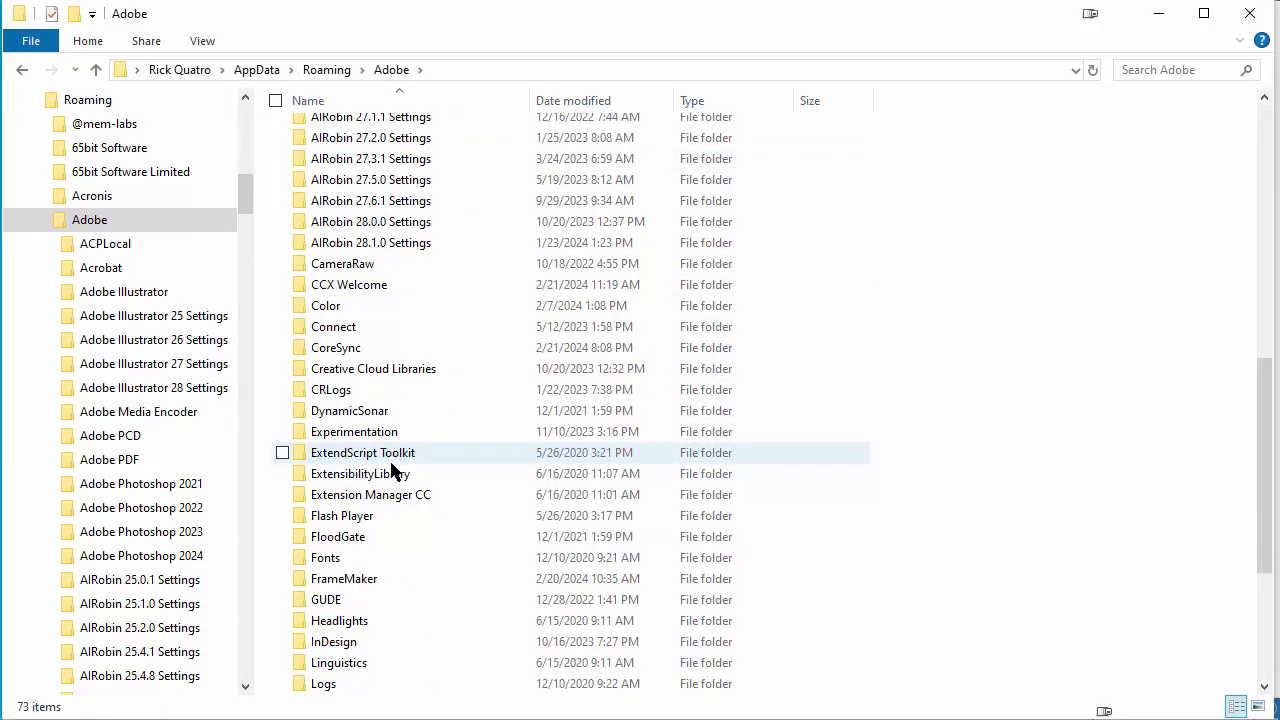
left_click(375, 584)
double_click(375, 584)
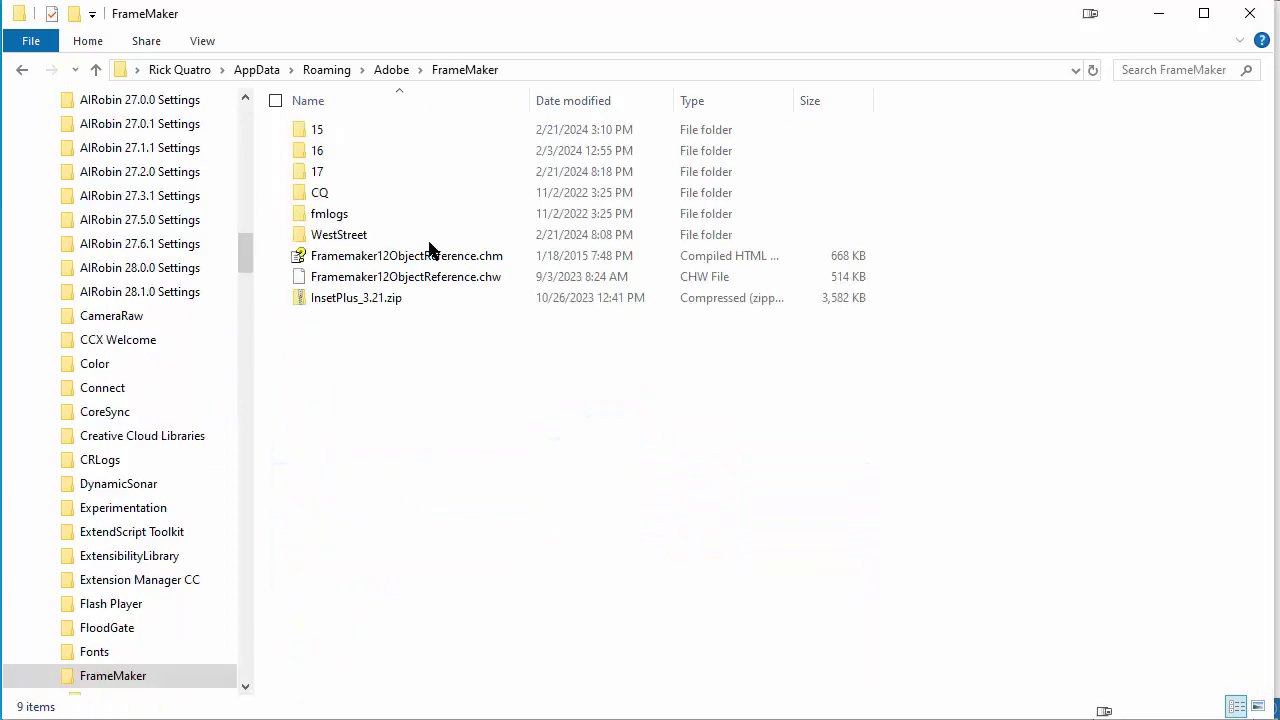
double_click(334, 178)
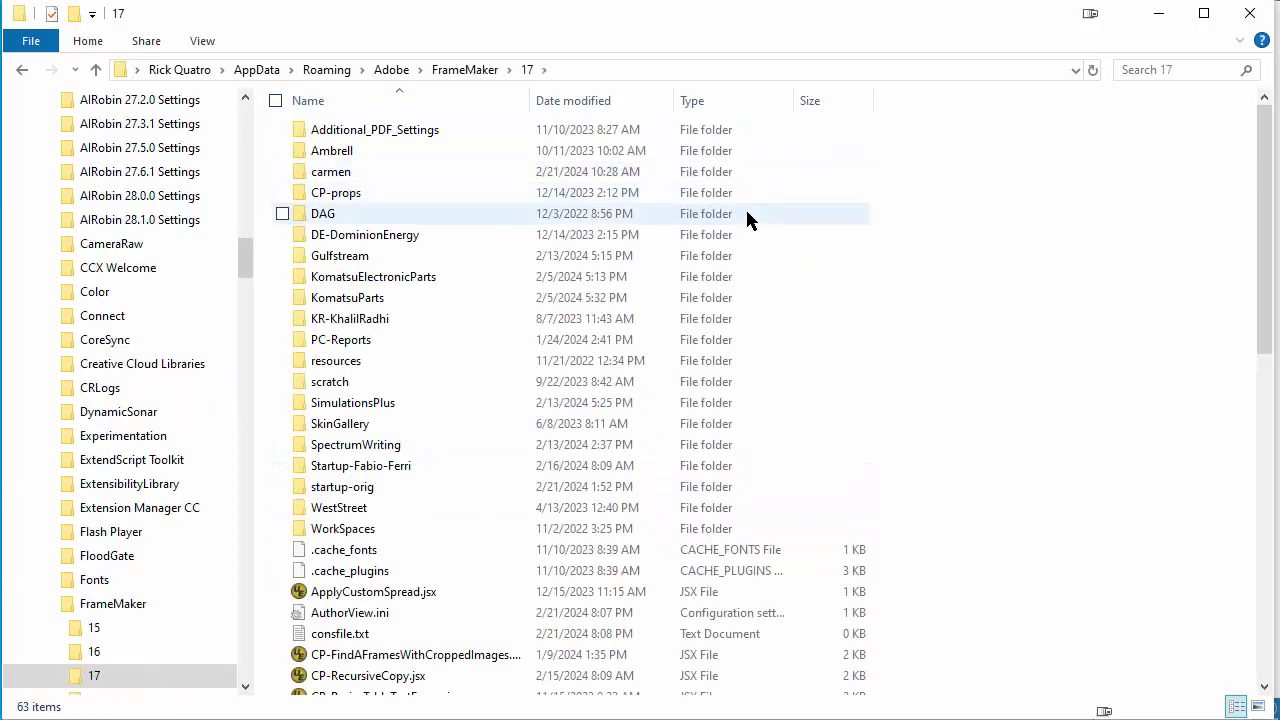
- Find the subfolder of the FrameMaker 17 user folder that holds dita-mini-toc.xsl and select that file
scroll(509, 357, "down", 3)
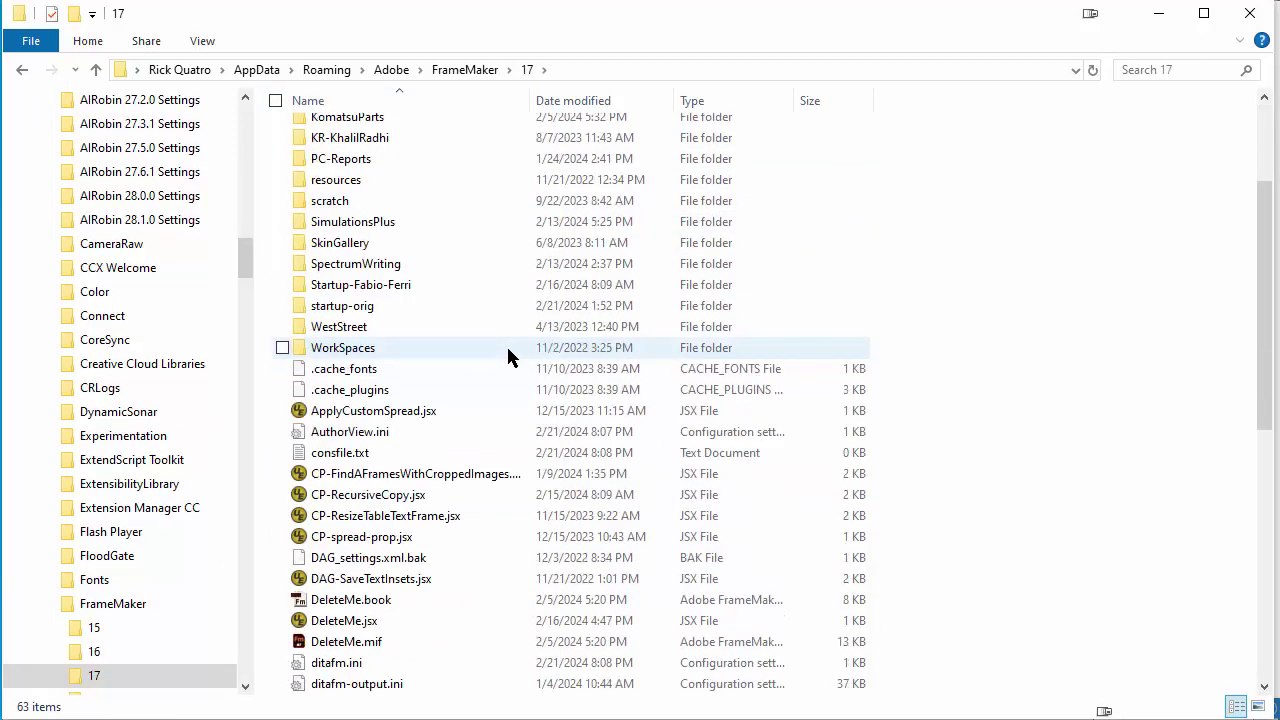
scroll(509, 357, "up", 1)
scroll(509, 357, "up", 2)
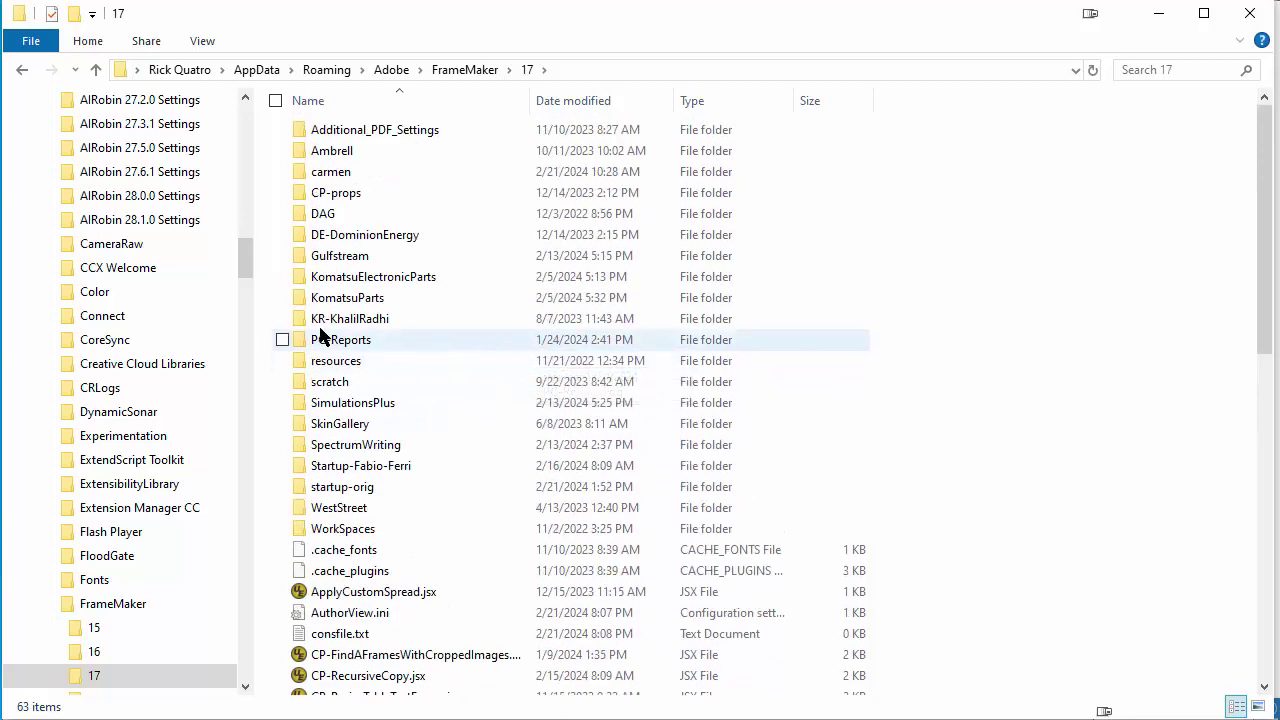
double_click(333, 175)
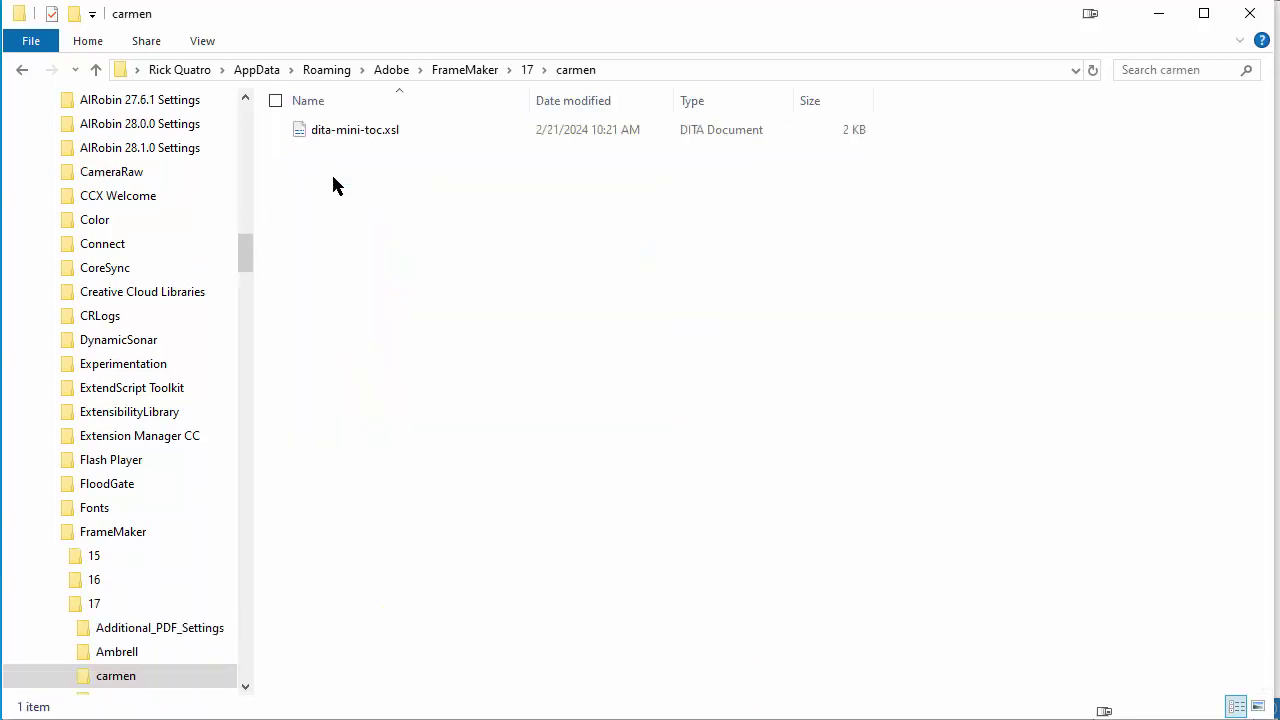
left_click(327, 133)
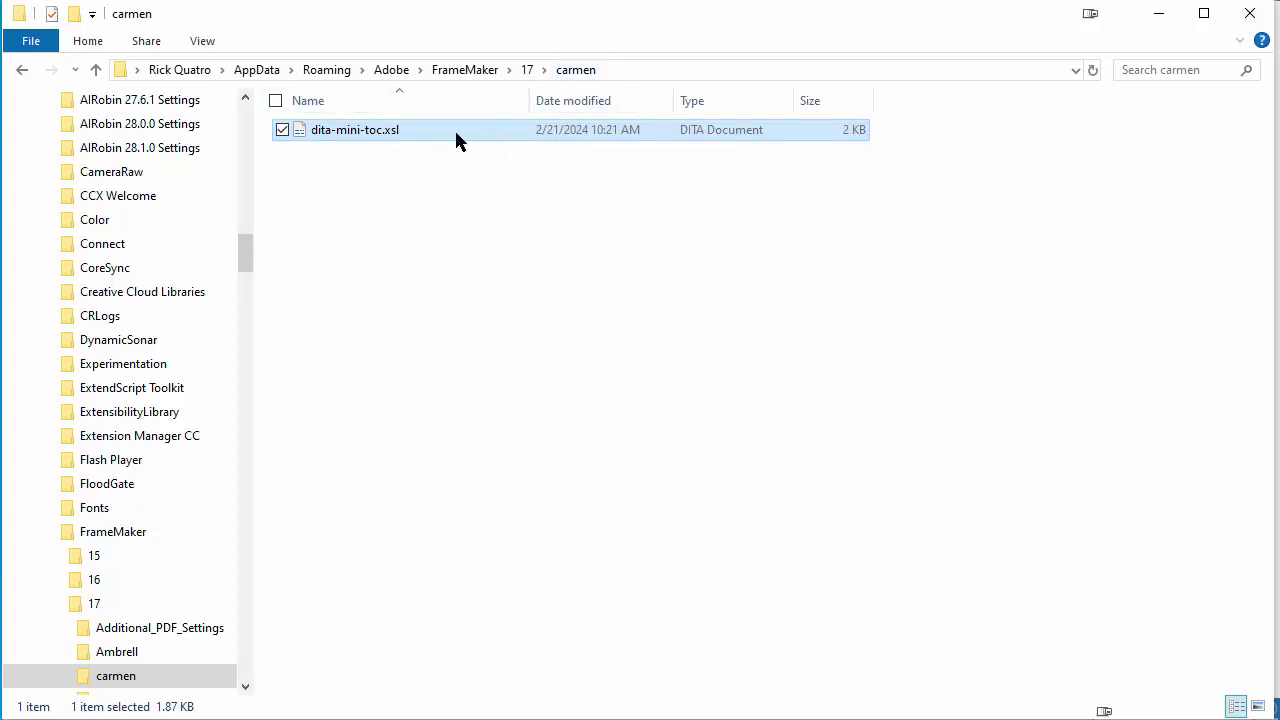
- Check the full path of the carmen folder and select the file name dita-mini-toc.xsl for copying
left_click(401, 130)
left_click(701, 68)
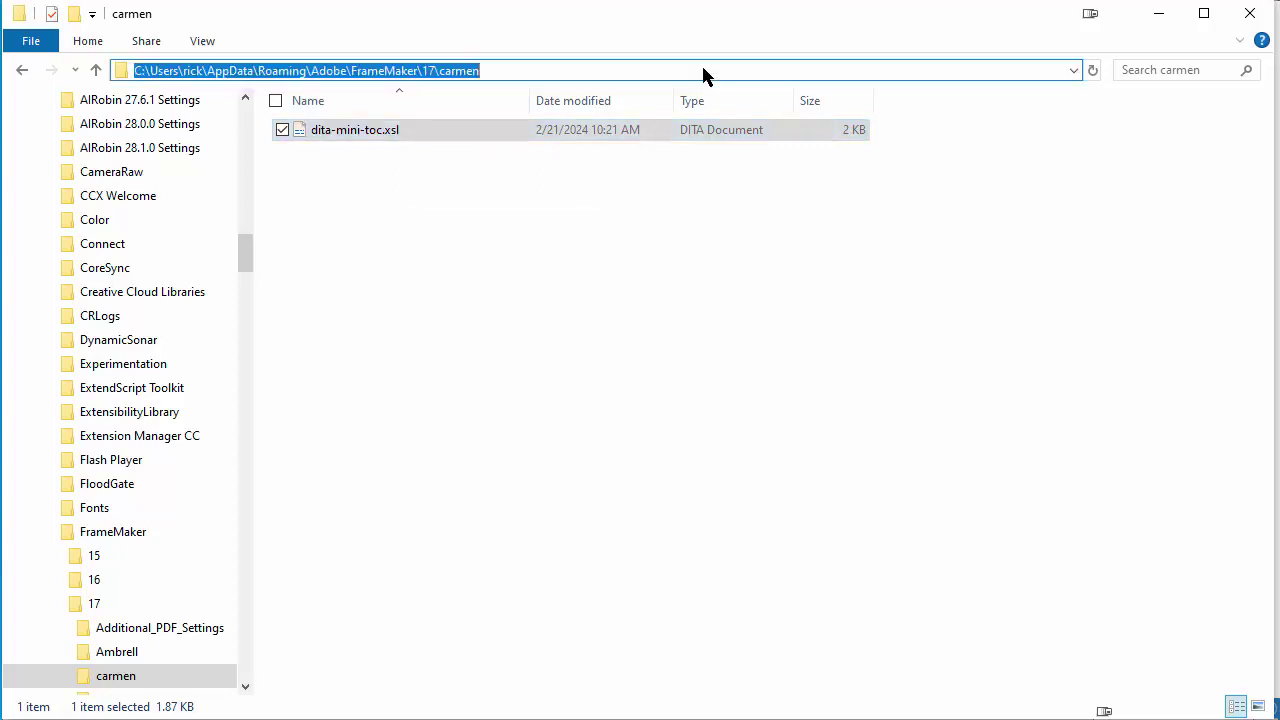
left_click(449, 71)
left_click_drag(444, 71, 455, 71)
left_click(386, 131)
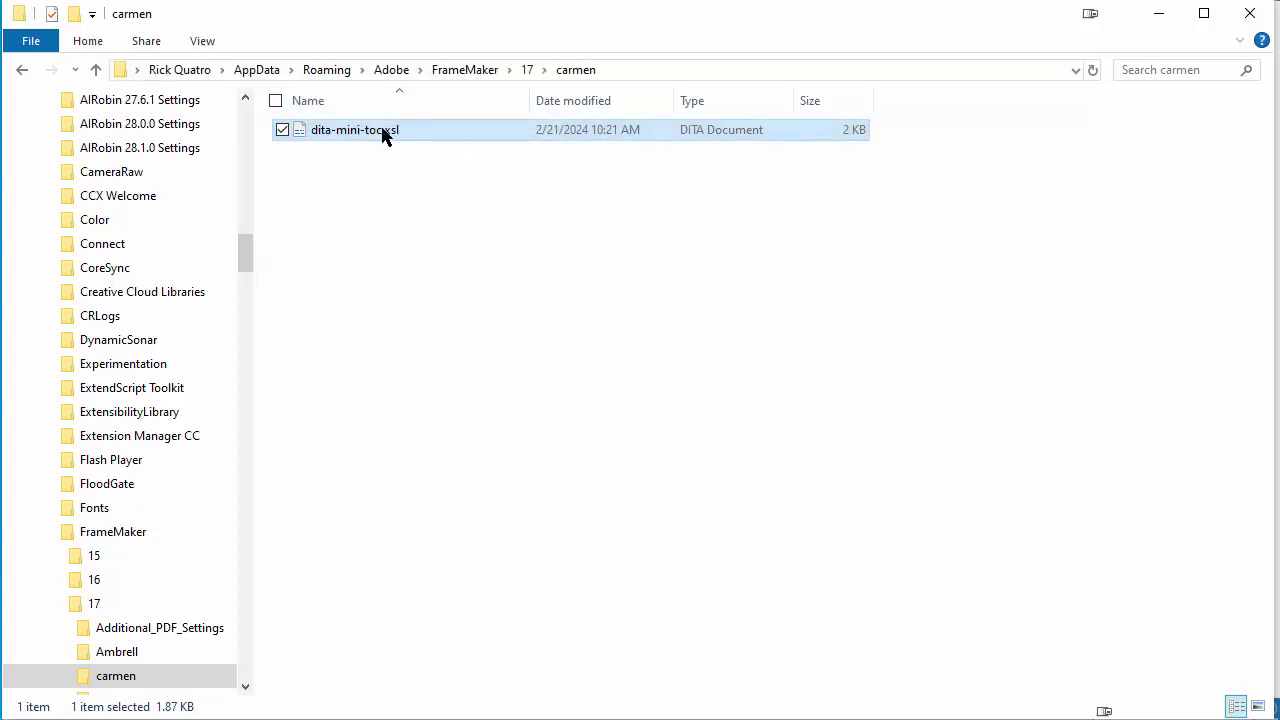
left_click(386, 131)
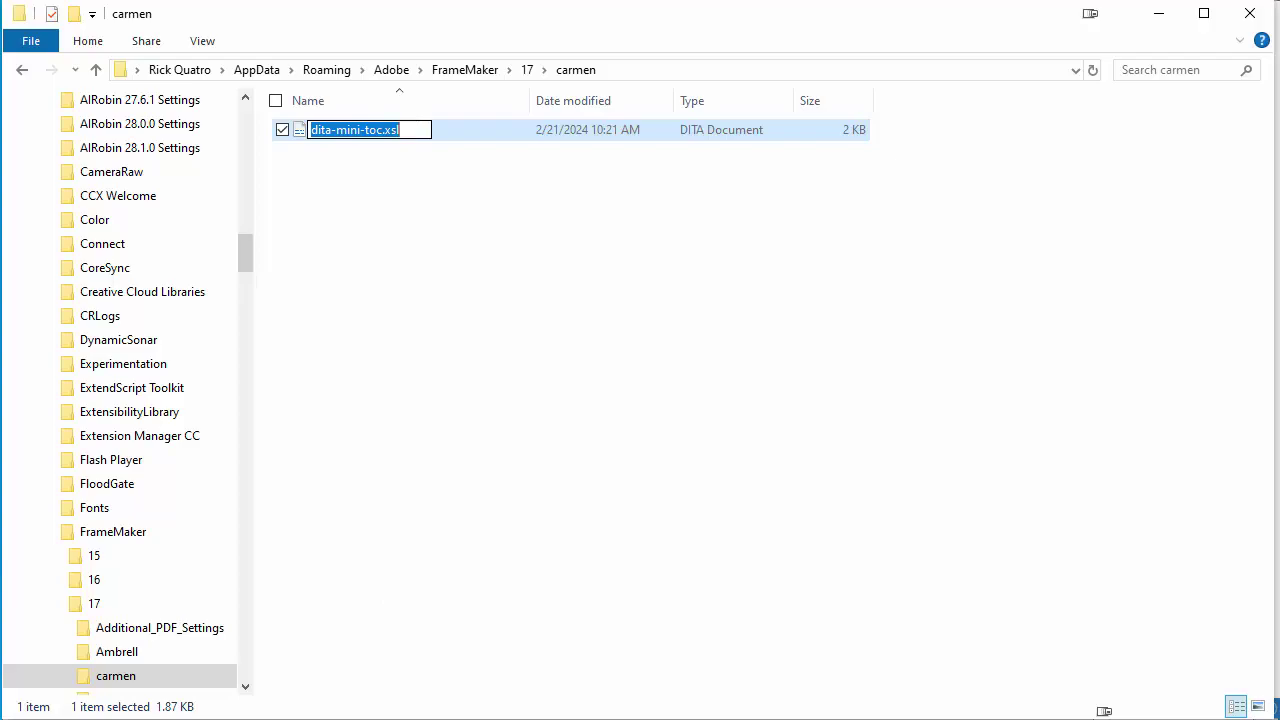
- Switch back to FrameMaker, append carmen\dita-mini-toc.xsl to the PreProcessing stylesheet path, and save structapps.fm
key("alt+Tab")
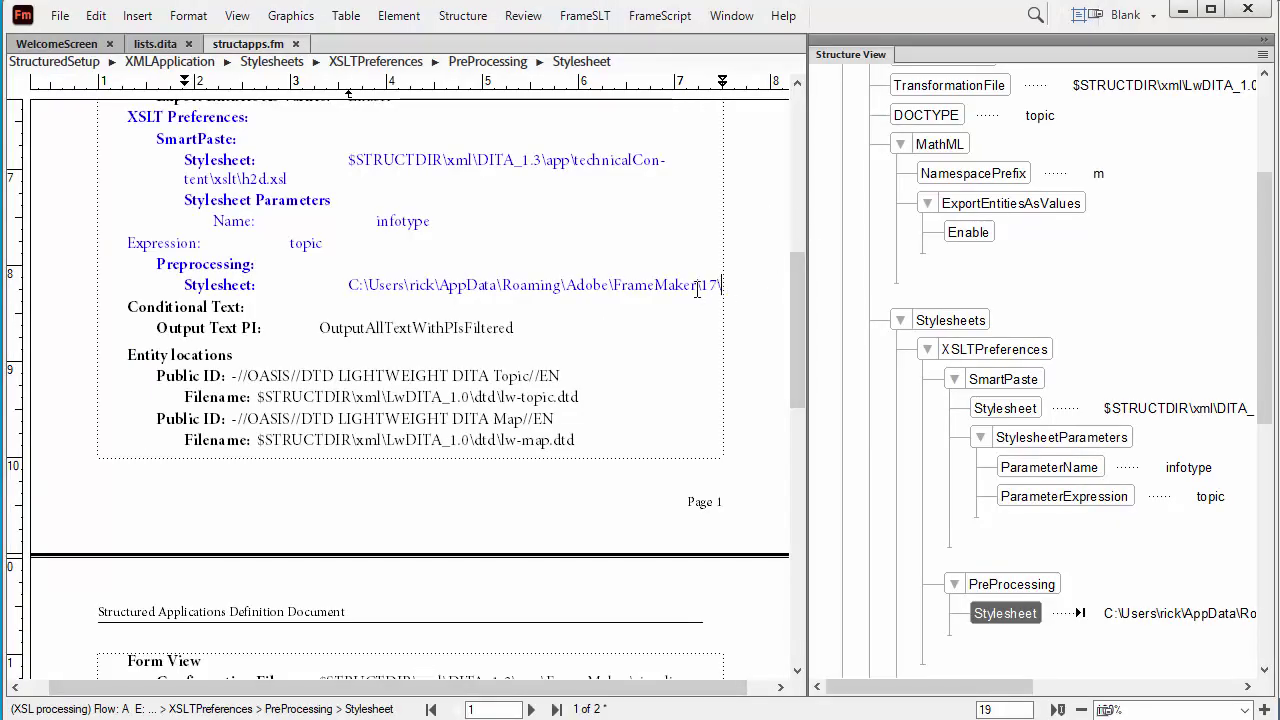
type("carmen\\")
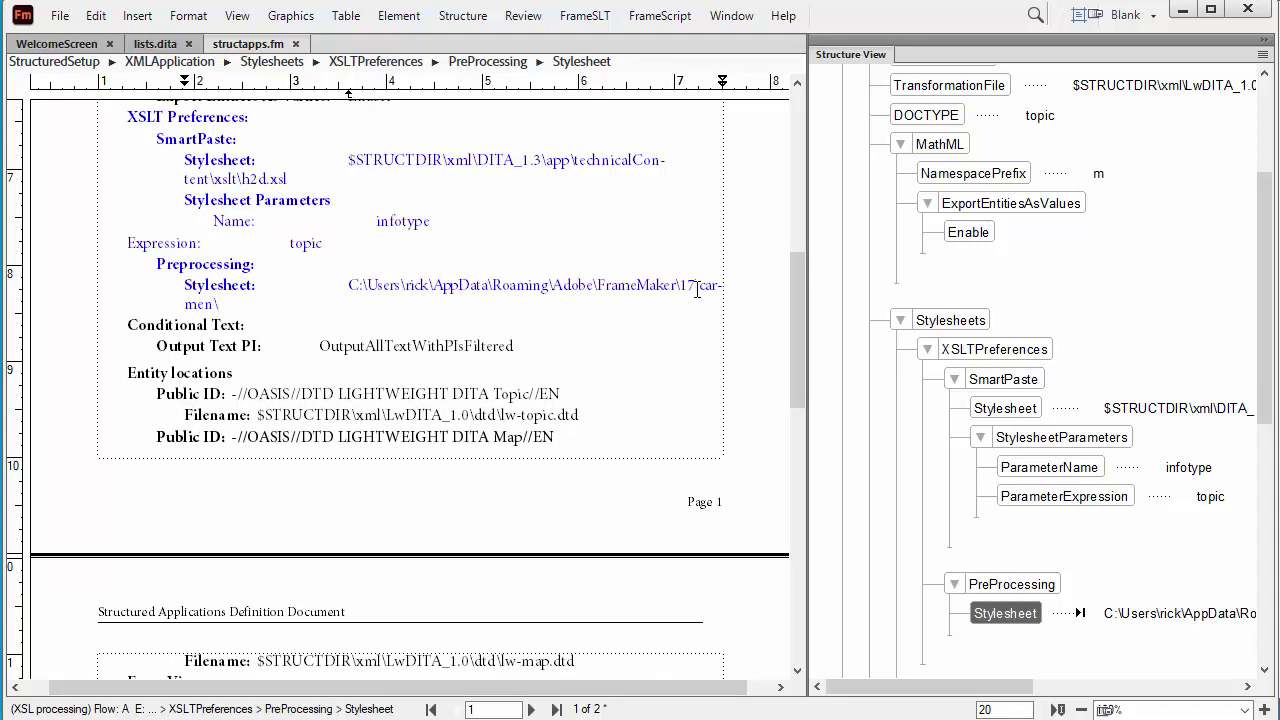
type("\\dita-mini-toc.xsl")
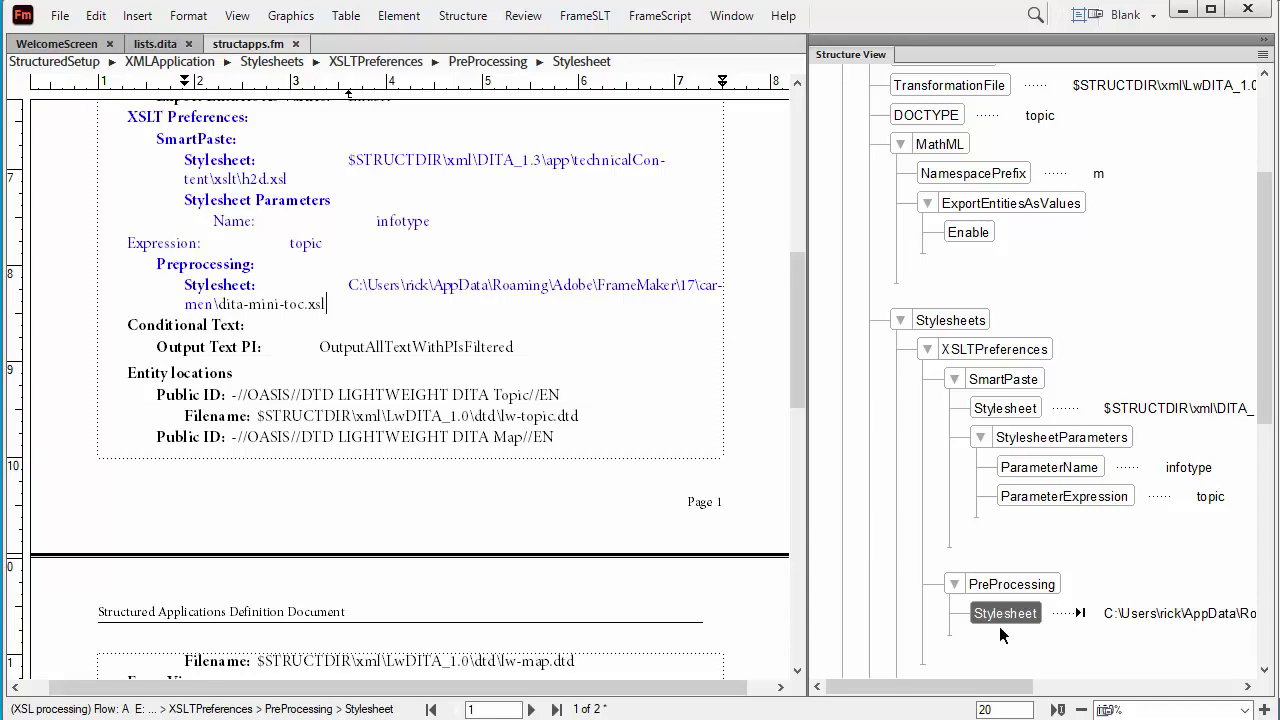
left_click(590, 399)
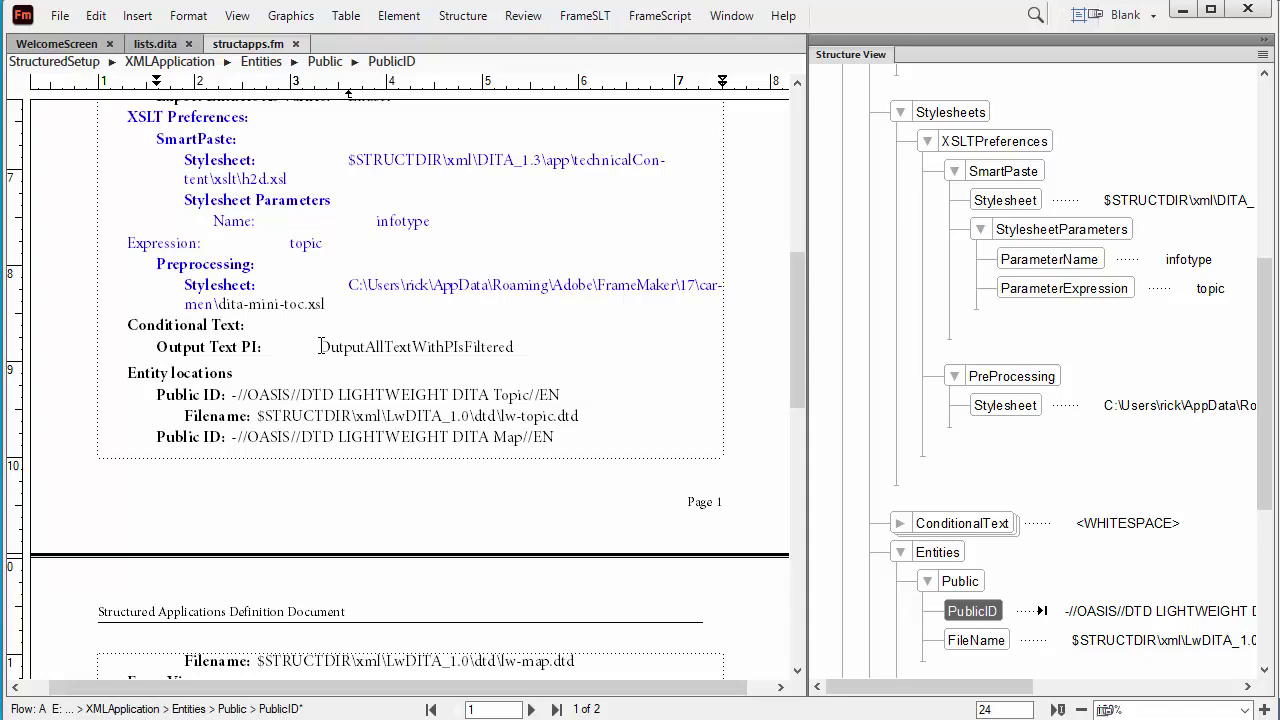
- Read the updated application definitions into FrameMaker and close structapps.fm
left_click(487, 17)
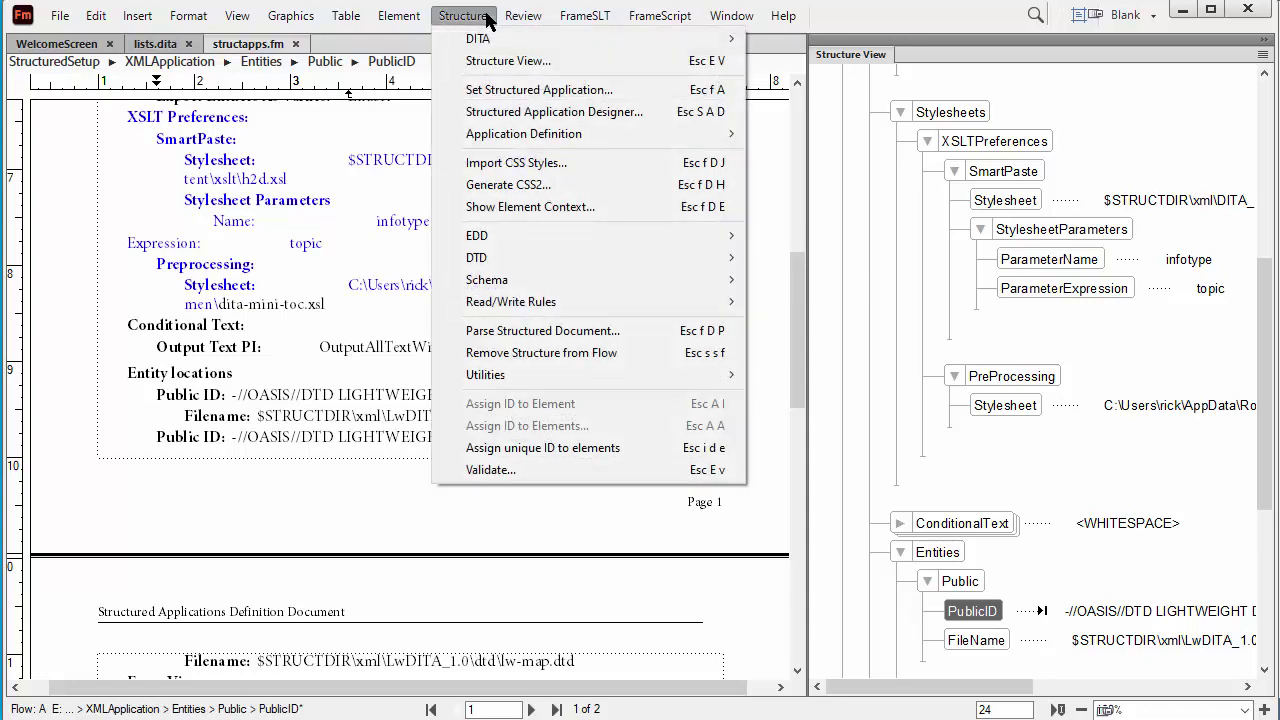
mouse_move(508, 133)
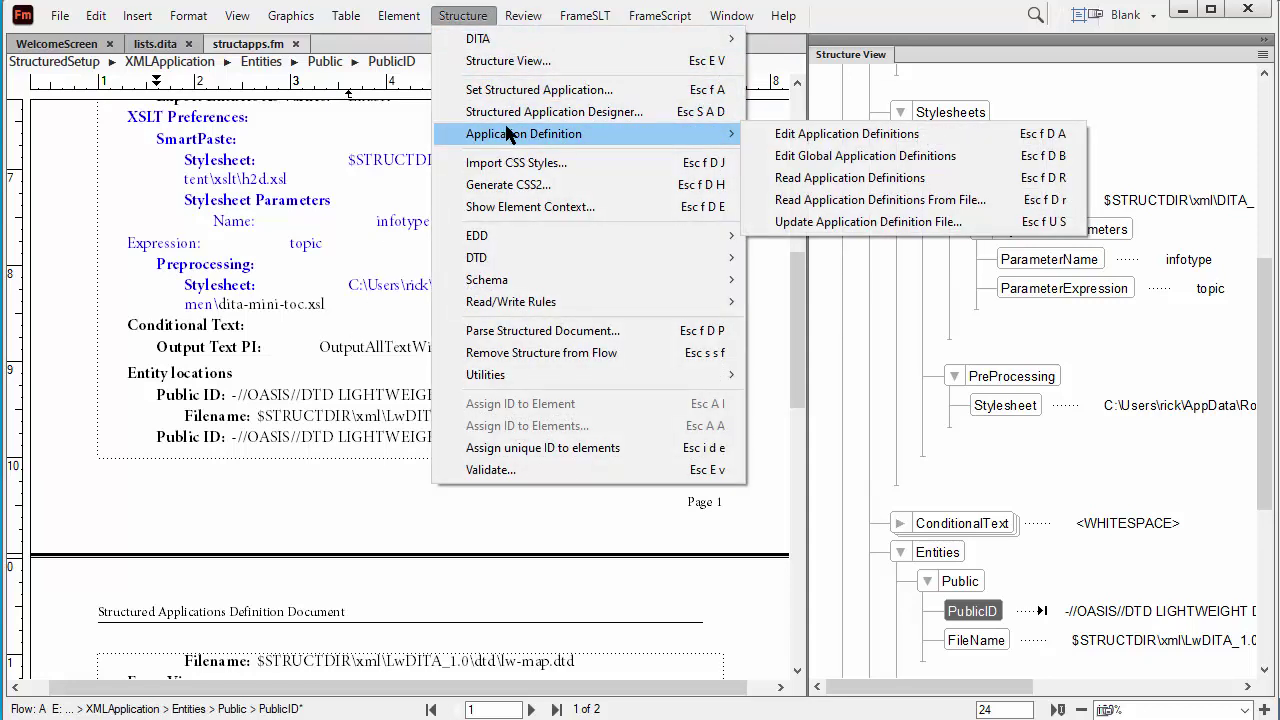
left_click(794, 179)
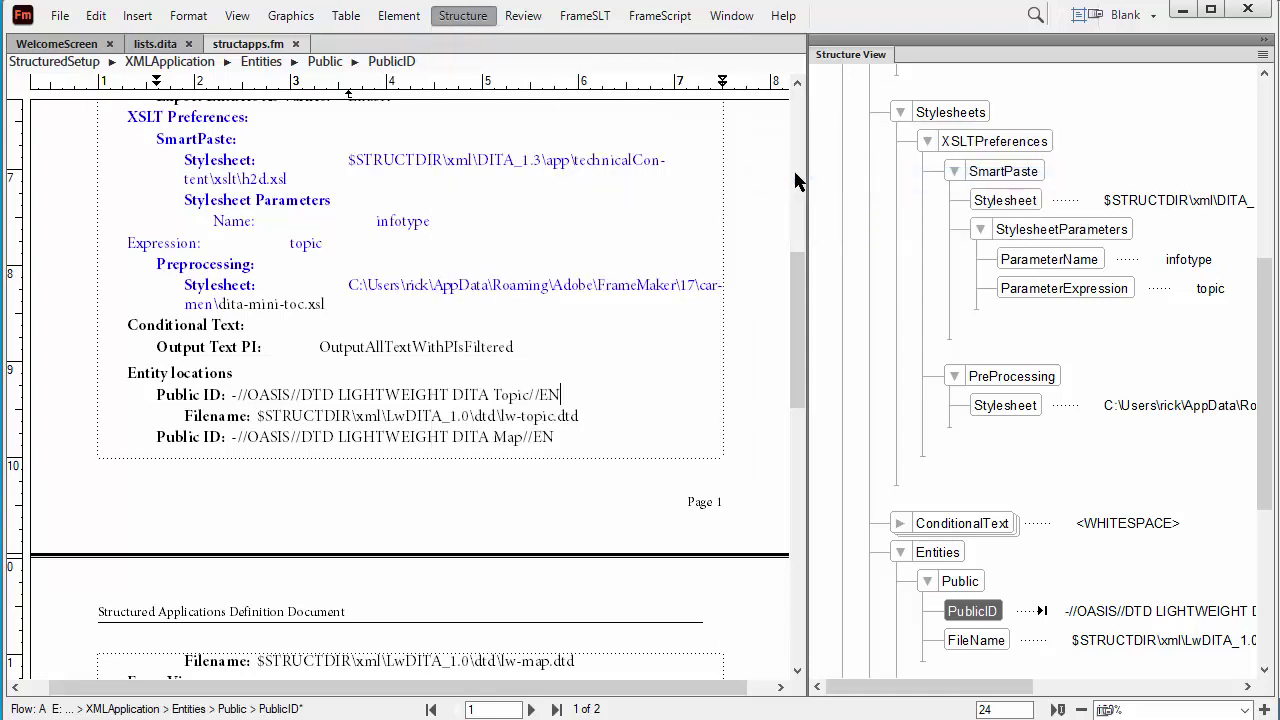
left_click(945, 488)
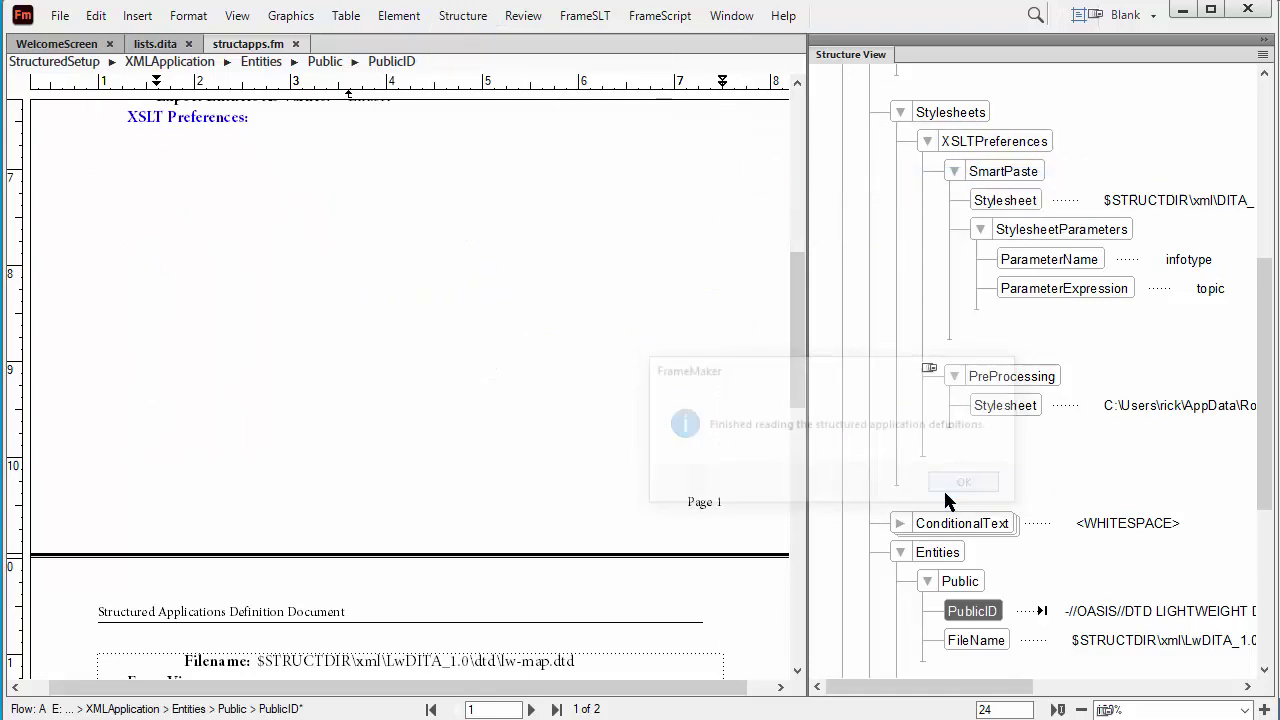
left_click(295, 44)
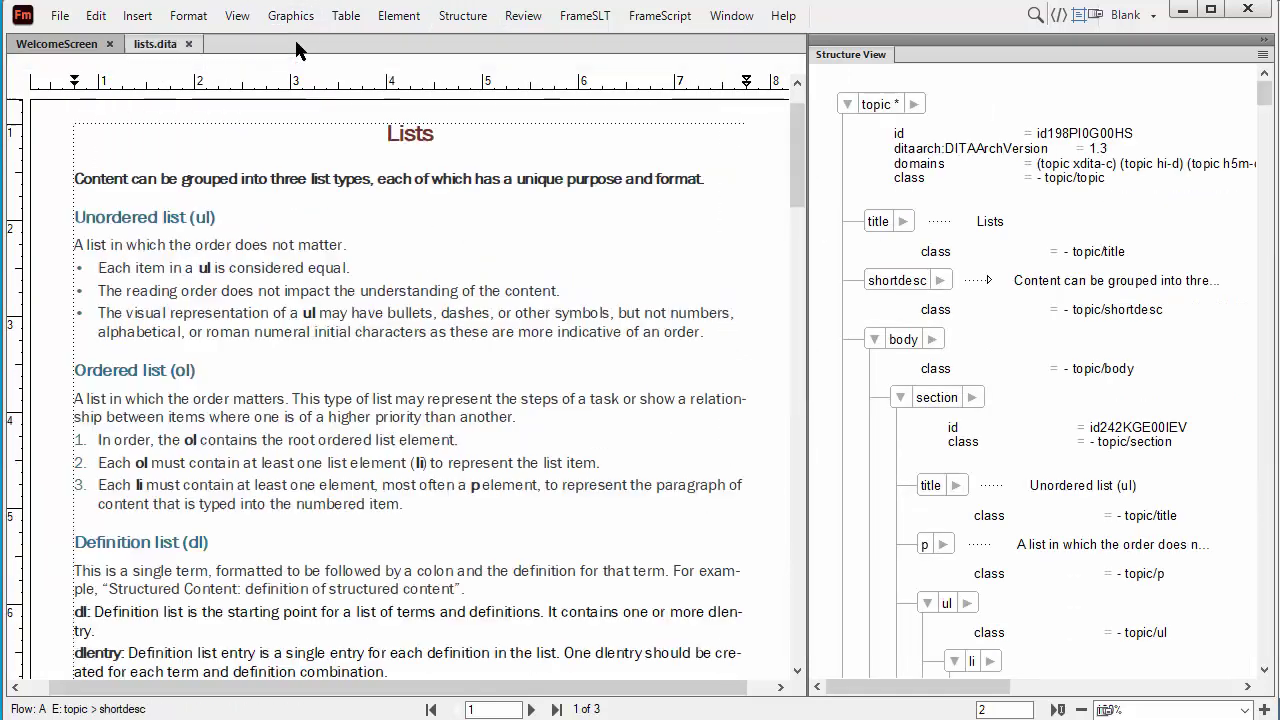
- Close and reopen lists.dita to run the preprocessing stylesheet, and select the Unordered list (ul) link in the Table of Contents
left_click(189, 45)
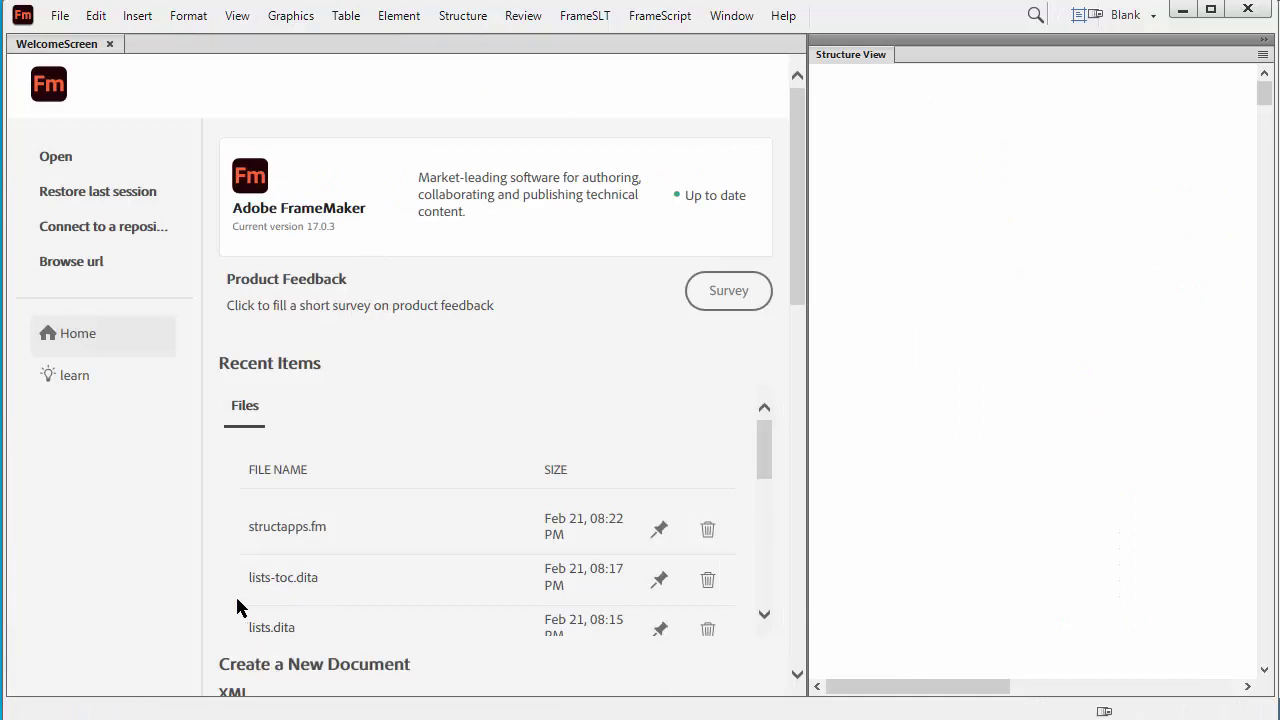
left_click(274, 643)
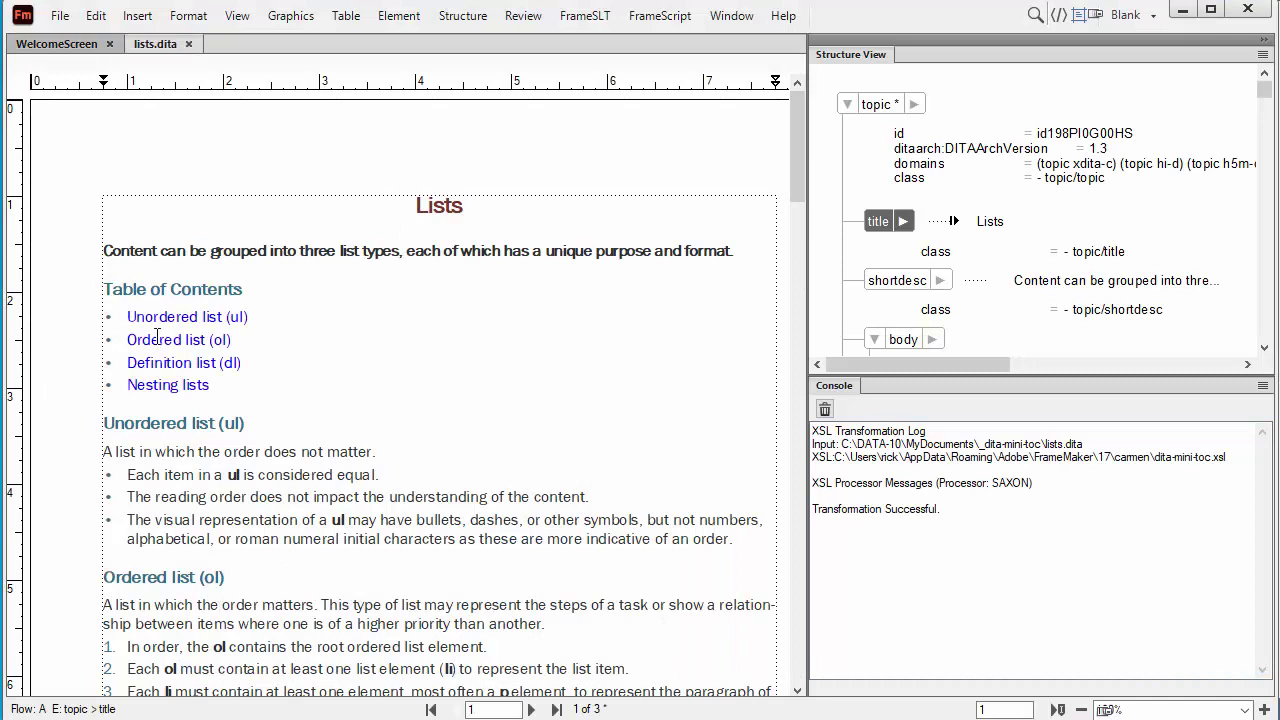
left_click(184, 317)
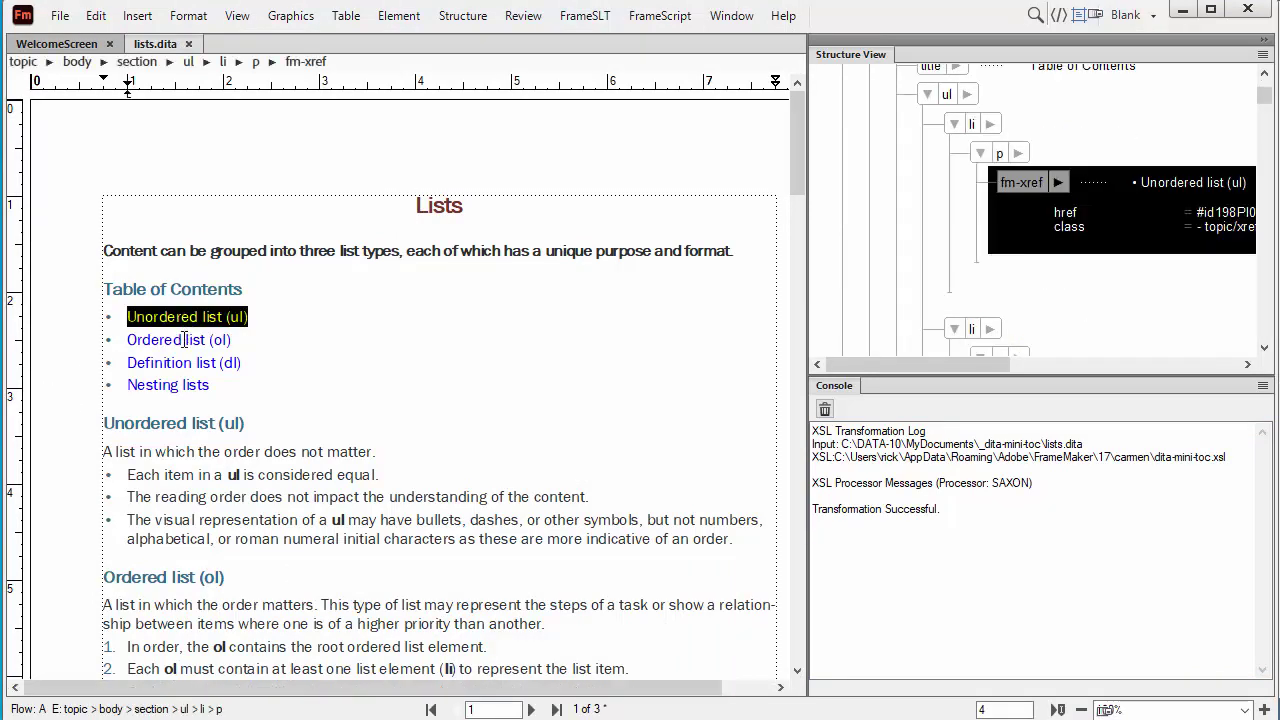
- Close lists.dita without saving its changes and open it again from the recent files
left_click(189, 44)
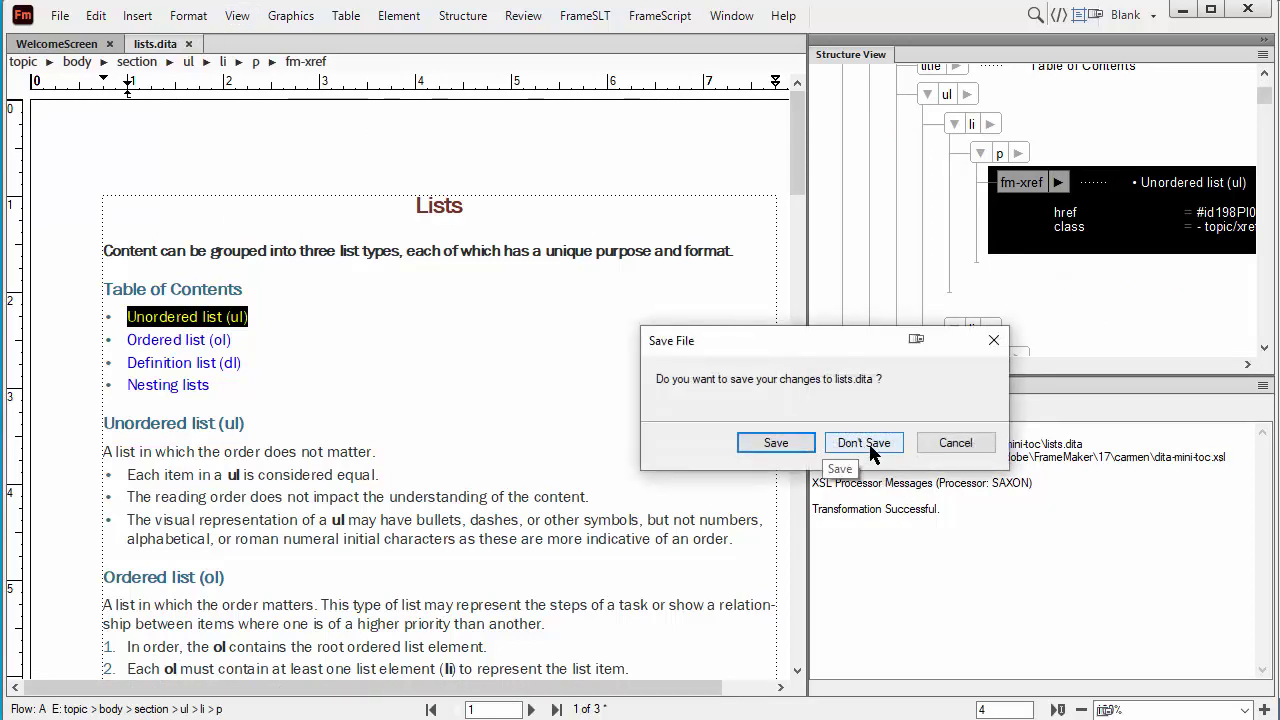
left_click(866, 446)
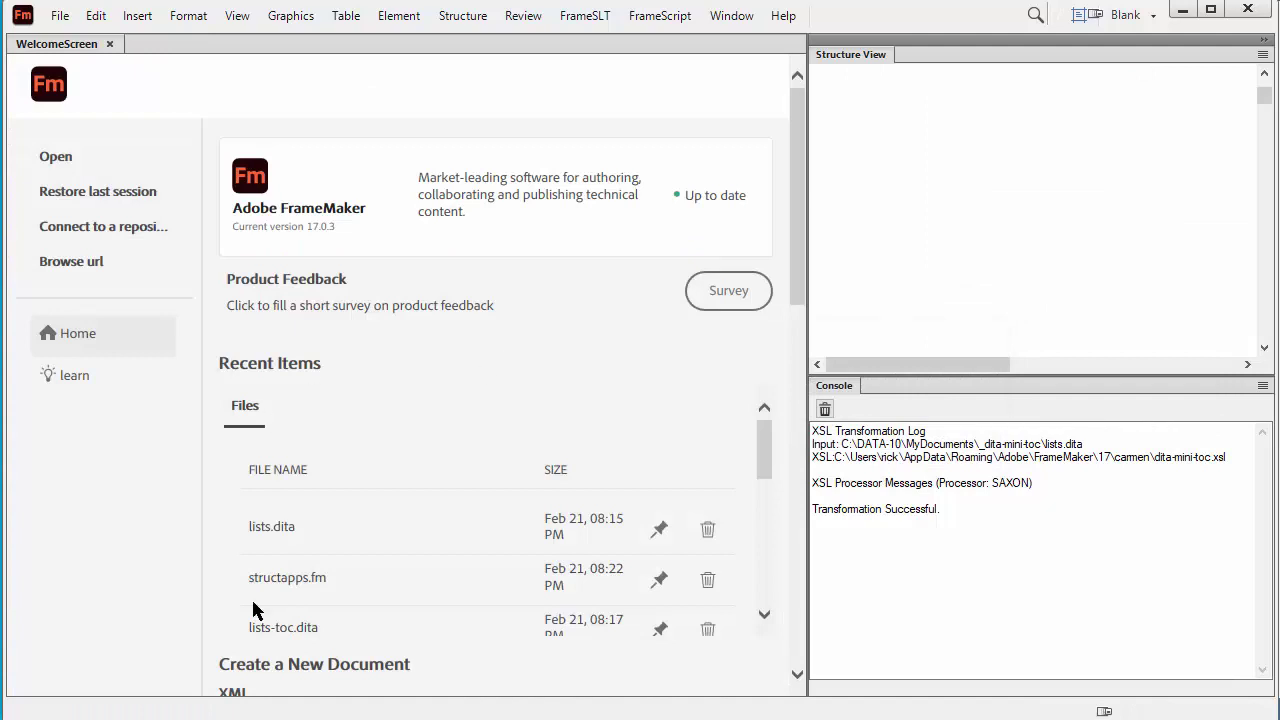
left_click(271, 528)
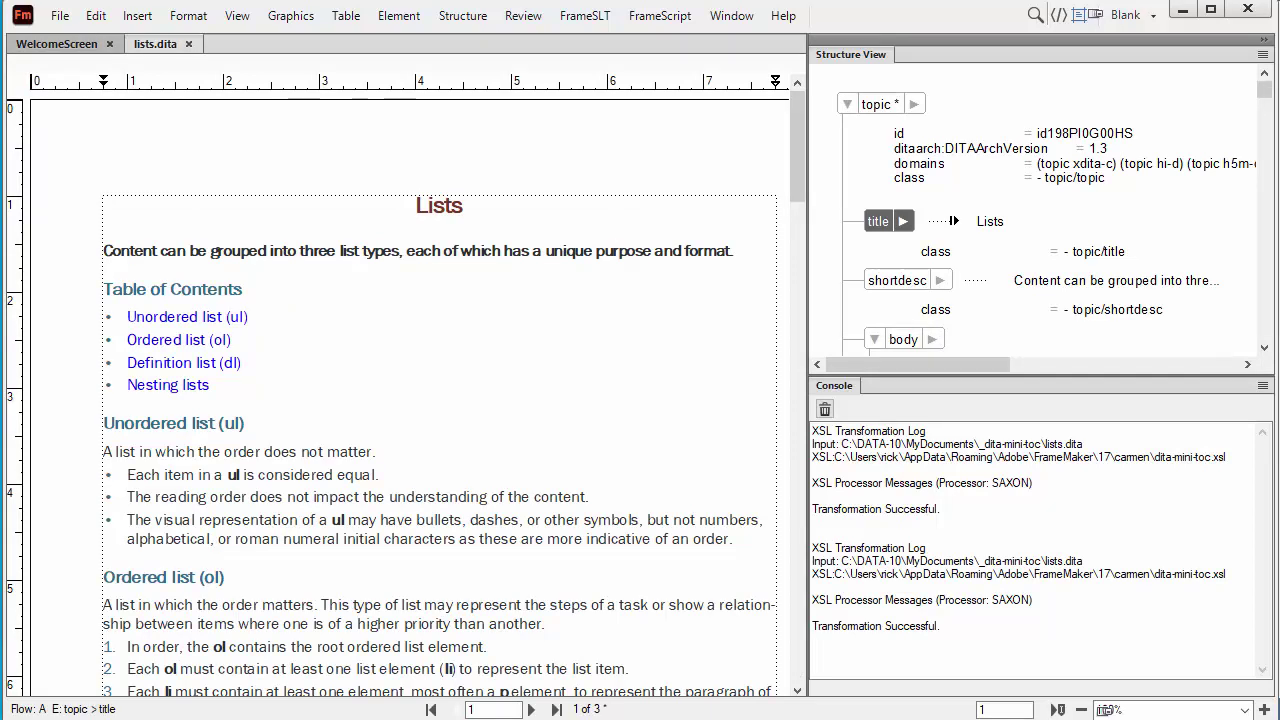
- Collapse the Table of Contents and Unordered list (ul) sections, and duplicate the Unordered list (ul) section directly after the Table of Contents section
scroll(1024, 210, "down", 2)
scroll(1024, 212, "down", 4)
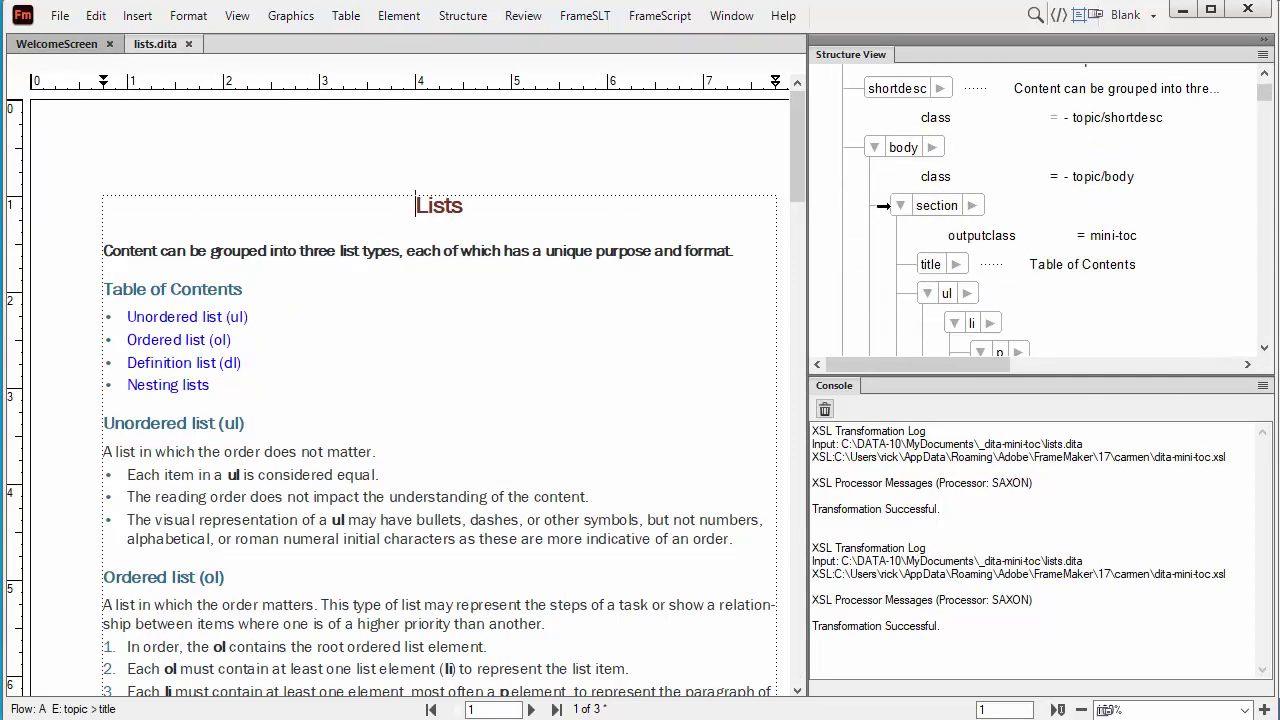
left_click(901, 205)
scroll(980, 230, "down", 2)
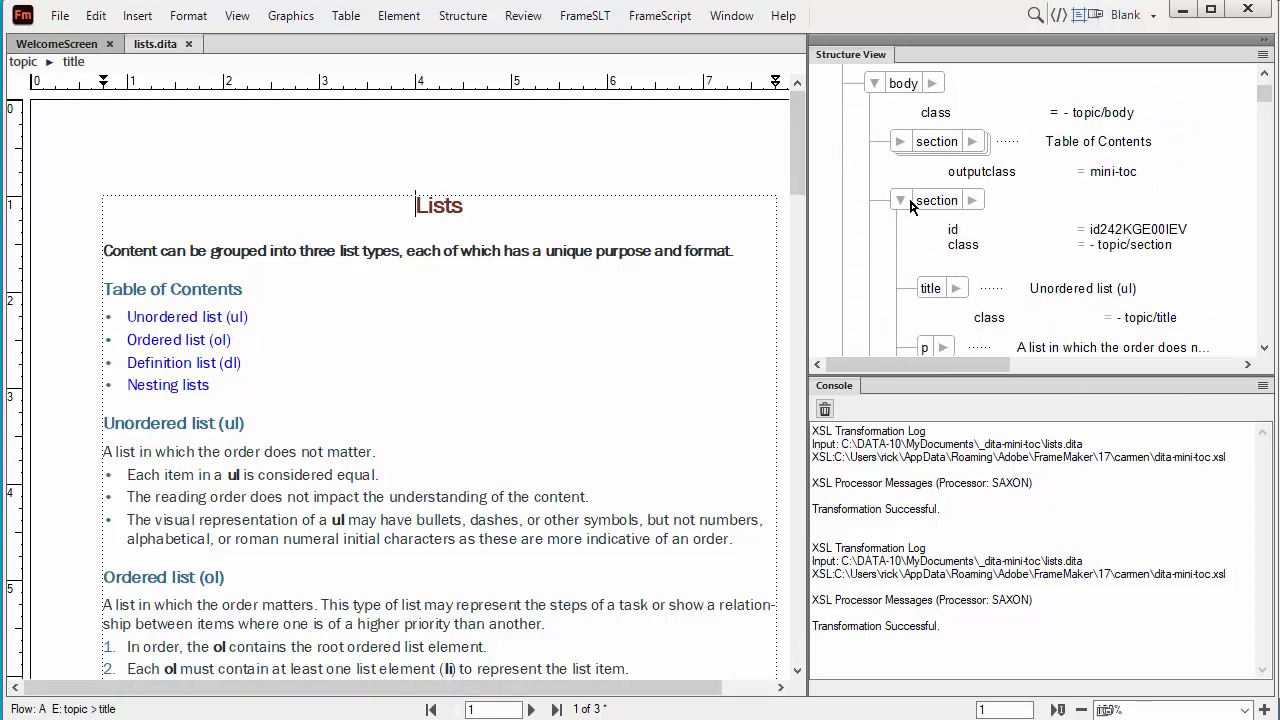
left_click(906, 199)
left_click(936, 203)
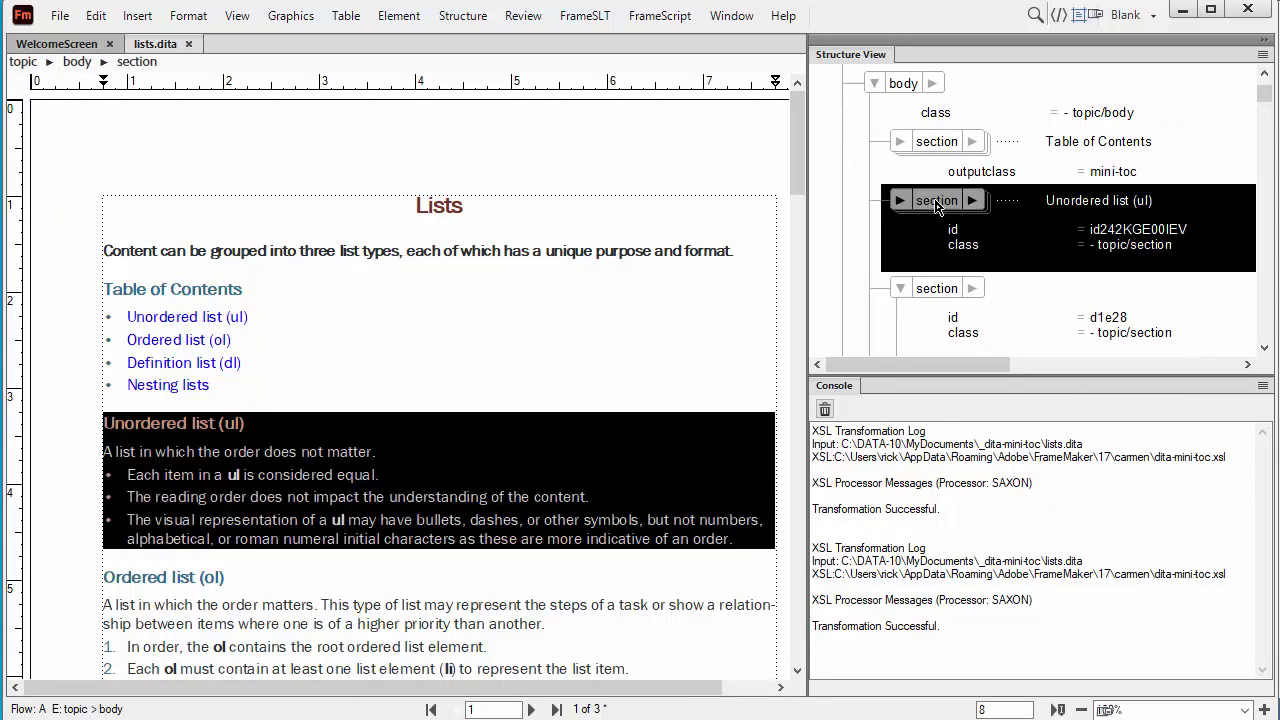
left_click(880, 178)
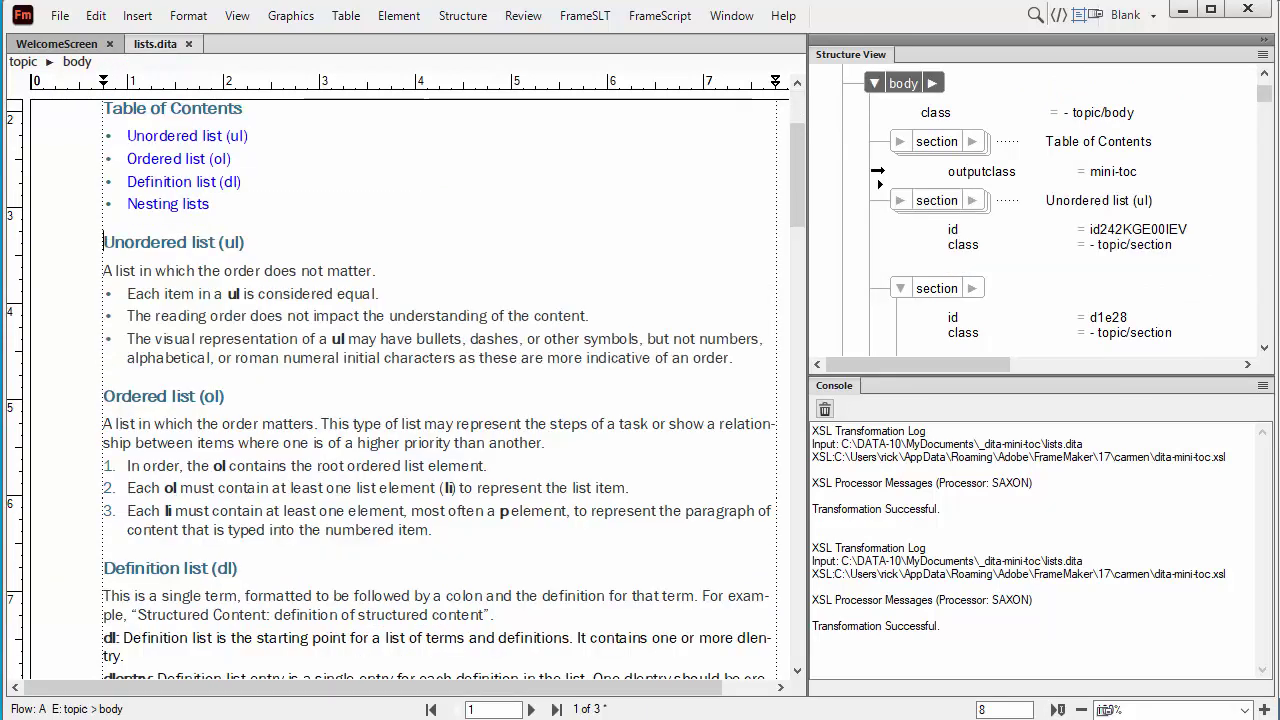
key("ctrl+v")
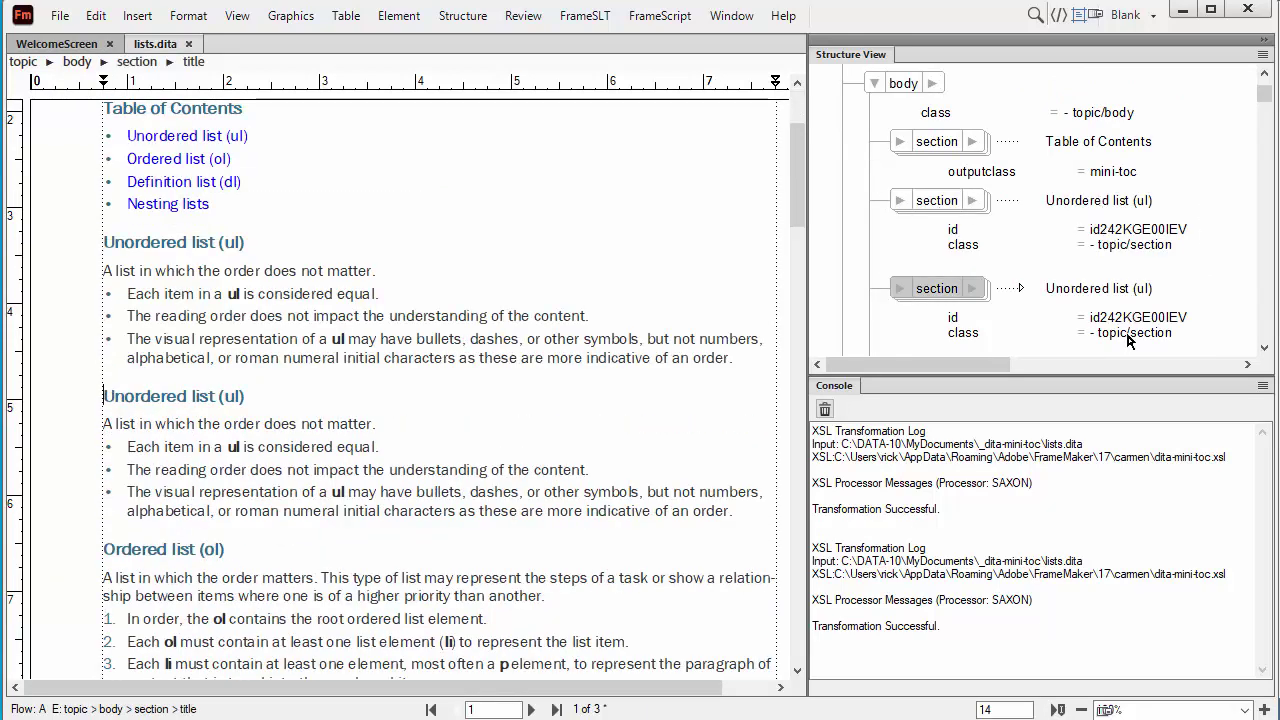
- Expand the first of the two Unordered list (ul) sections and change its title to Custom List (cl)
scroll(1130, 288, "up", 1)
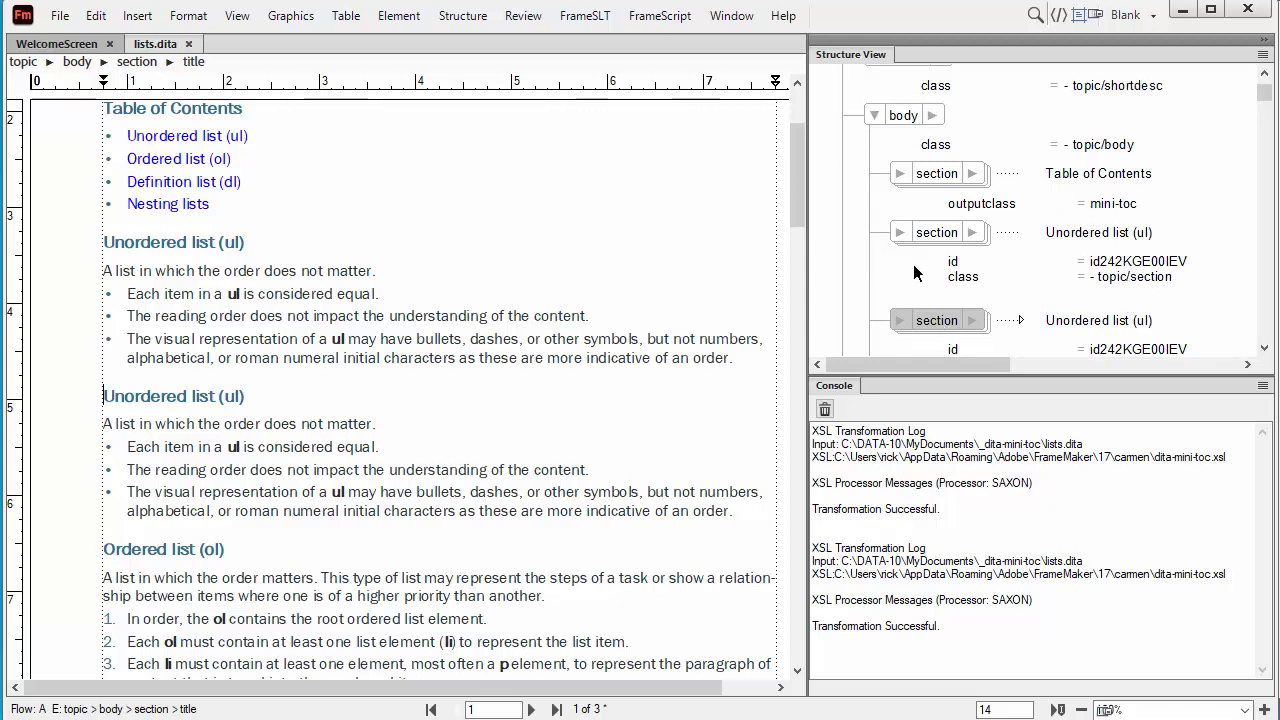
left_click(900, 233)
left_click(1050, 318)
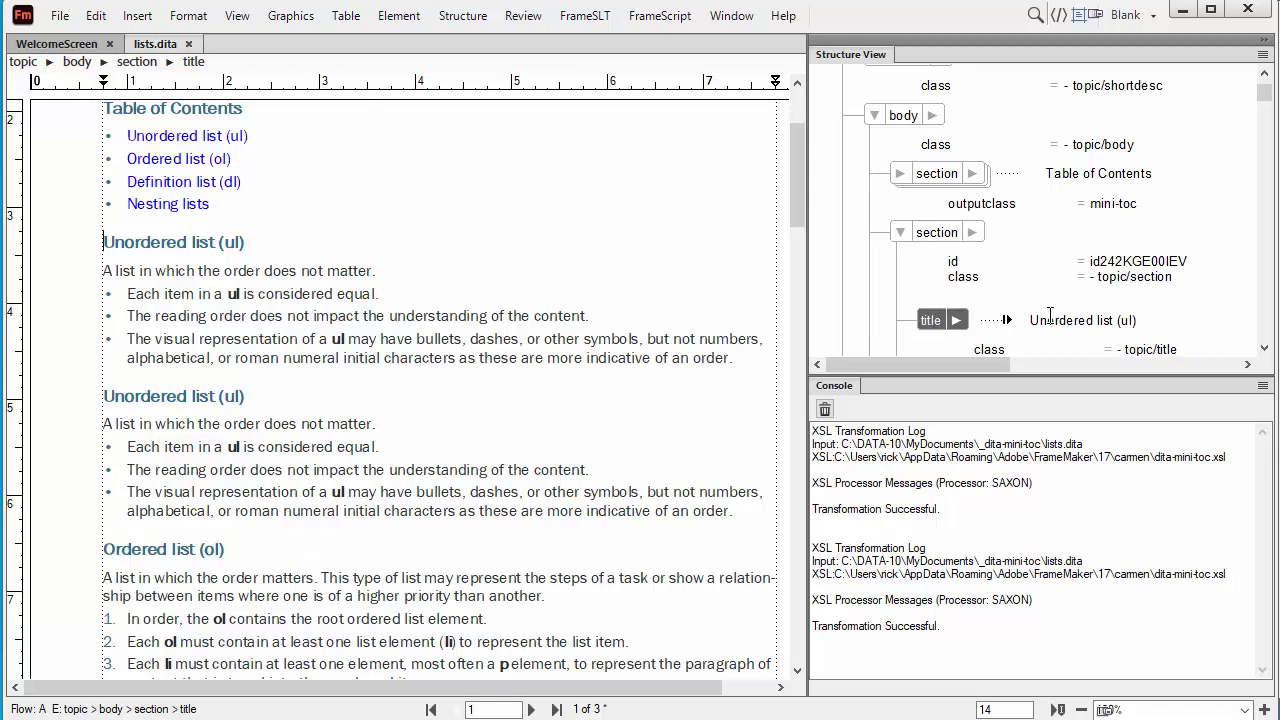
left_click(1050, 318)
type("Class")
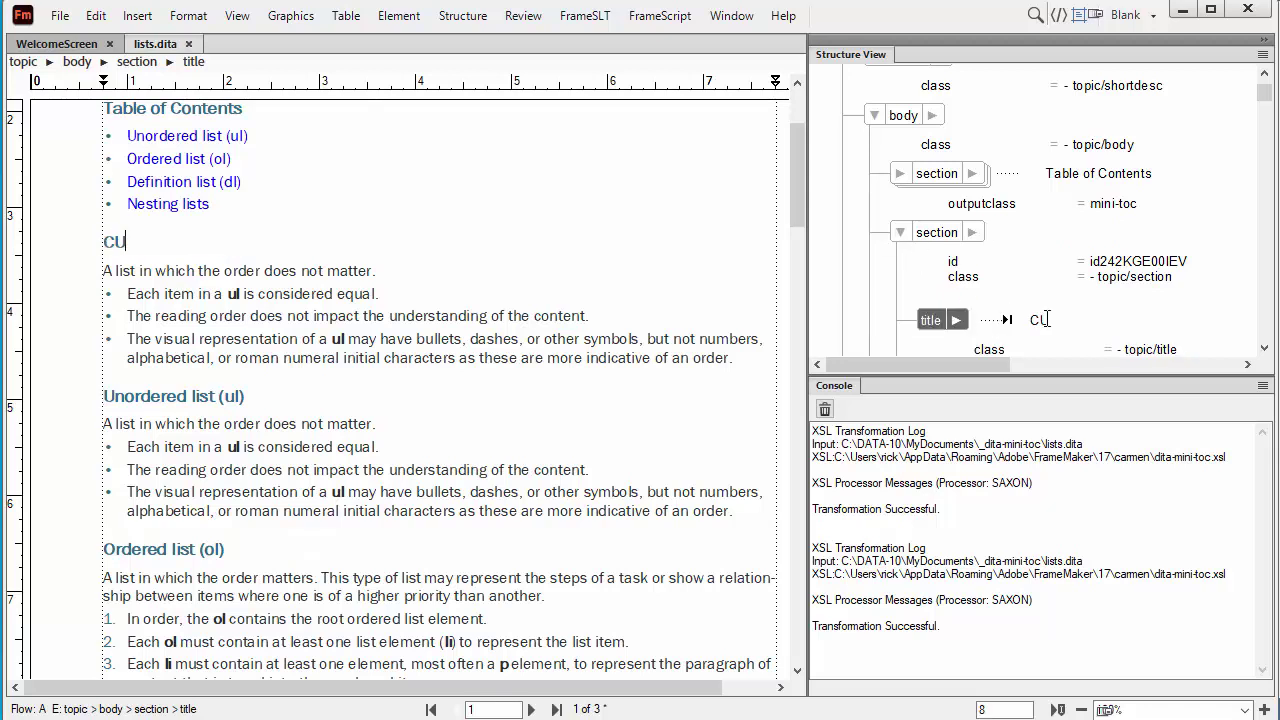
key("BackSpace")
key("BackSpace")
key("BackSpace")
key("BackSpace")
type("ustom List (")
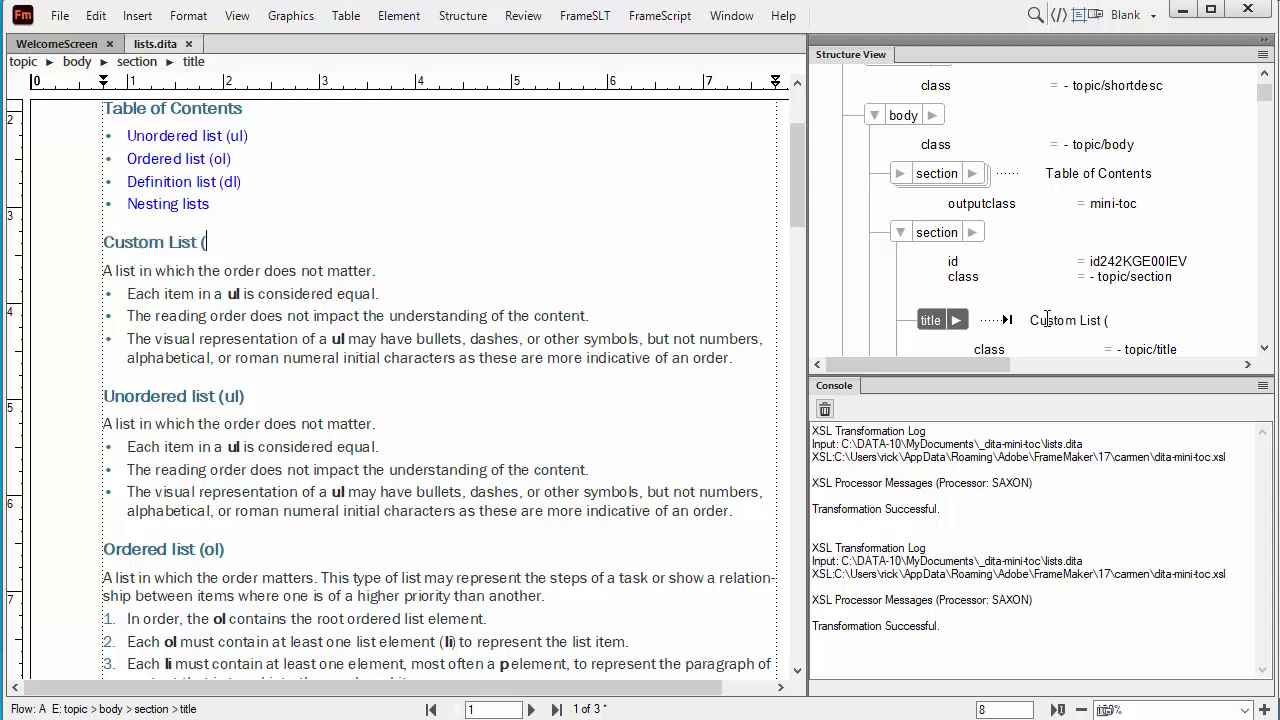
type("cl)")
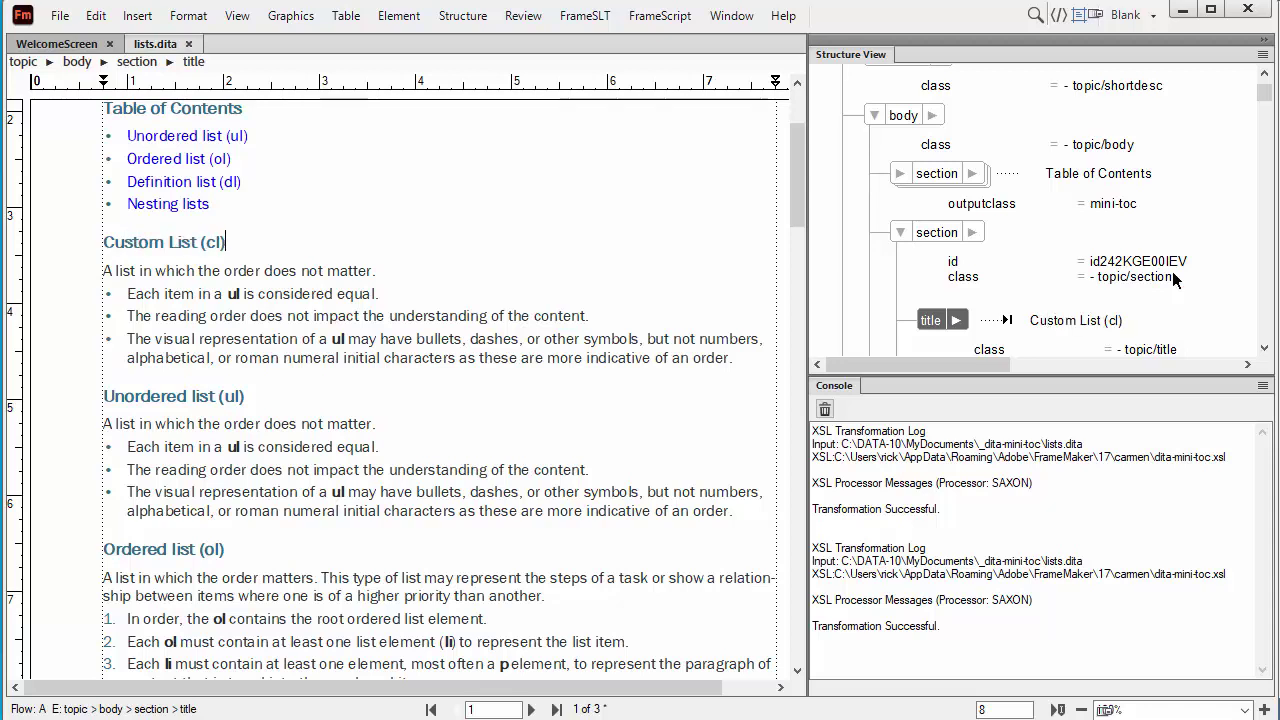
- Clear the id attribute value of the Custom List (cl) section
double_click(1133, 263)
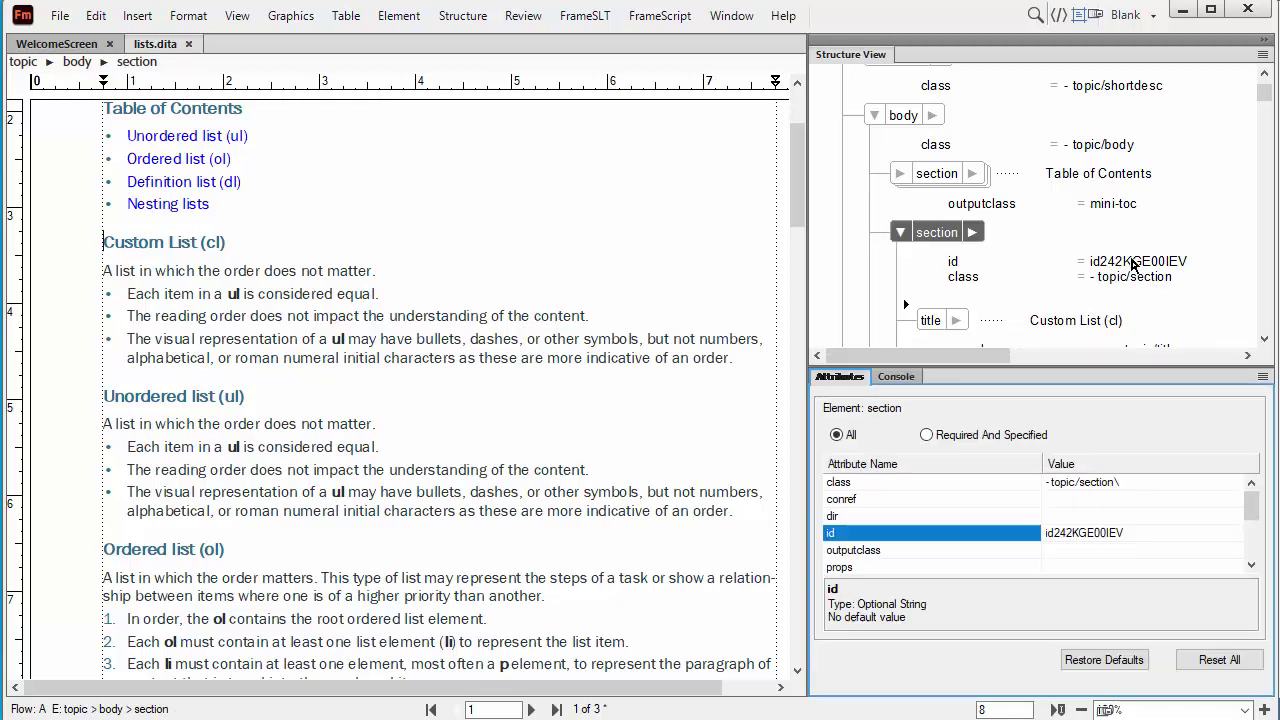
left_click(1004, 540)
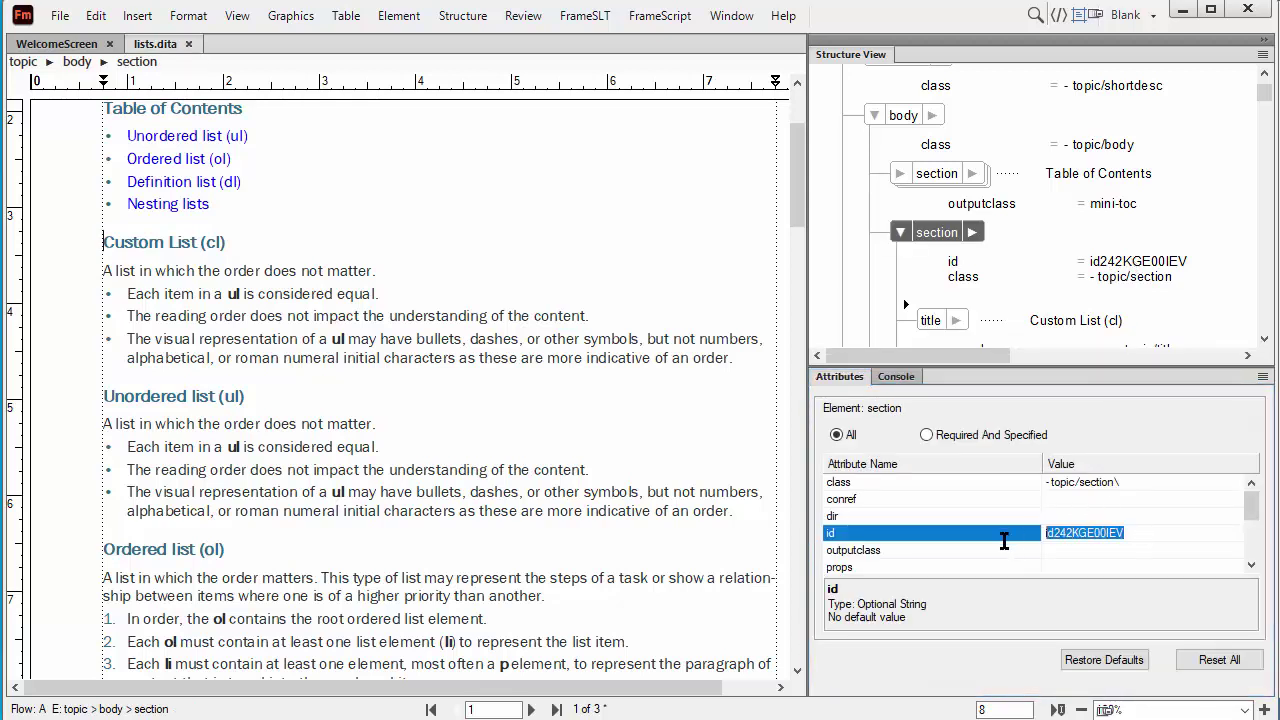
key("BackSpace")
left_click(1106, 659)
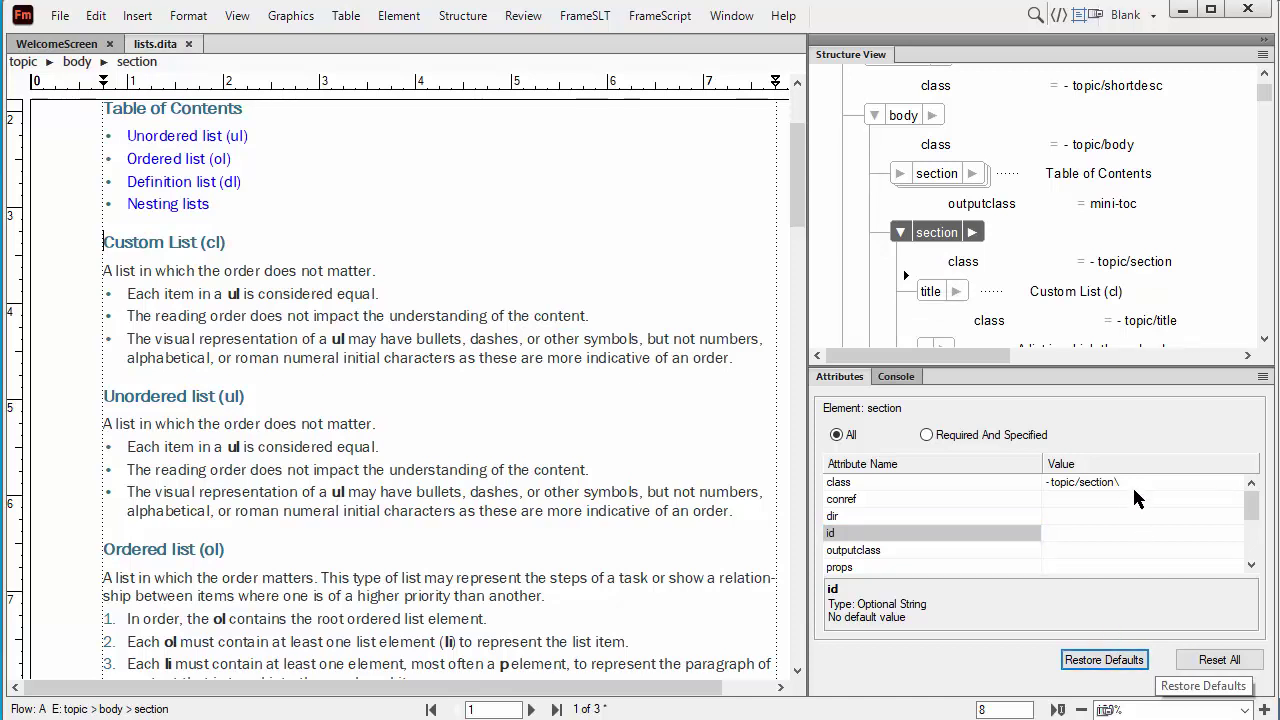
- Save and close lists.dita, reopen it, and select the Custom List (cl) link in the Table of Contents
left_click(692, 138)
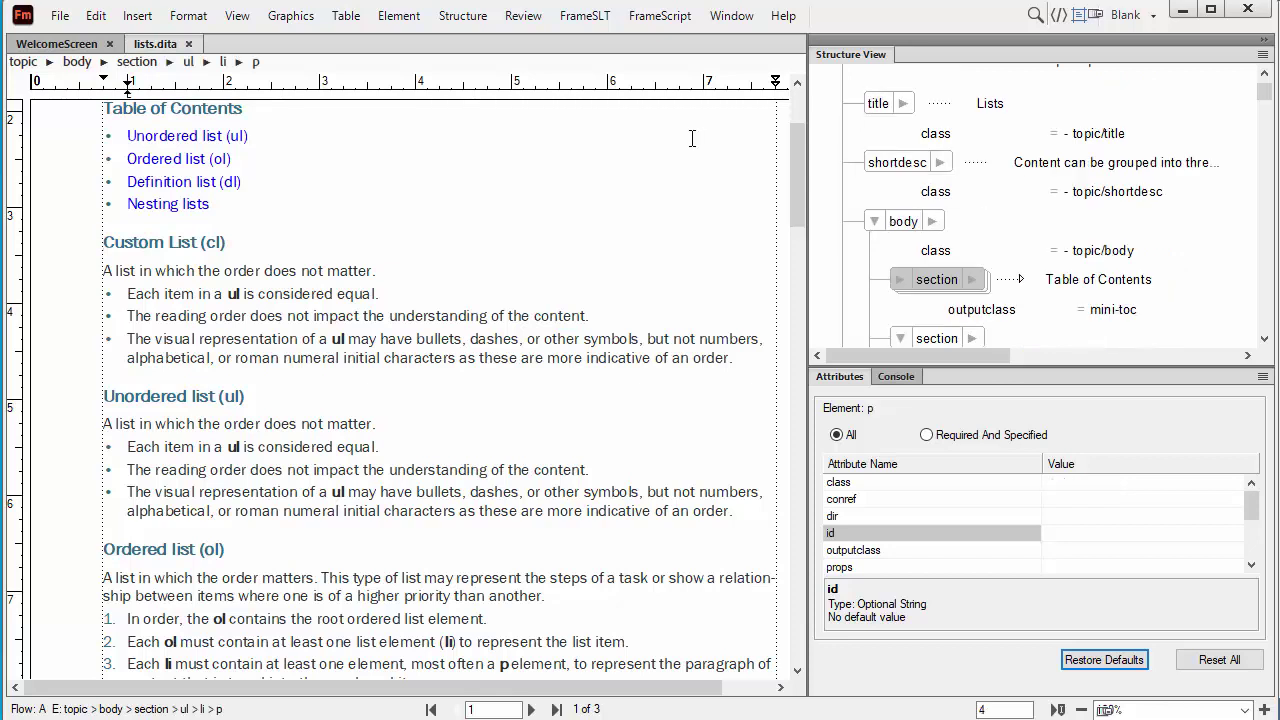
key("ctrl+w")
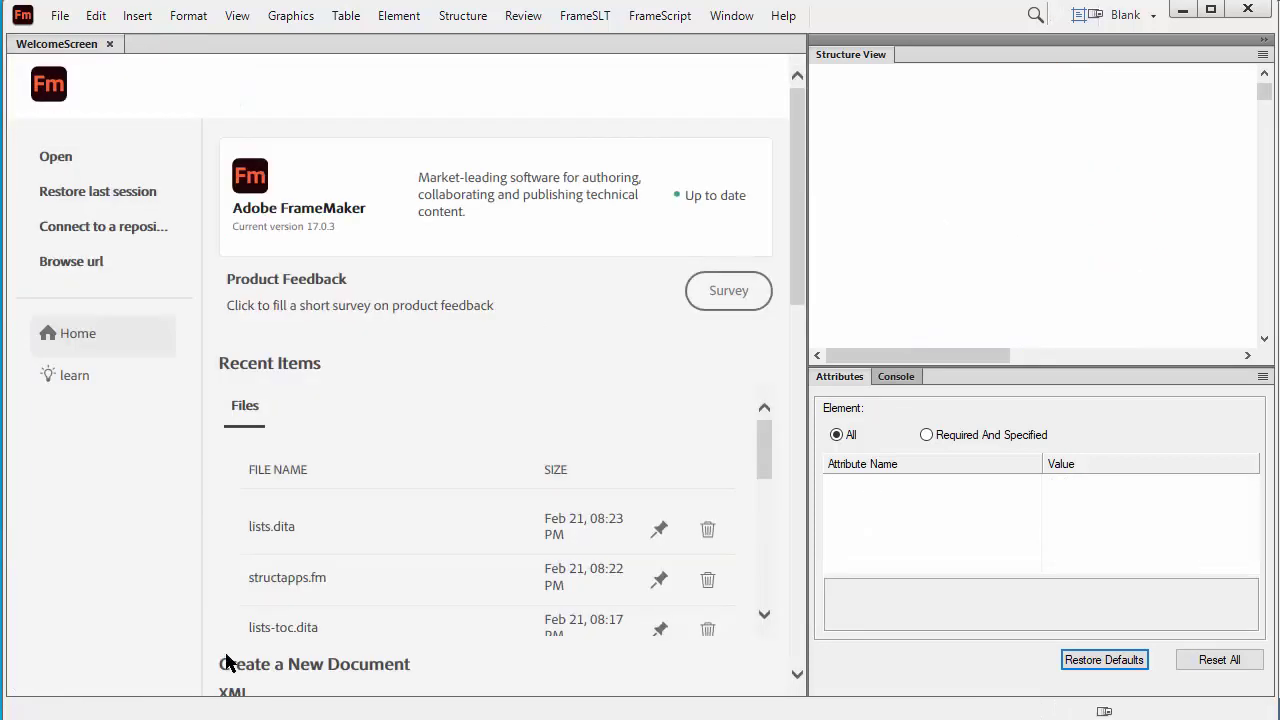
left_click(253, 528)
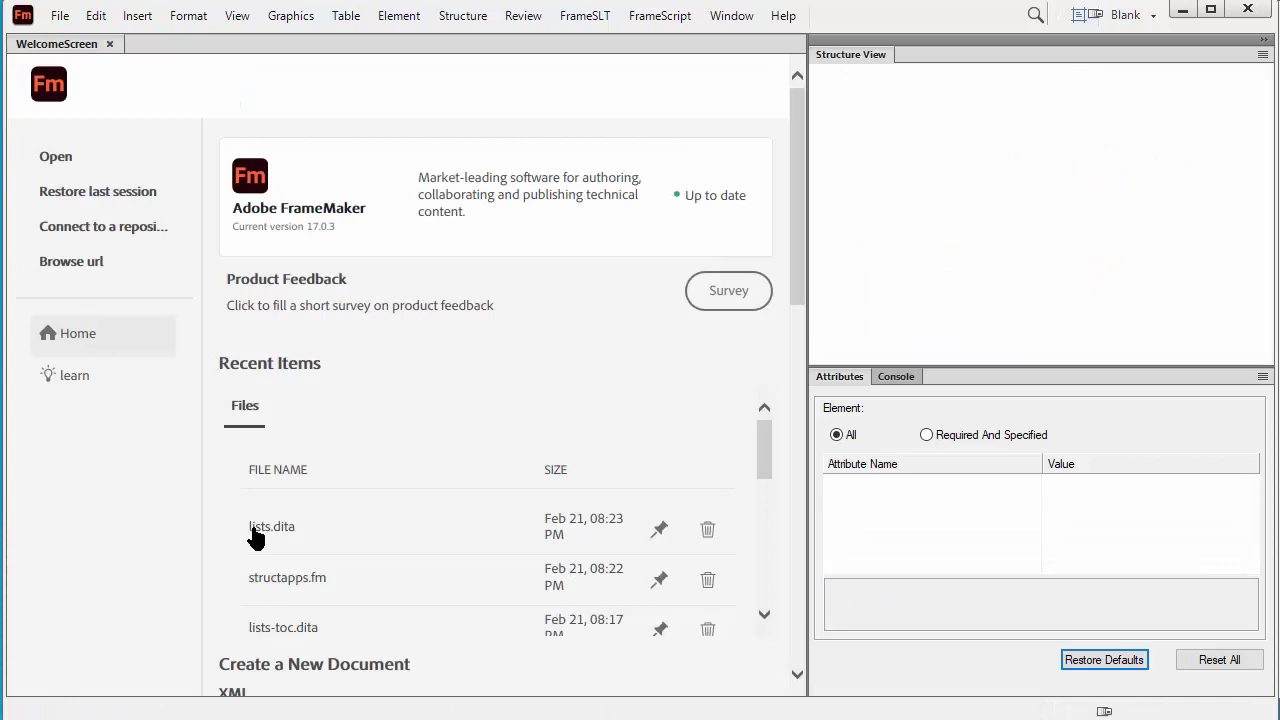
left_click(168, 318)
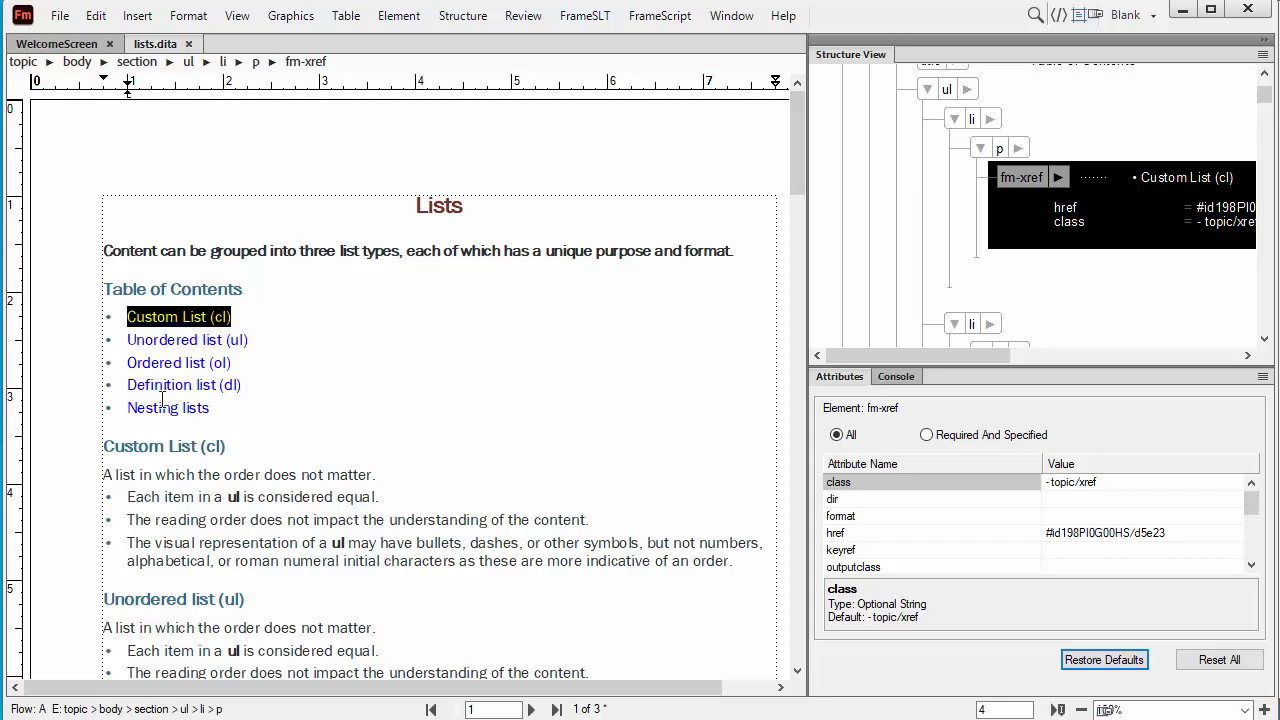
- Delete the entire Custom List (cl) section from the body of lists.dita
left_click(121, 449)
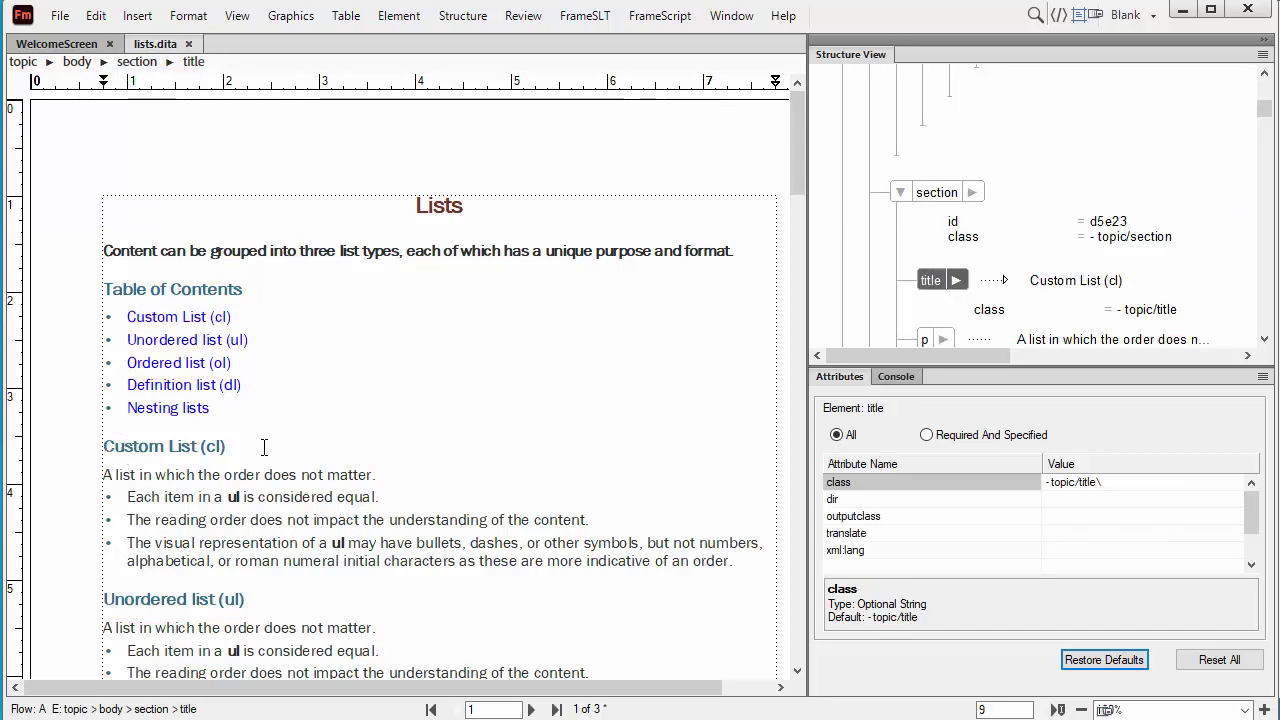
left_click(930, 193)
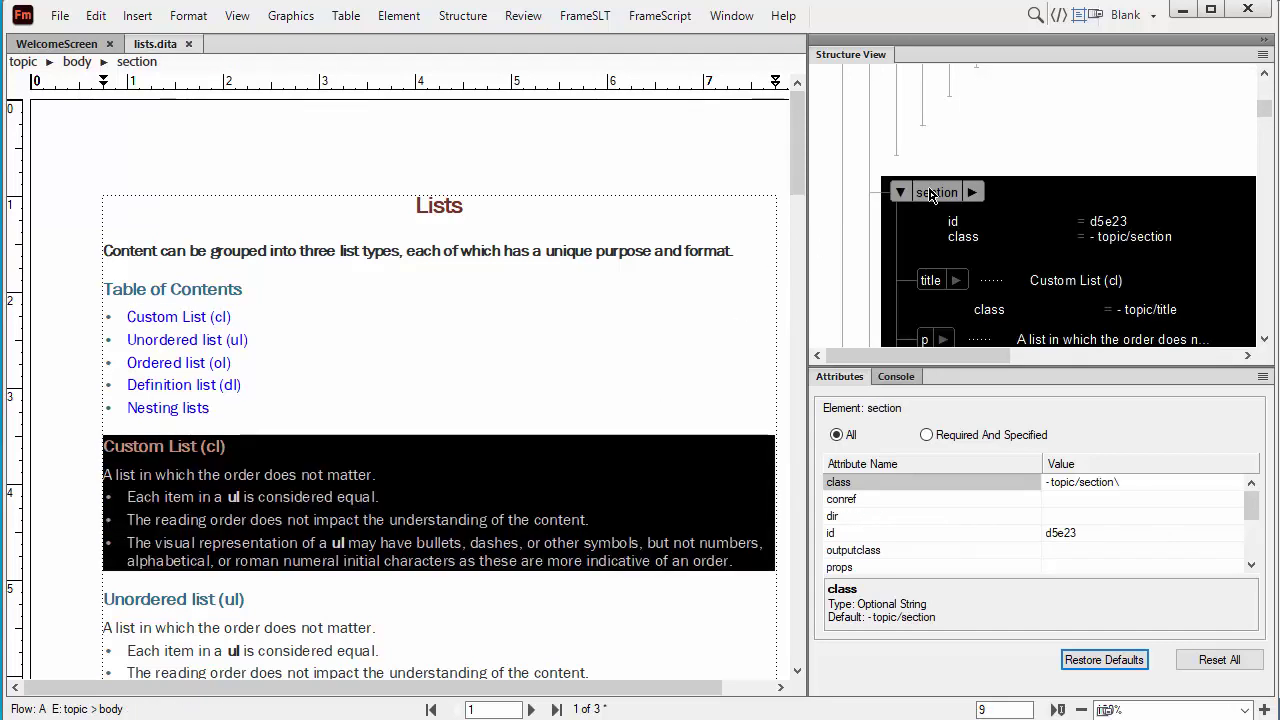
key("Delete")
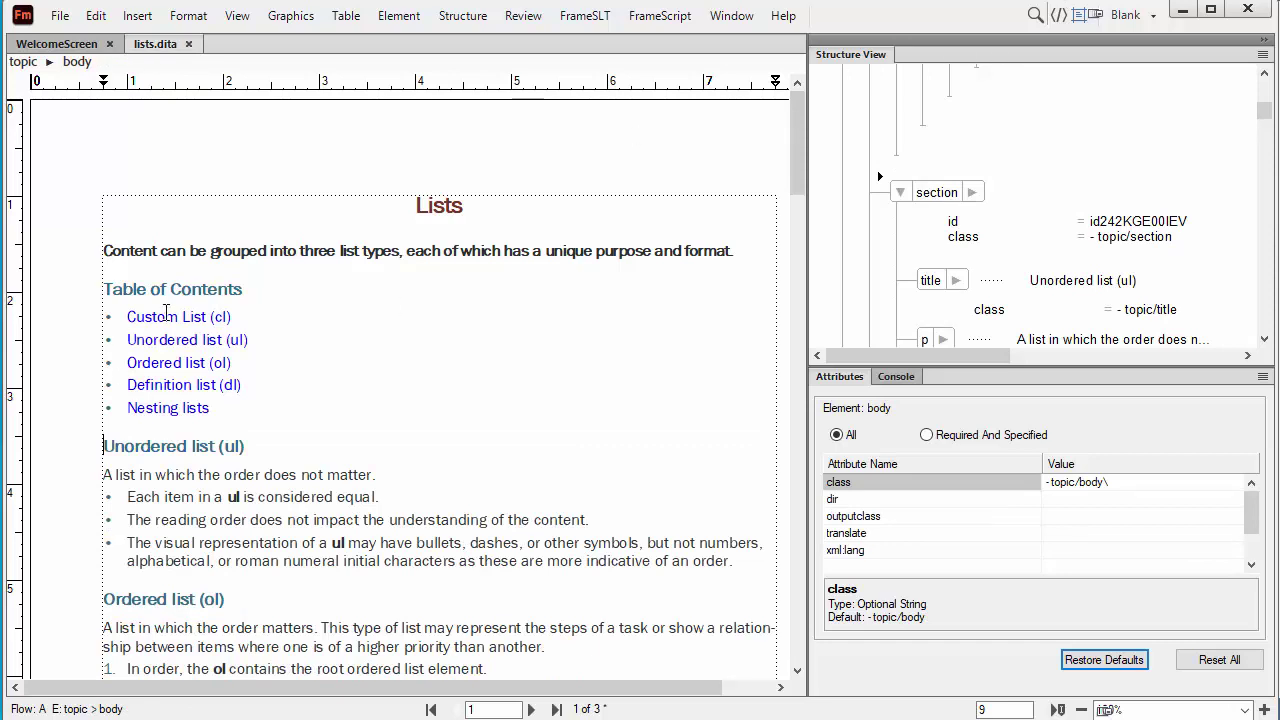
- Save lists.dita, hide the Structure View, and close and reopen the file from the recent items to rebuild its Table of Contents
key("ctrl+s")
key("Escape")
key("v")
key("s")
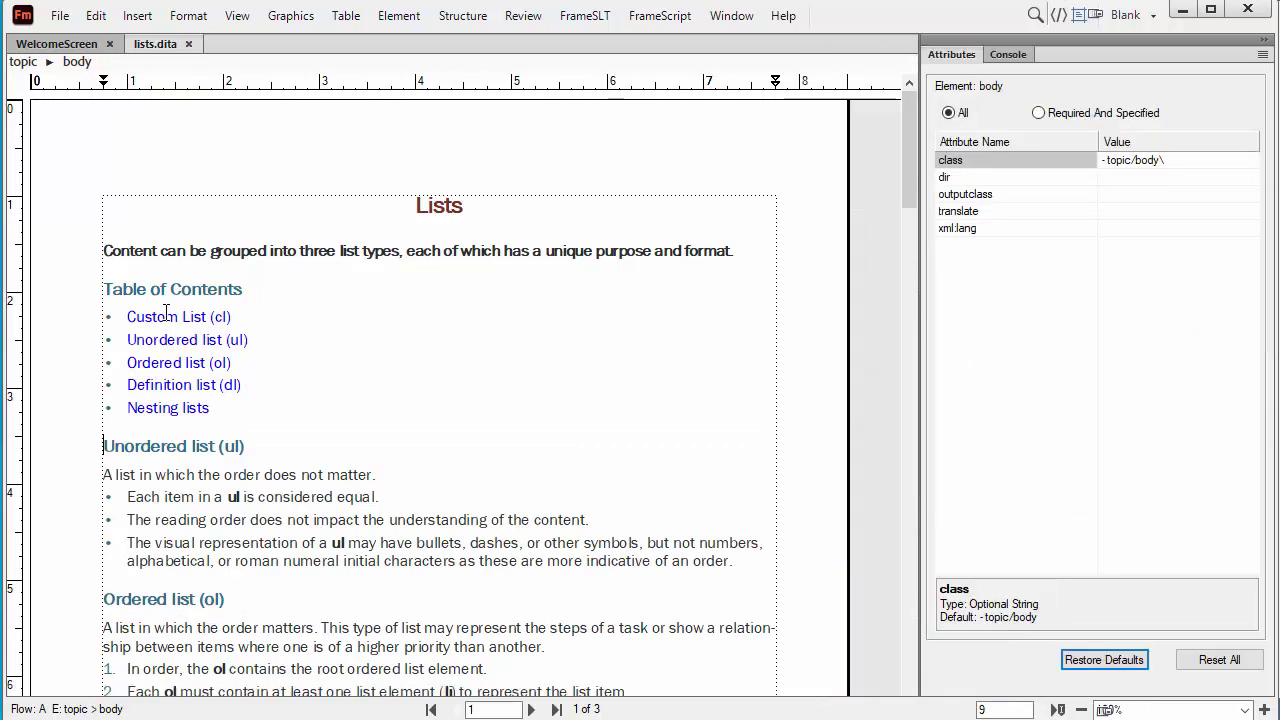
left_click(188, 44)
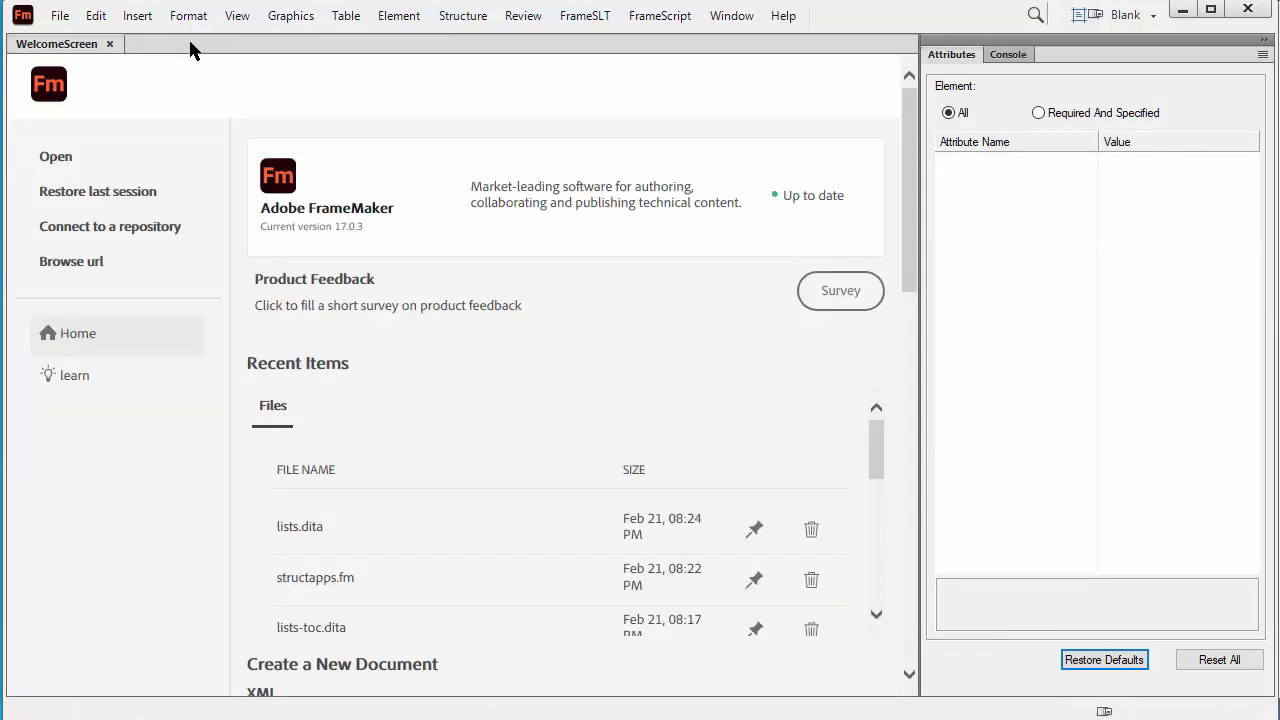
left_click(310, 528)
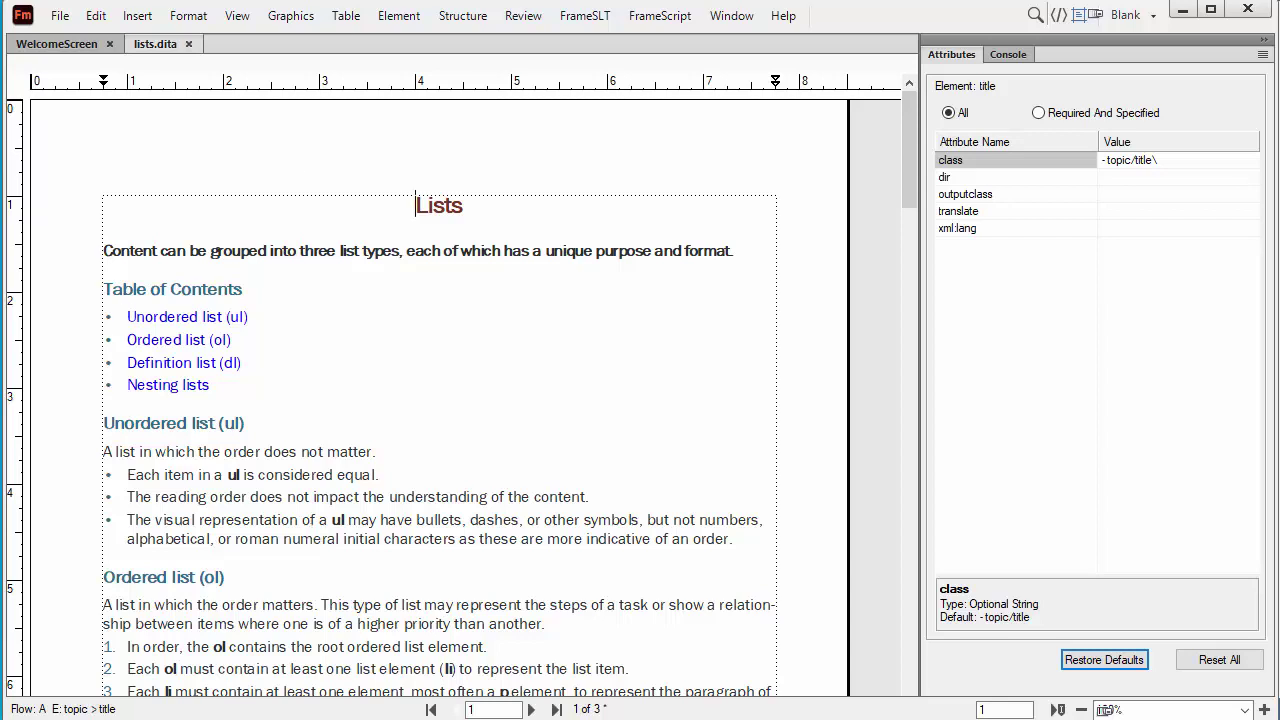
- Validate the structure of lists.dita with the scope set to Entire Document
left_click(470, 20)
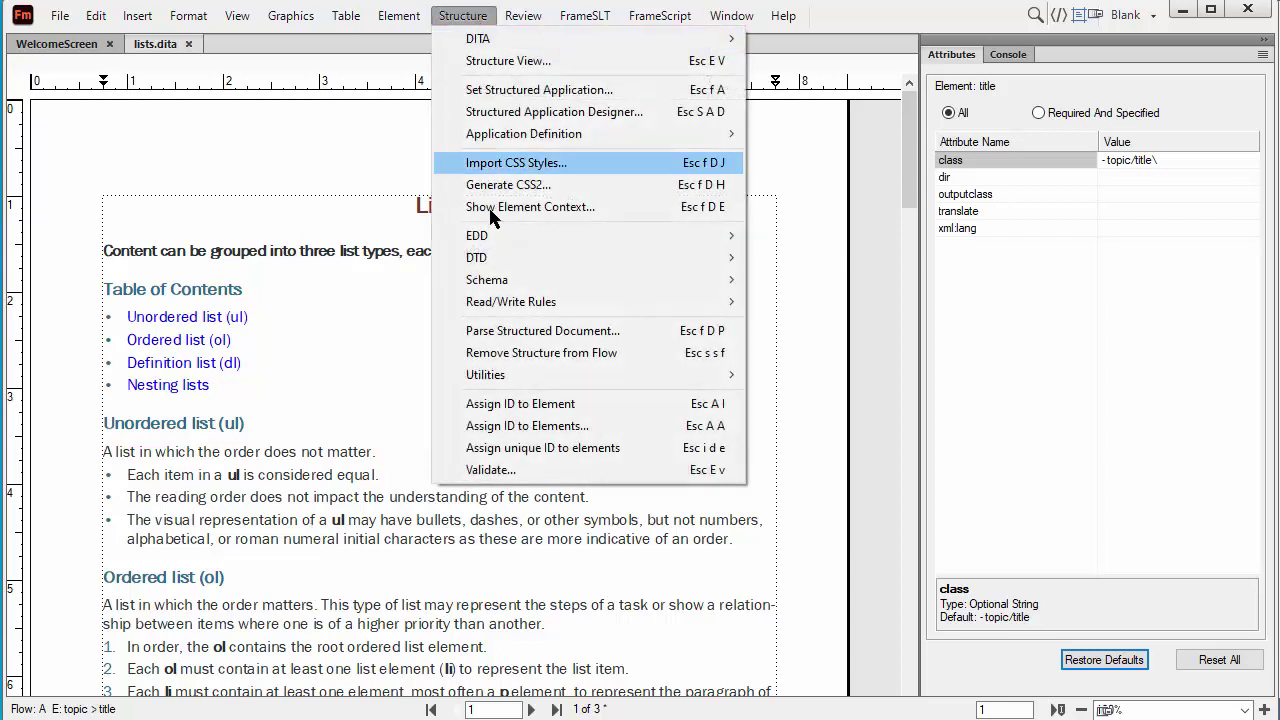
left_click(497, 470)
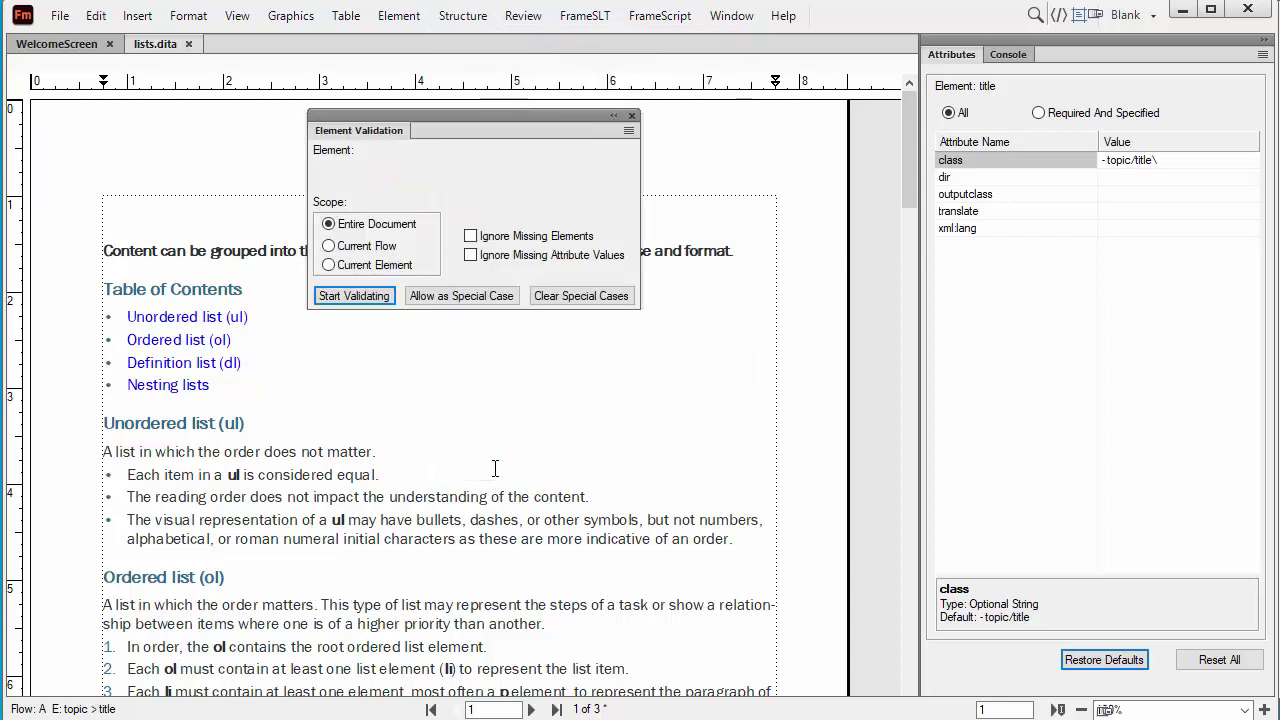
left_click(378, 298)
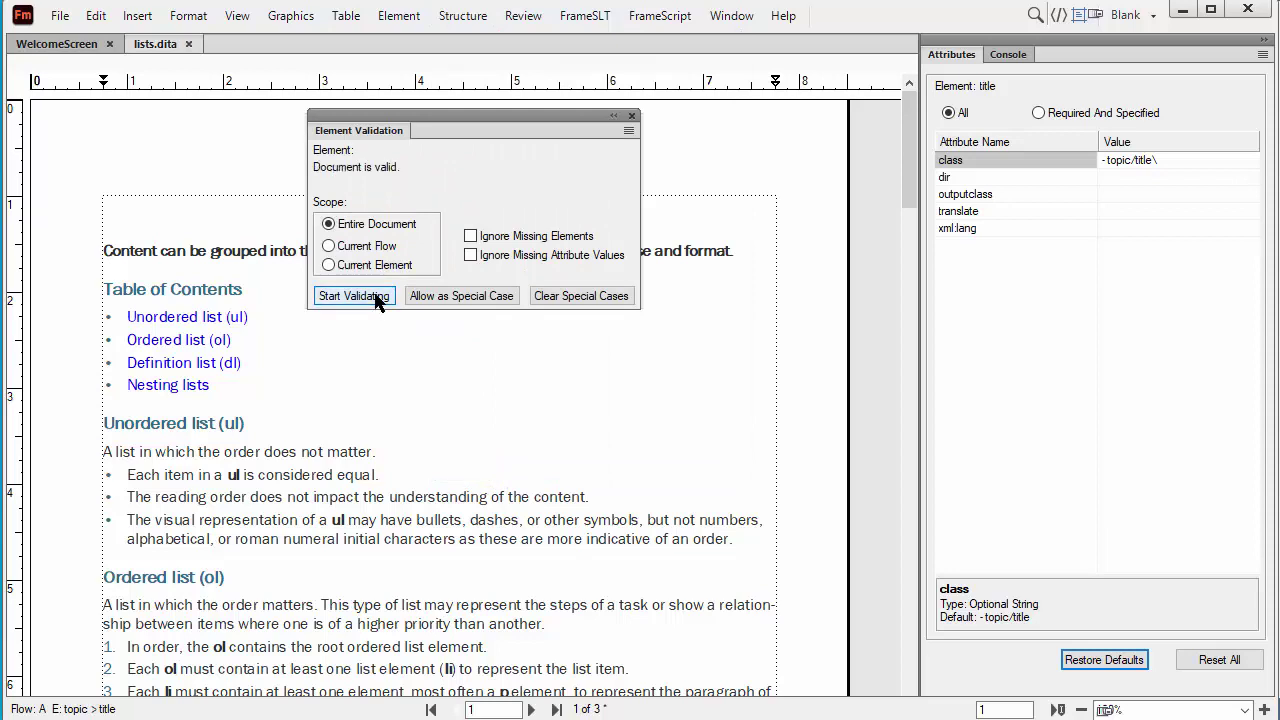